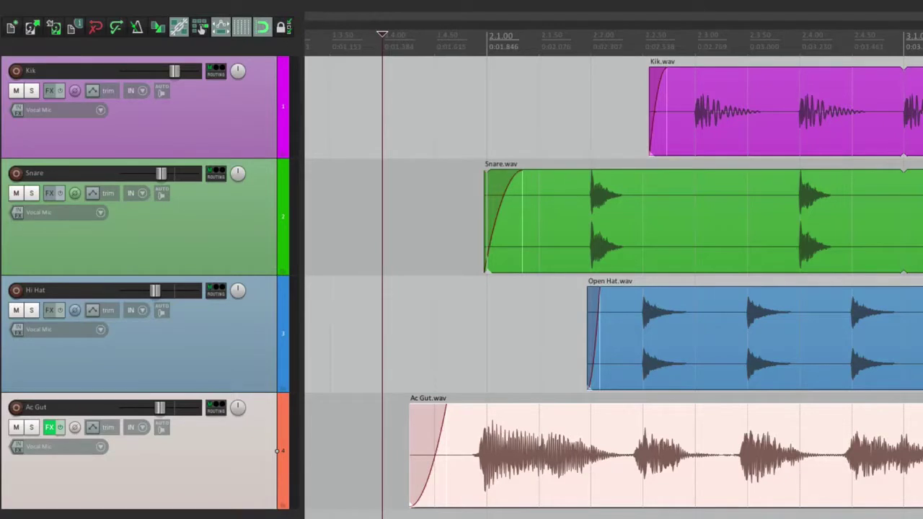
- View the media item properties of the Ac Gut, Open Hat, Snare and Kik items individually, and of all four together
{"action": "double_click", "coordinate": [525, 443]}
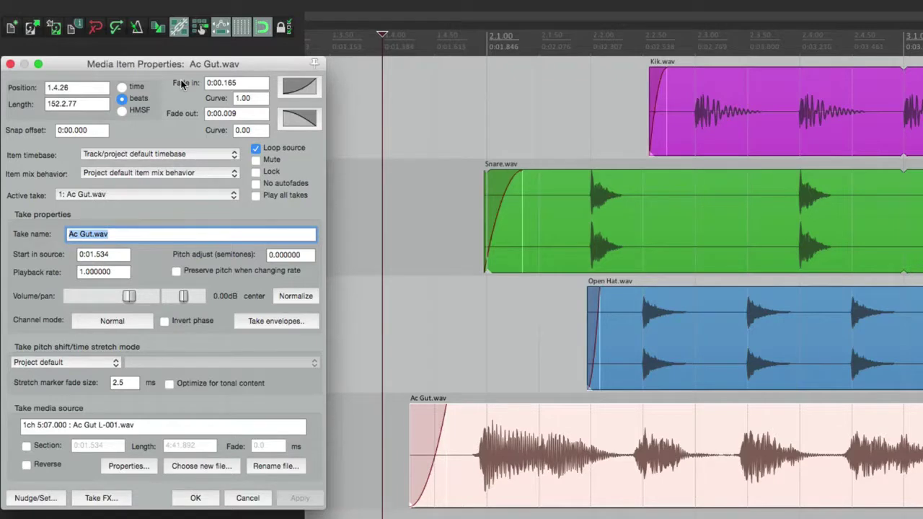
{"action": "left_click", "coordinate": [684, 313]}
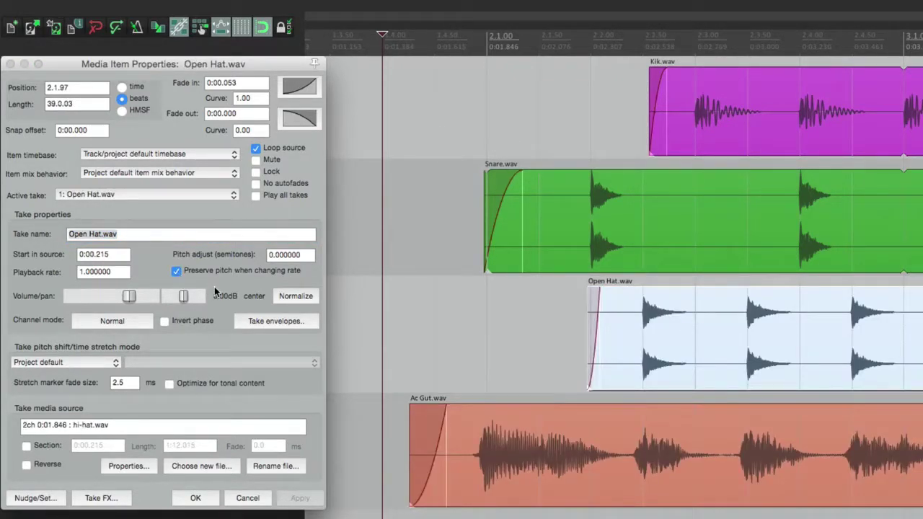
{"action": "left_click", "coordinate": [625, 196]}
{"action": "left_click", "coordinate": [714, 114]}
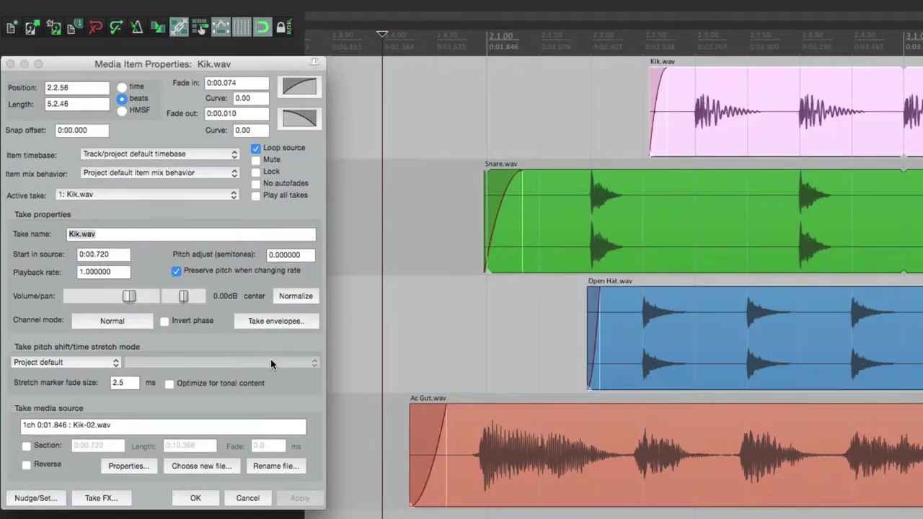
{"action": "key", "text": "super+a"}
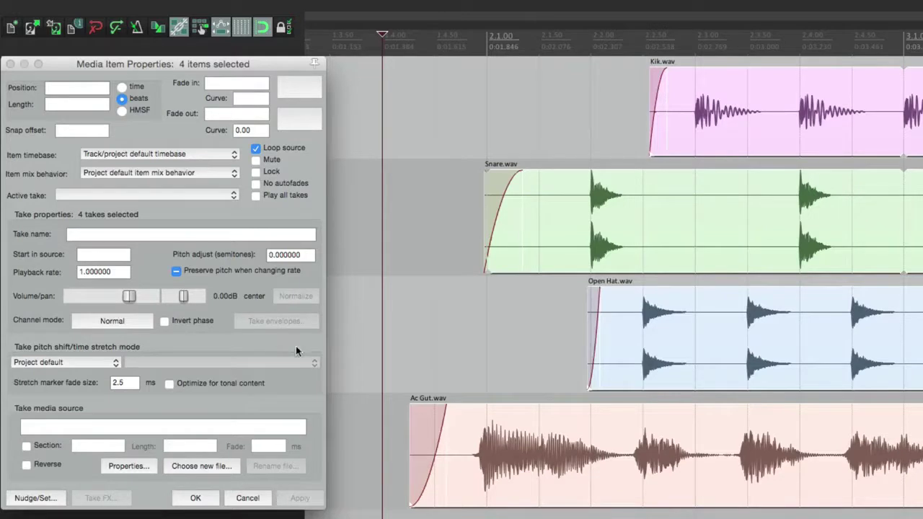
- Select only the Ac Gut.wav item and set its position to measure 2 in beats
{"action": "left_click", "coordinate": [399, 450]}
{"action": "left_click", "coordinate": [507, 443]}
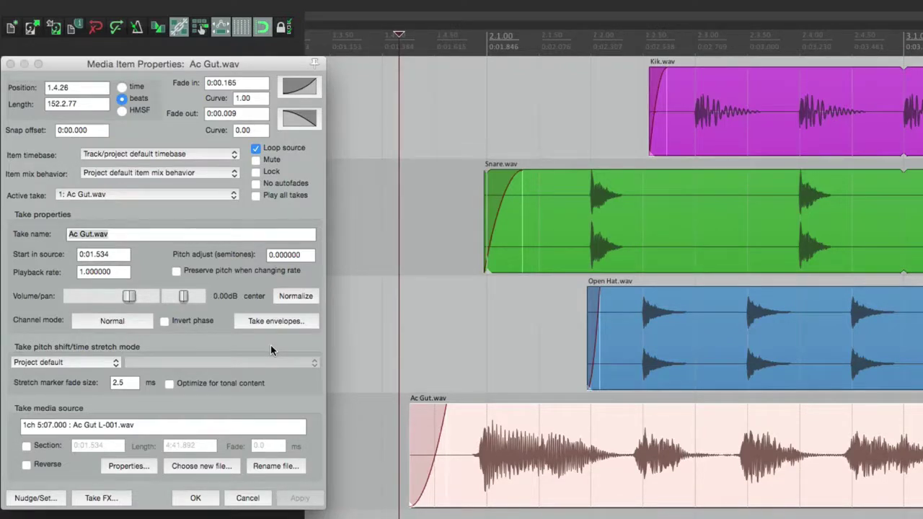
{"action": "left_click", "coordinate": [80, 87]}
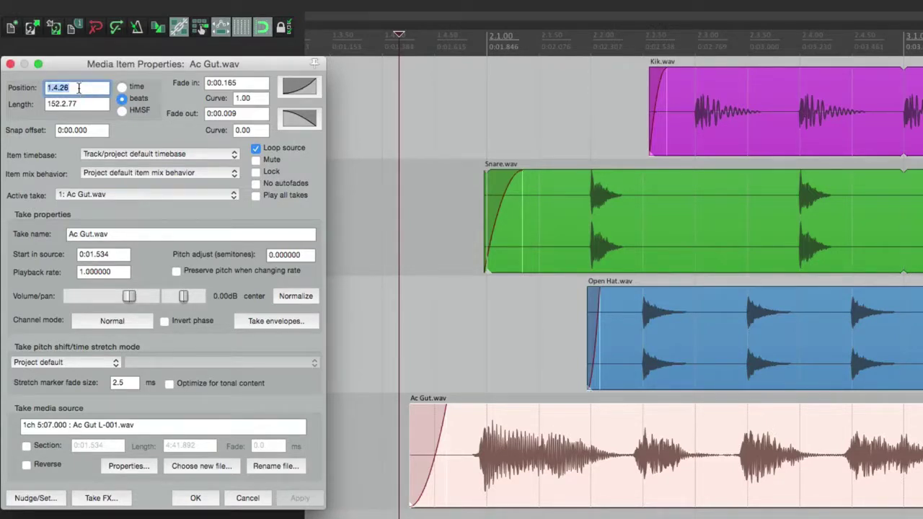
{"action": "type", "text": "2"}
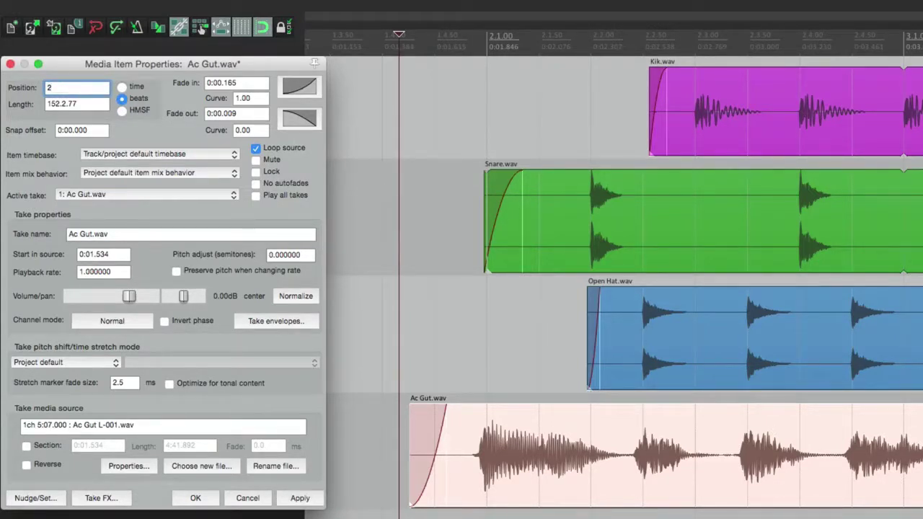
{"action": "left_click", "coordinate": [303, 498]}
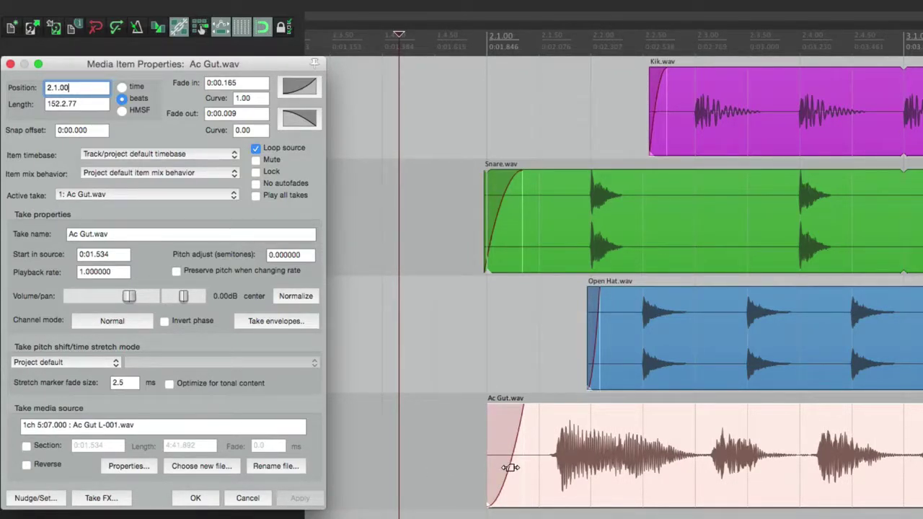
{"action": "left_click", "coordinate": [196, 498]}
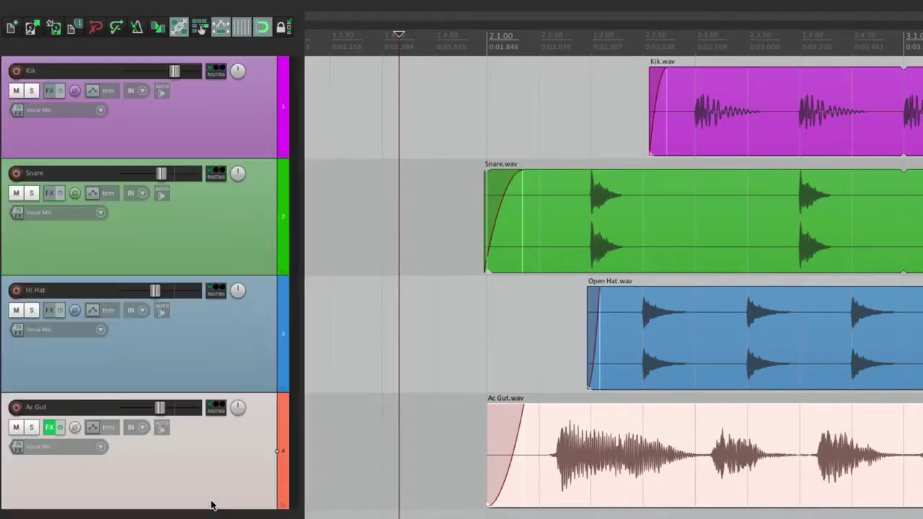
{"action": "double_click", "coordinate": [584, 434]}
{"action": "left_click", "coordinate": [86, 88]}
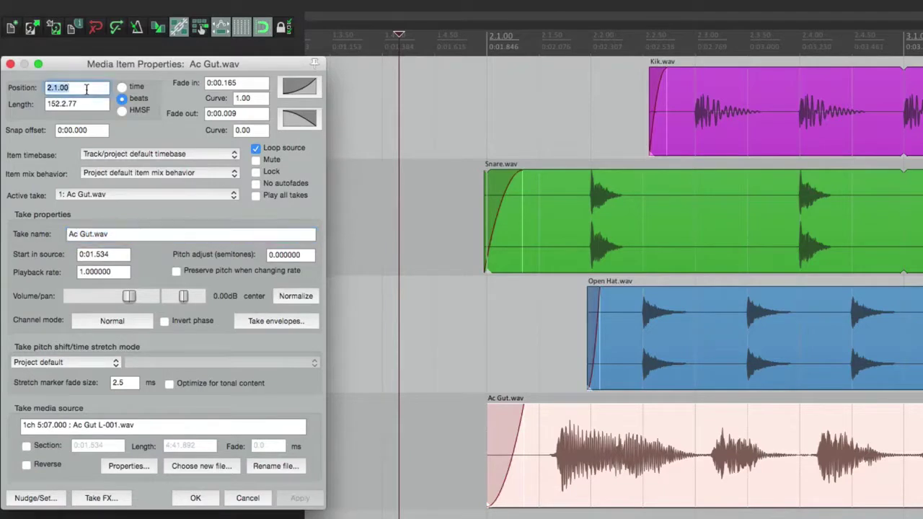
{"action": "type", "text": "3"}
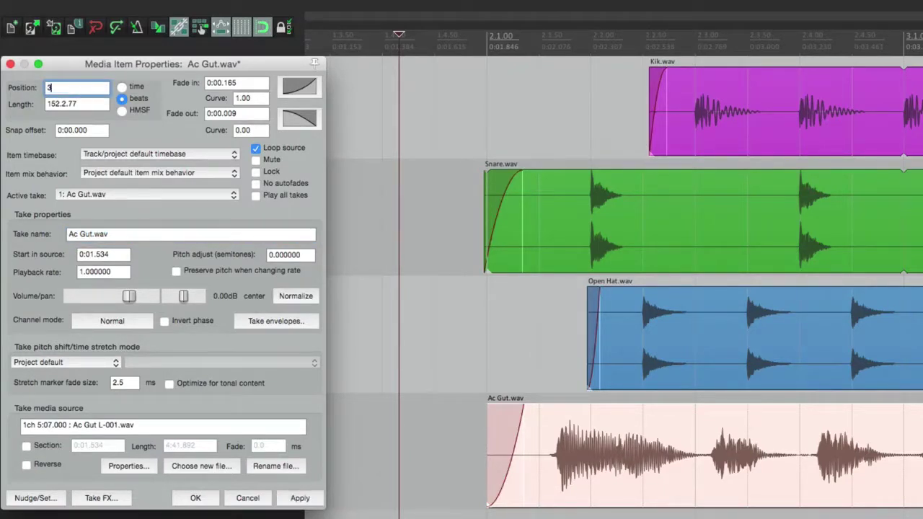
{"action": "left_click", "coordinate": [11, 66]}
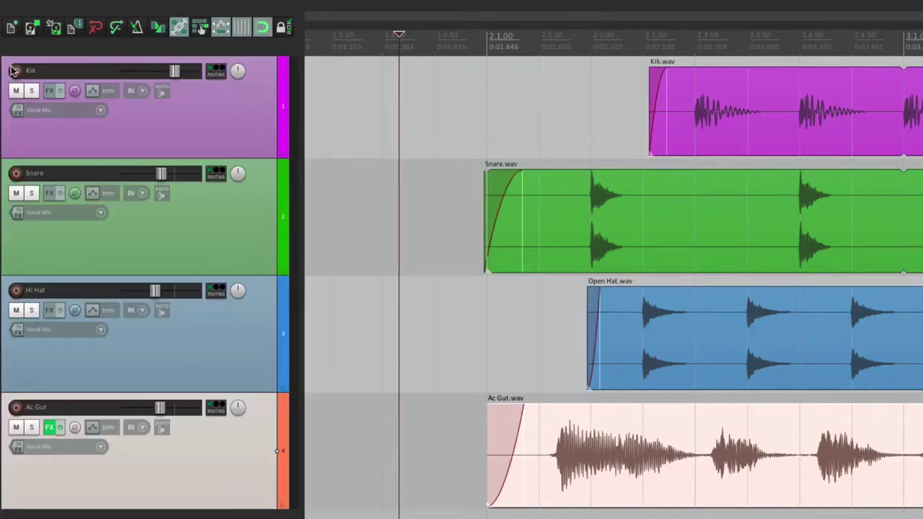
- Compare the Ac Gut.wav item's position and length in time, HMSF and beats units in its properties
{"action": "double_click", "coordinate": [567, 448]}
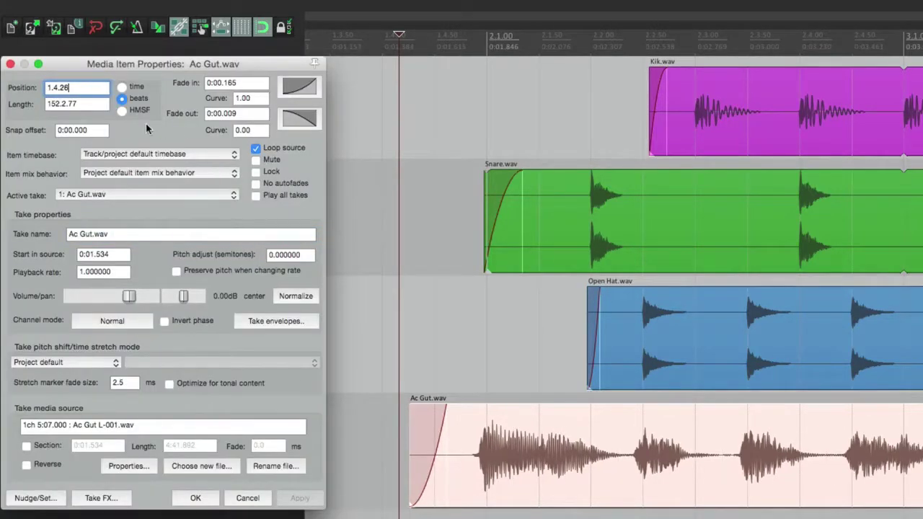
{"action": "left_click", "coordinate": [122, 88]}
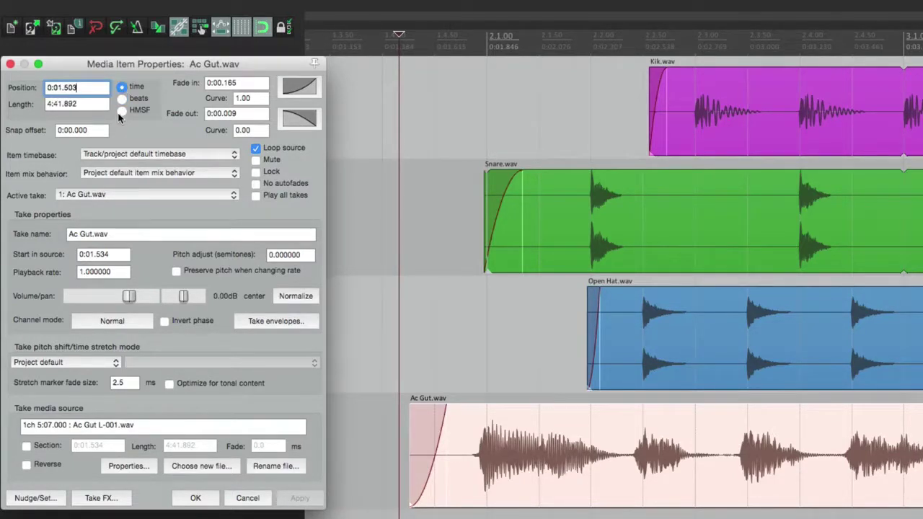
{"action": "left_click", "coordinate": [121, 111]}
{"action": "left_click", "coordinate": [122, 98]}
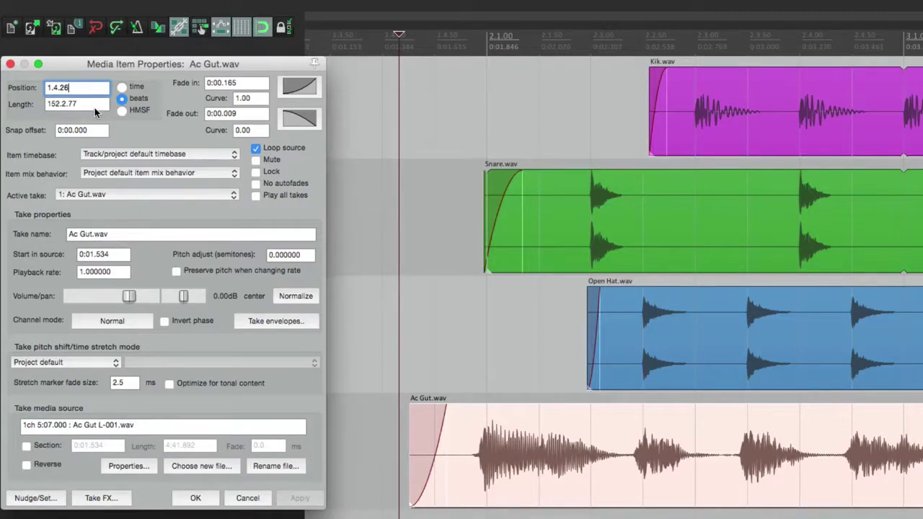
- Set the Ac Gut.wav item's length to 1 measure, apply it, and undo the length change
{"action": "double_click", "coordinate": [95, 104]}
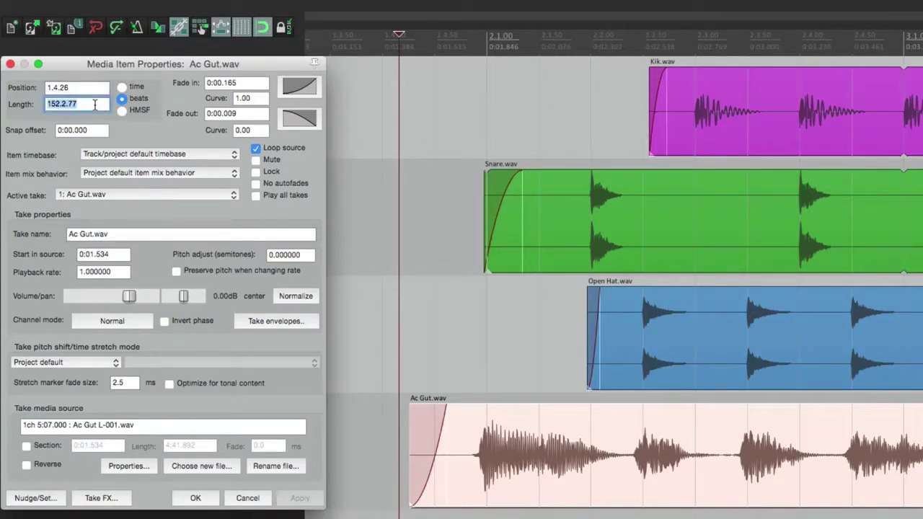
{"action": "type", "text": "1"}
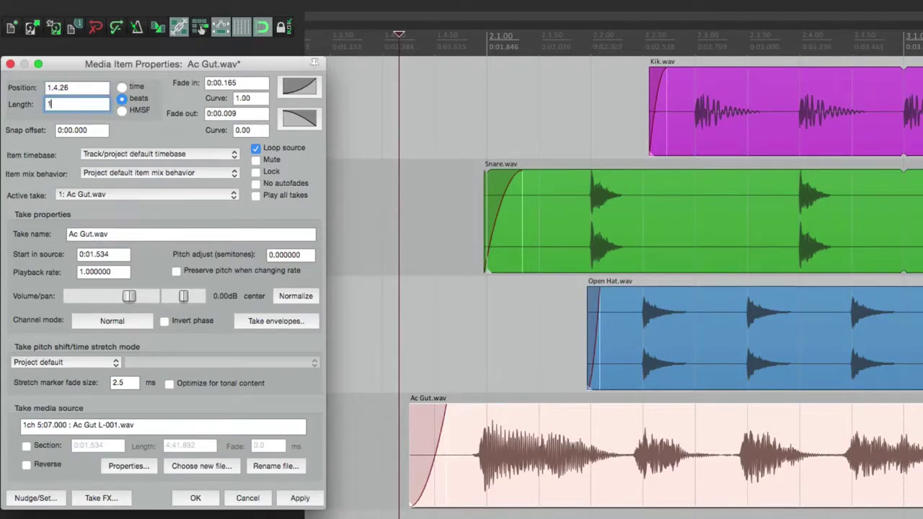
{"action": "left_click", "coordinate": [310, 506]}
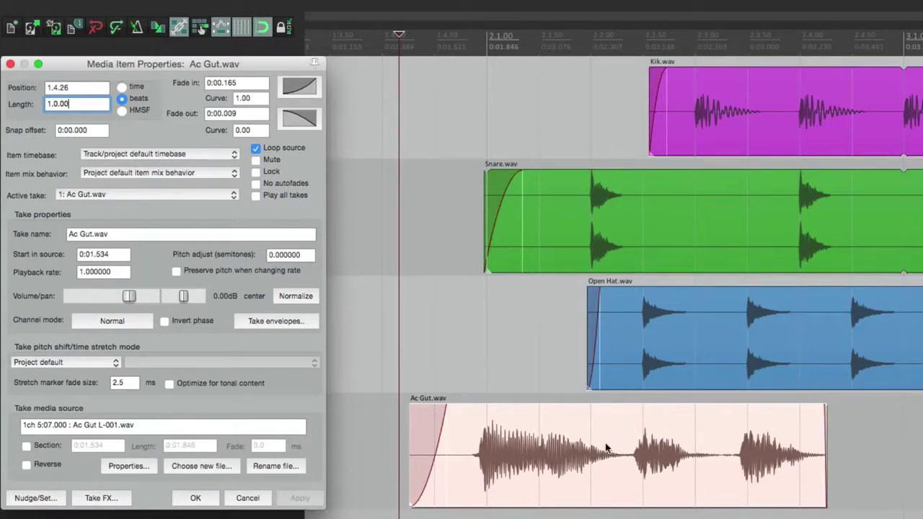
{"action": "key", "text": "super+z"}
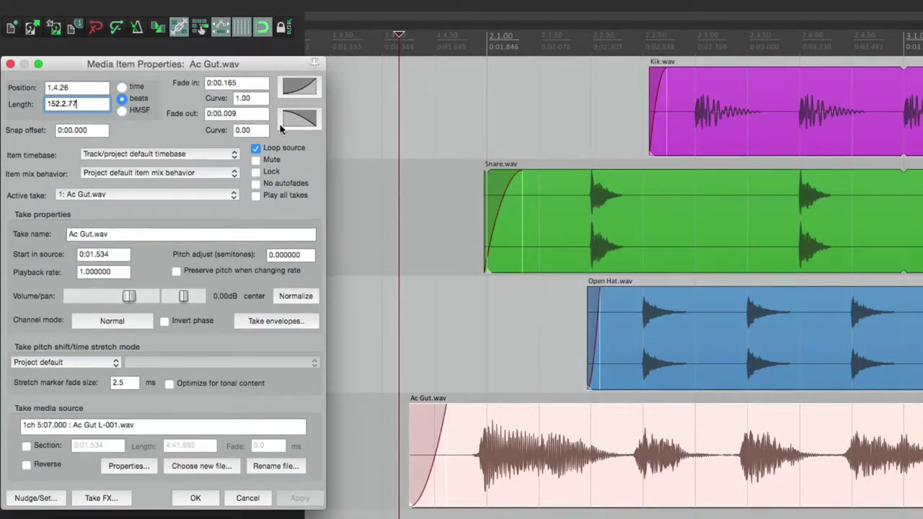
- Lengthen the fade-in at the start of the Snare.wav item and clear the item selection
{"action": "left_click_drag", "start_coordinate": [515, 204], "coordinate": [542, 214]}
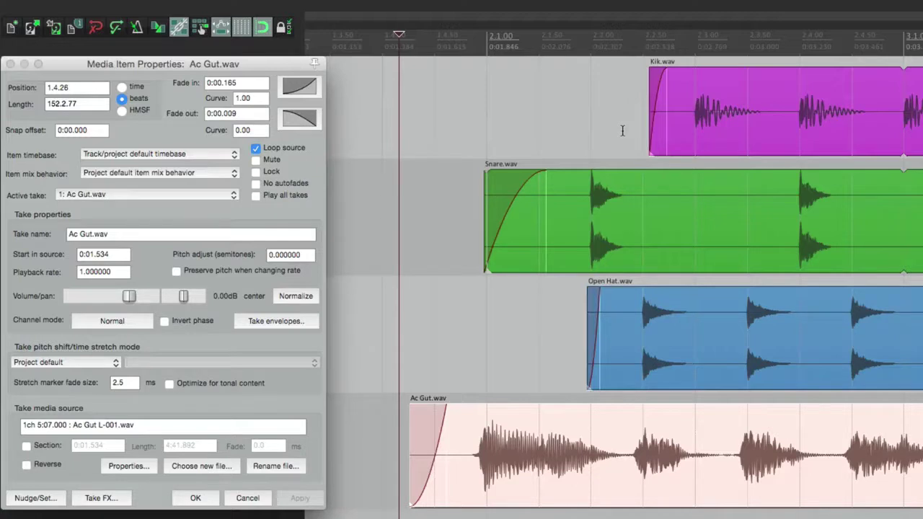
{"action": "left_click", "coordinate": [395, 427]}
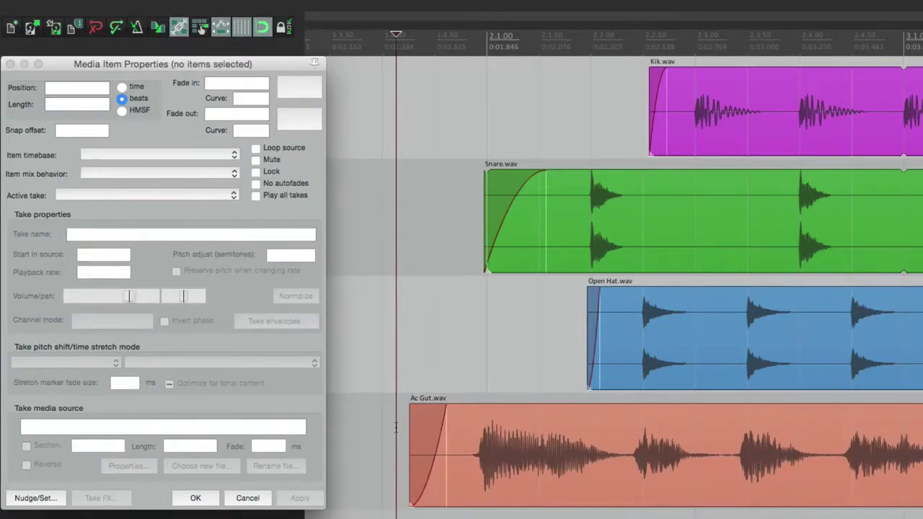
- Select the Ac Gut, Open Hat, Snare and Kik items together and lengthen the Kik.wav item's fade-in
{"action": "left_click", "coordinate": [599, 478]}
{"action": "left_click", "coordinate": [655, 357], "text": "shift"}
{"action": "left_click", "coordinate": [656, 216], "text": "shift"}
{"action": "left_click", "coordinate": [705, 133], "text": "shift"}
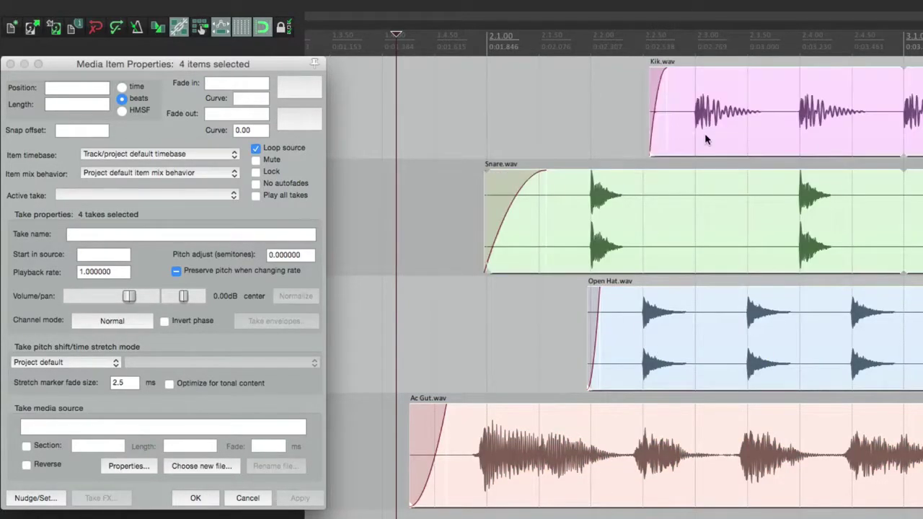
{"action": "mouse_move", "coordinate": [743, 68]}
{"action": "left_mouse_down"}
{"action": "mouse_move", "coordinate": [750, 92]}
{"action": "mouse_move", "coordinate": [750, 62]}
{"action": "left_mouse_up"}
{"action": "mouse_move", "coordinate": [651, 113]}
{"action": "left_mouse_down"}
{"action": "mouse_move", "coordinate": [686, 116]}
{"action": "mouse_move", "coordinate": [639, 121]}
{"action": "left_mouse_up"}
{"action": "key", "text": "super+z"}
{"action": "mouse_move", "coordinate": [663, 120]}
{"action": "left_mouse_down"}
{"action": "mouse_move", "coordinate": [654, 126]}
{"action": "mouse_move", "coordinate": [676, 133]}
{"action": "left_mouse_up"}
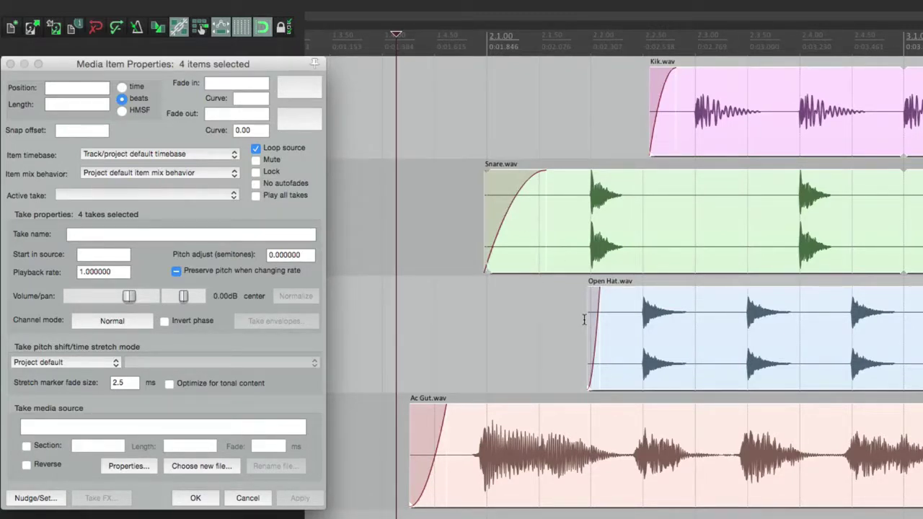
- Set the fade-in of all four selected items to .250 with the slow-start curve shape and apply it
{"action": "left_click", "coordinate": [256, 85]}
{"action": "type", "text": ".250"}
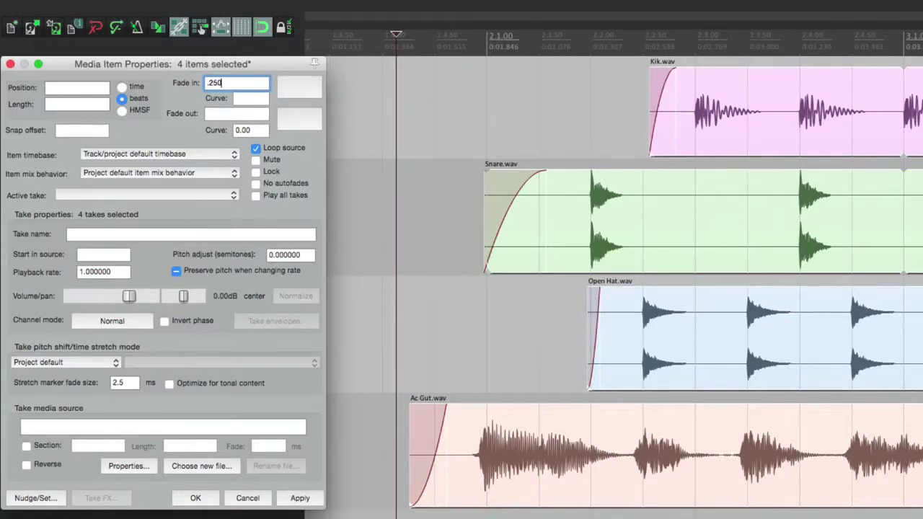
{"action": "left_click", "coordinate": [300, 90]}
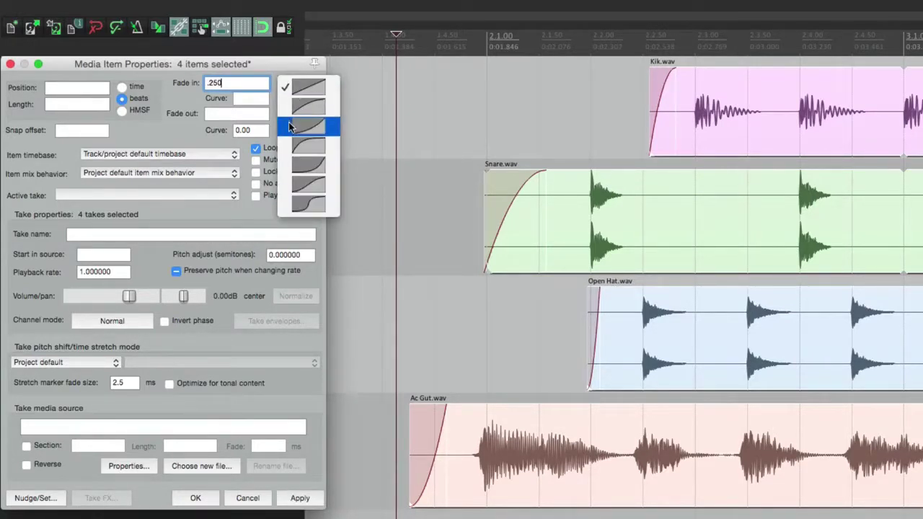
{"action": "left_click", "coordinate": [288, 125]}
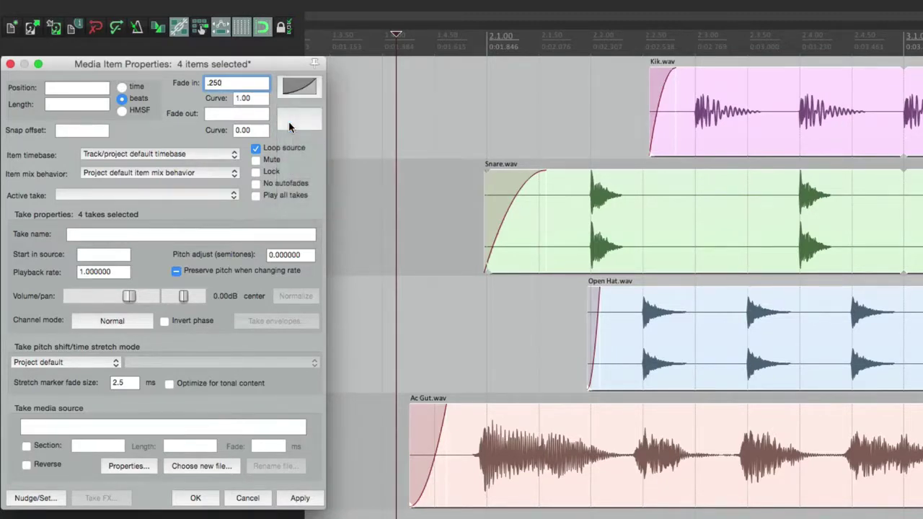
{"action": "left_click", "coordinate": [300, 497]}
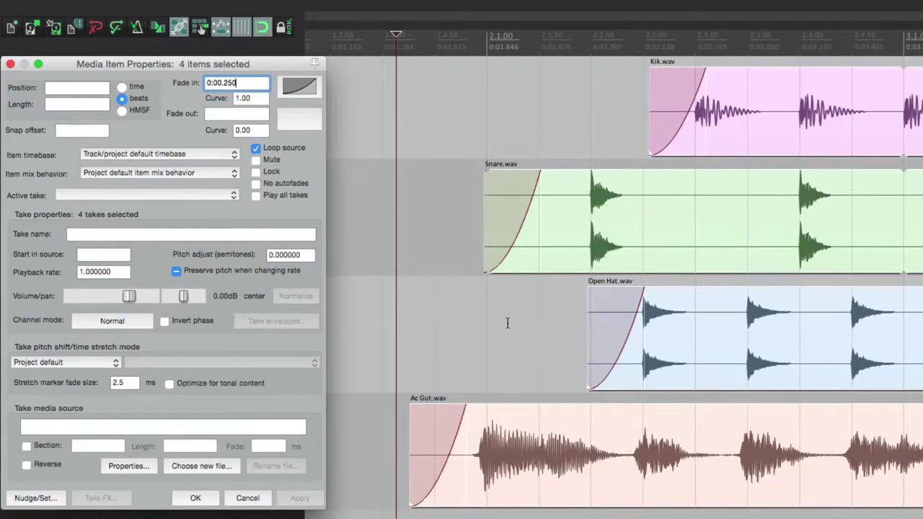
- Set the fade-in length of the four selected items to 0:00.500 and apply it
{"action": "double_click", "coordinate": [253, 85]}
{"action": "type", "text": "0:00.500"}
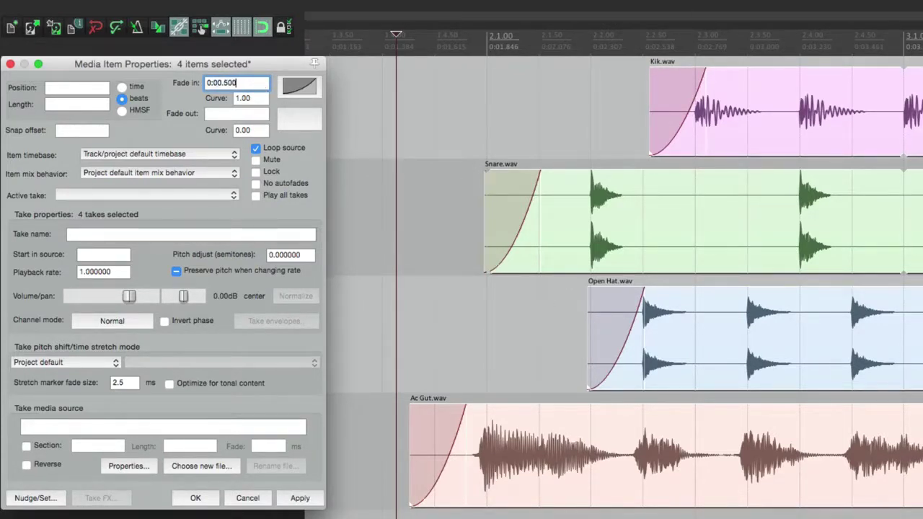
{"action": "left_click", "coordinate": [297, 497]}
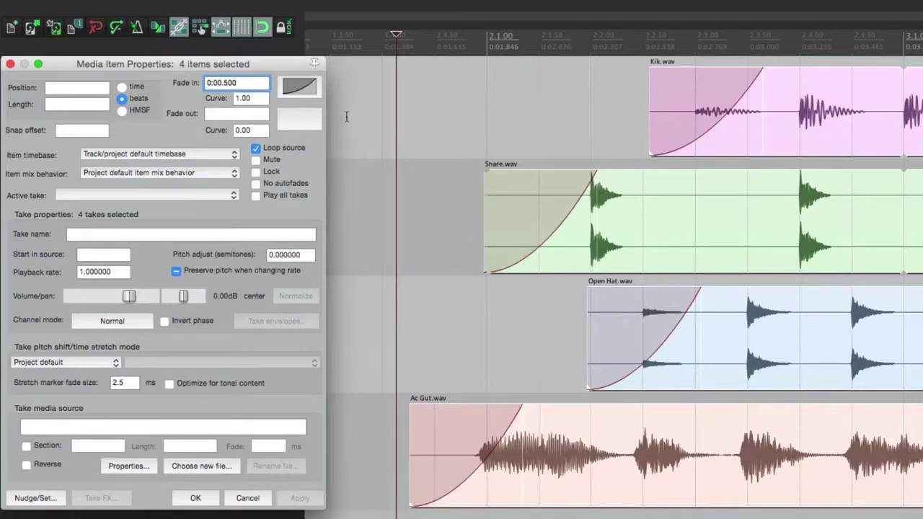
- Apply the linear fade-in shape to the four selected items, and undo the group's fade-in changes
{"action": "left_click", "coordinate": [303, 87]}
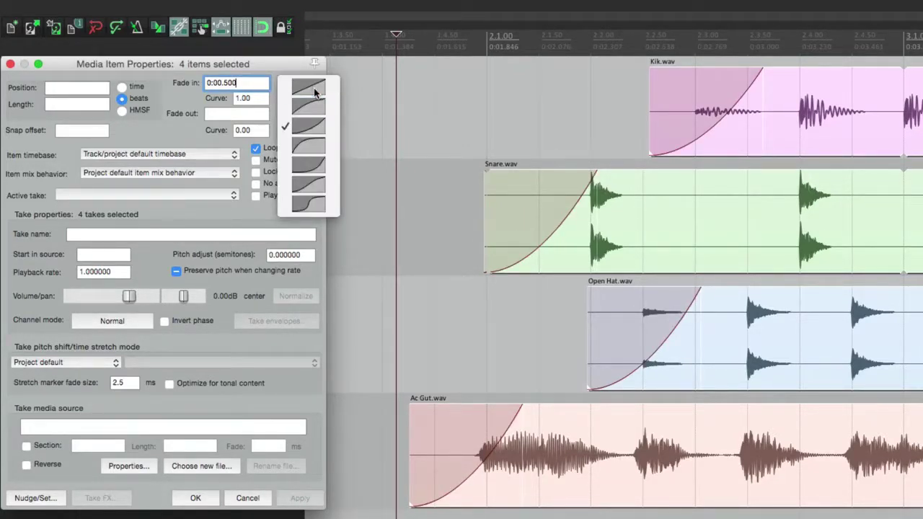
{"action": "left_click", "coordinate": [313, 88]}
{"action": "left_click", "coordinate": [300, 498]}
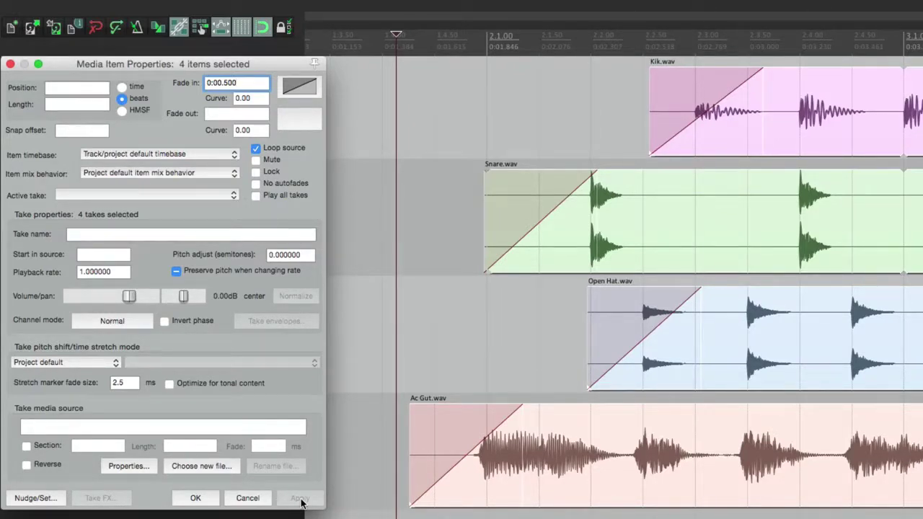
{"action": "key", "text": "super+z"}
{"action": "left_click", "coordinate": [237, 114]}
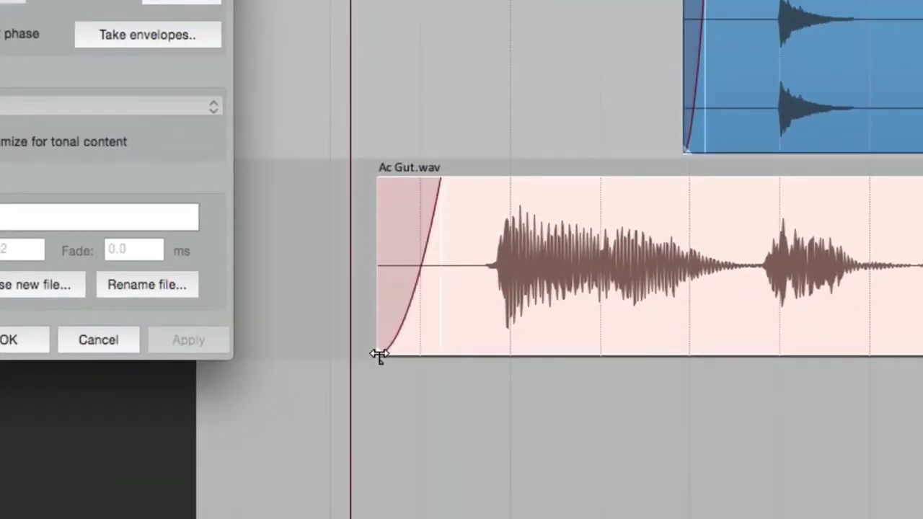
- Place the Ac Gut.wav item's snap offset at its second note, about 0:00.992, and move the item so that point snaps to 2.3.00
{"action": "left_click_drag", "start_coordinate": [380, 355], "coordinate": [650, 352]}
{"action": "mouse_move", "coordinate": [649, 354]}
{"action": "left_mouse_down"}
{"action": "mouse_move", "coordinate": [493, 351]}
{"action": "mouse_move", "coordinate": [765, 352]}
{"action": "left_mouse_up"}
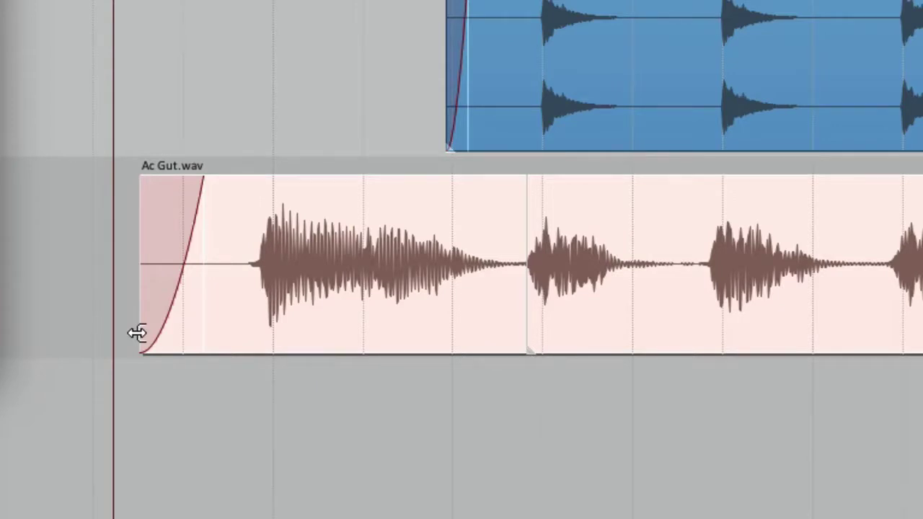
{"action": "left_click_drag", "start_coordinate": [574, 245], "coordinate": [640, 286]}
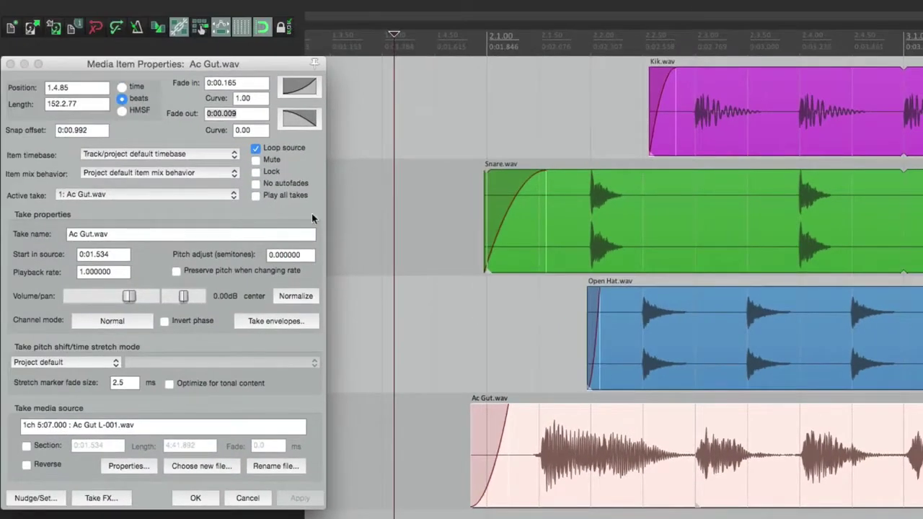
- Reset the Ac Gut.wav item's snap offset to 0 and apply the change
{"action": "double_click", "coordinate": [102, 132]}
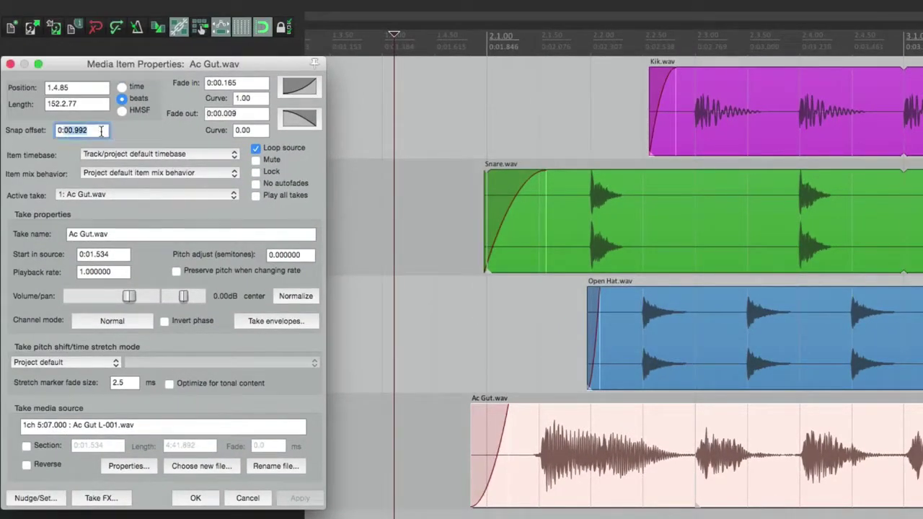
{"action": "type", "text": "0"}
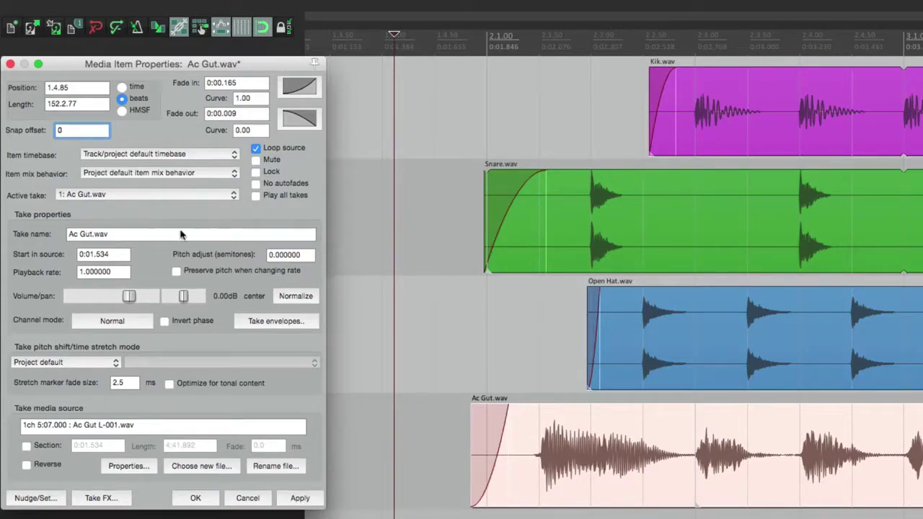
{"action": "left_click", "coordinate": [299, 498]}
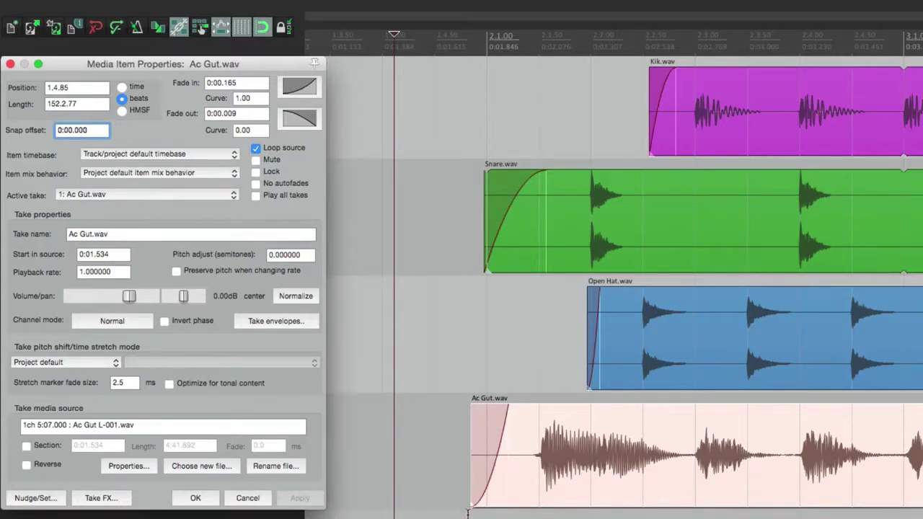
- Try the Ac Gut.wav item's snap offset at about 0:00.696, and return it to 0:00.000
{"action": "left_click_drag", "start_coordinate": [471, 506], "coordinate": [629, 507]}
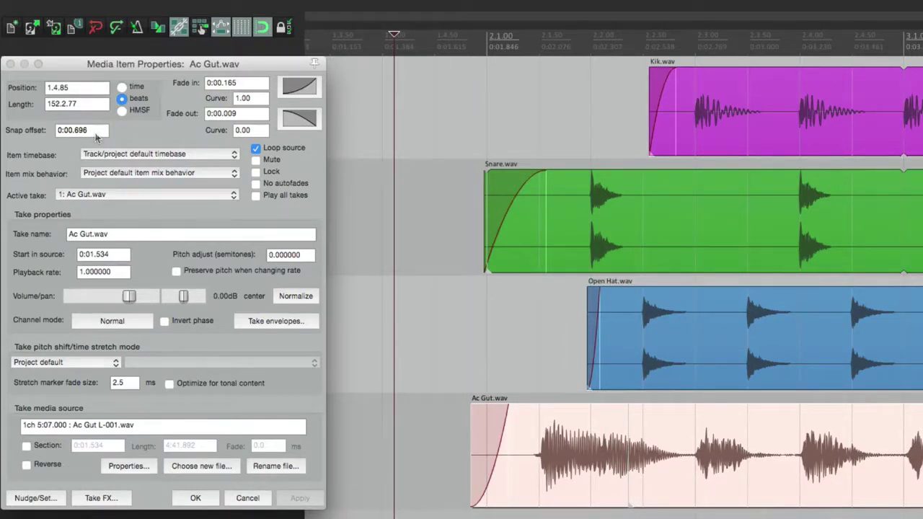
{"action": "left_click", "coordinate": [82, 130]}
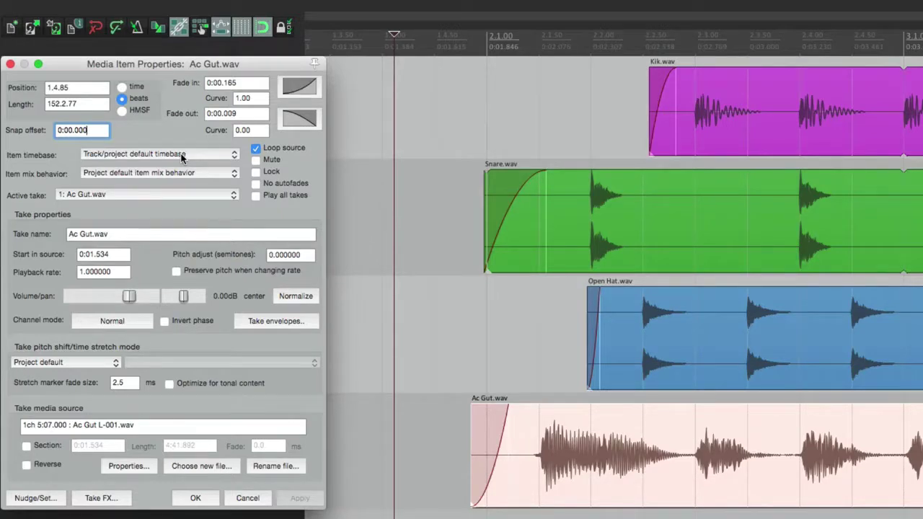
- Check the project's default timebase for items, envelopes and markers in the Project Settings
{"action": "key", "text": "alt+Return"}
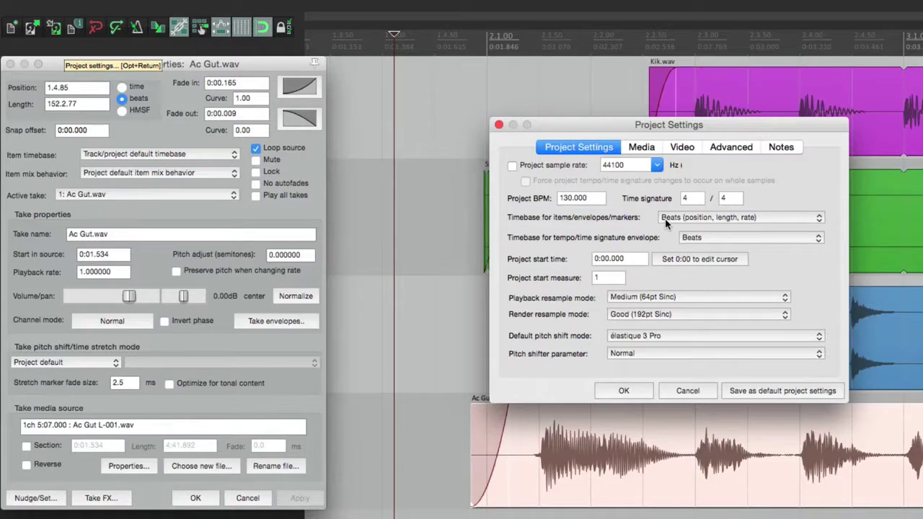
{"action": "left_click", "coordinate": [629, 386]}
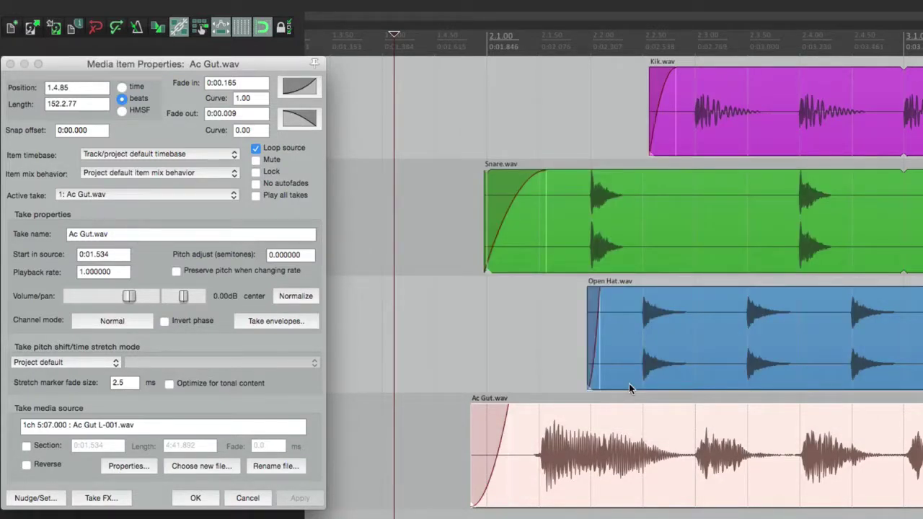
- Insert a tempo marker just before the Ac Gut.wav item, play the project at 120 and 140 BPM, and undo to 130
{"action": "left_click", "coordinate": [464, 444]}
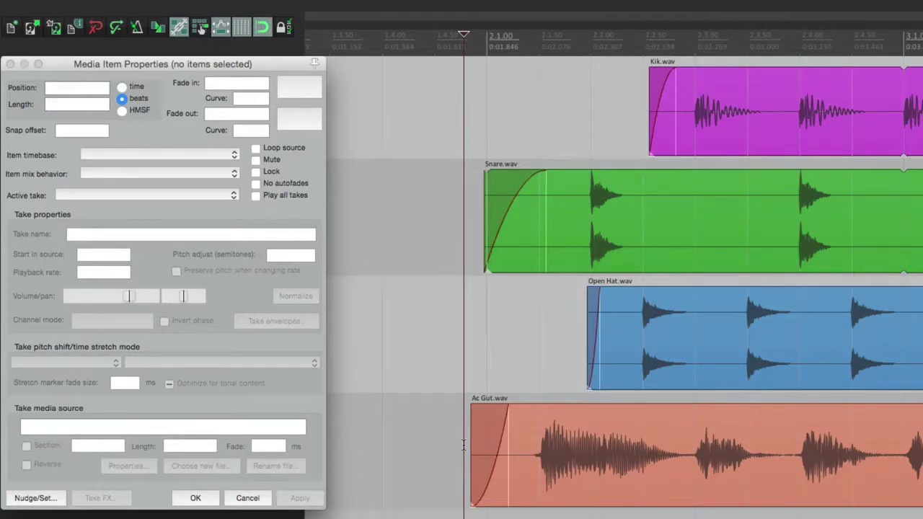
{"action": "left_click_drag", "start_coordinate": [464, 445], "coordinate": [404, 449]}
{"action": "key", "text": "space"}
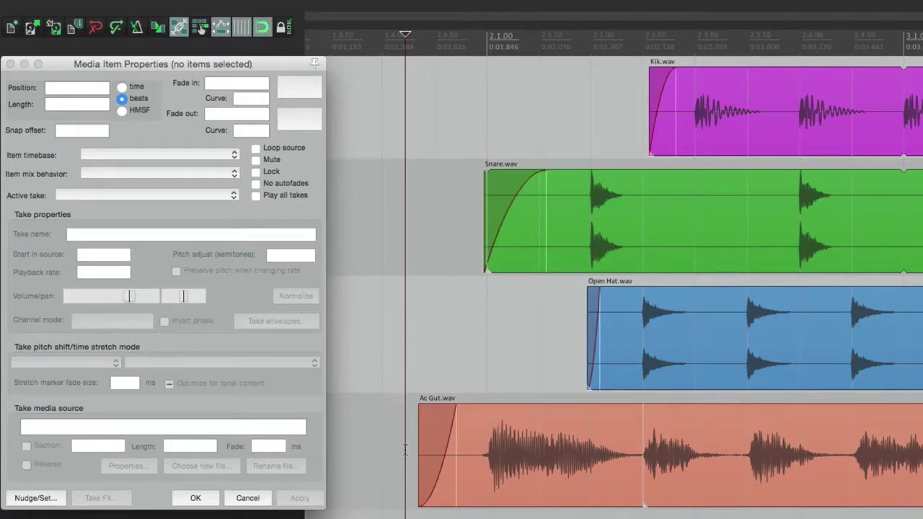
{"action": "key", "text": "shift+c"}
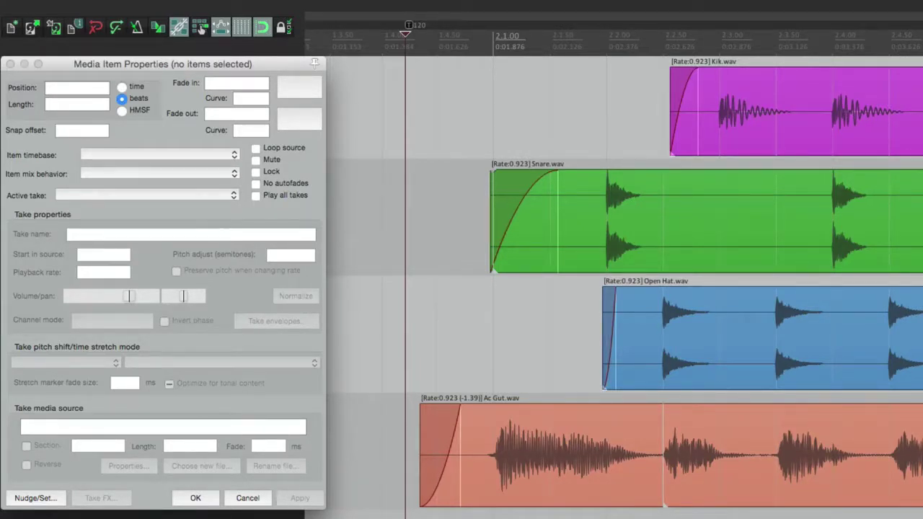
{"action": "left_click", "coordinate": [429, 440]}
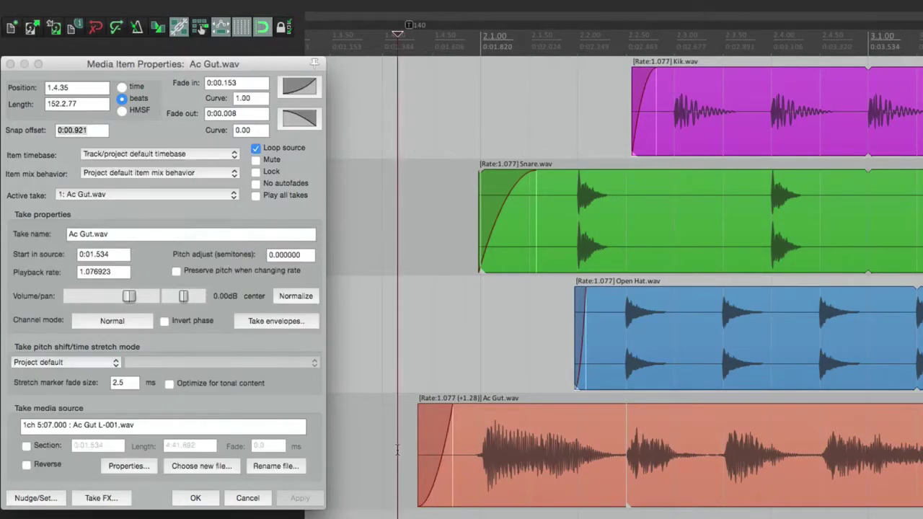
{"action": "left_click", "coordinate": [398, 449]}
{"action": "key", "text": "space"}
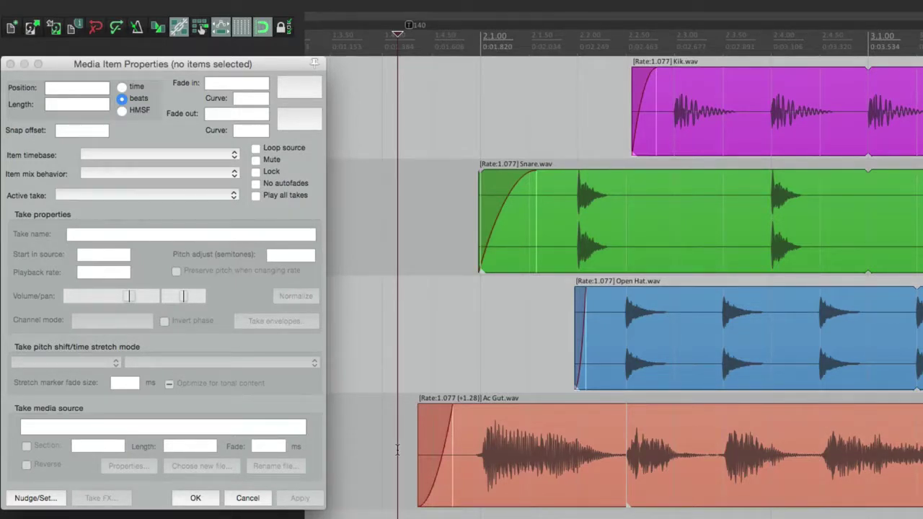
{"action": "key", "text": "ctrl+z"}
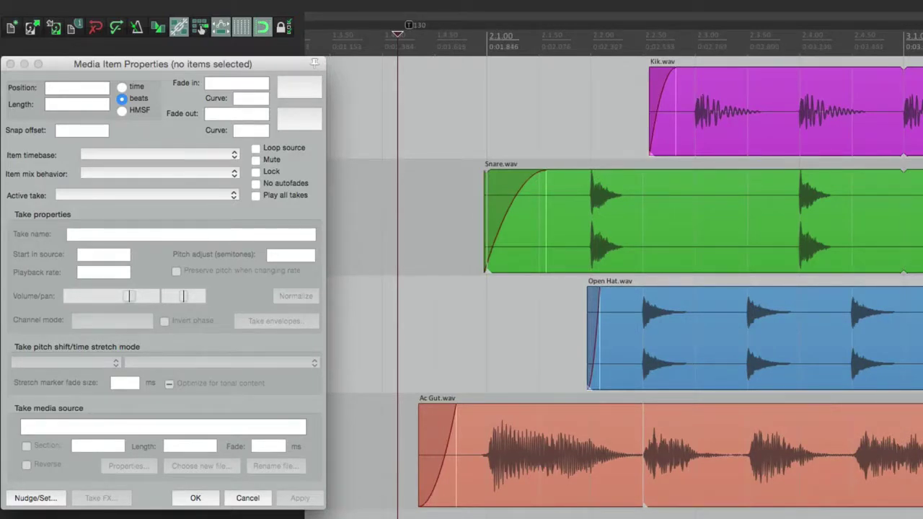
- Set the project timebase for items, envelopes and markers to Beats (position only)
{"action": "key", "text": "alt+Return"}
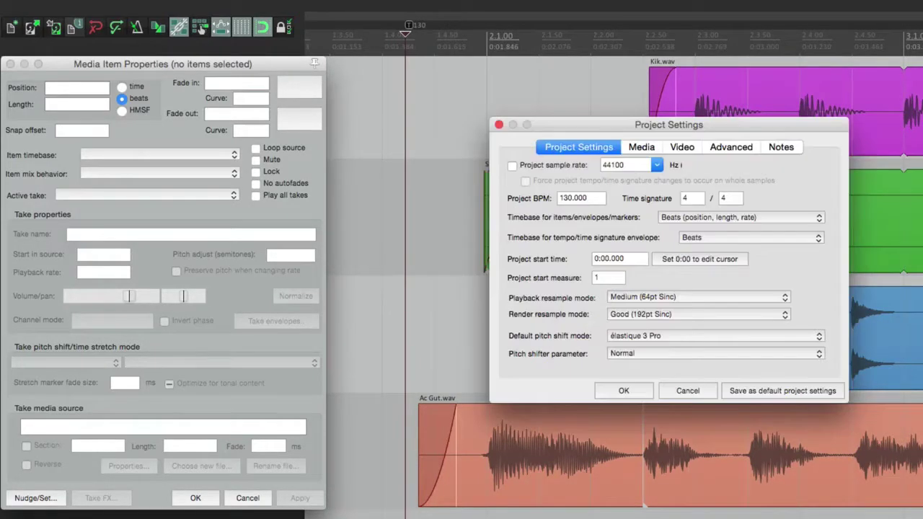
{"action": "left_click", "coordinate": [676, 225]}
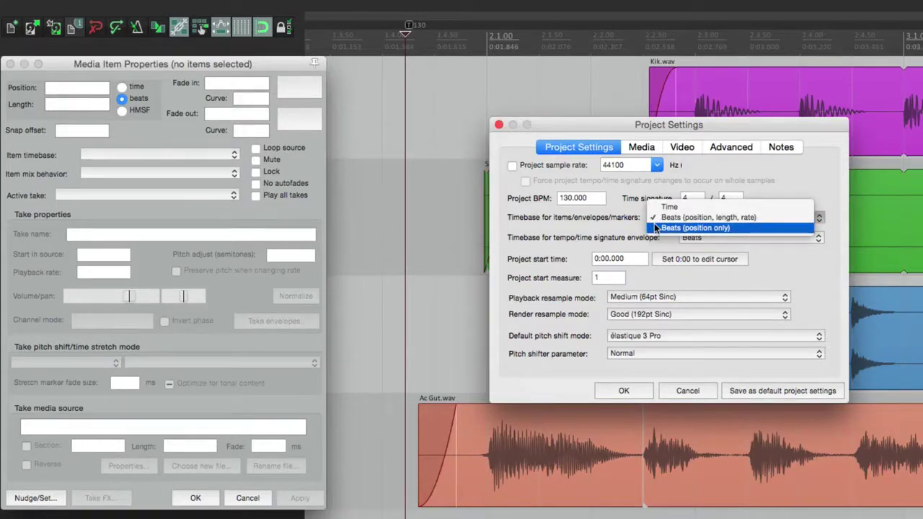
{"action": "left_click", "coordinate": [655, 226]}
{"action": "left_click", "coordinate": [624, 391]}
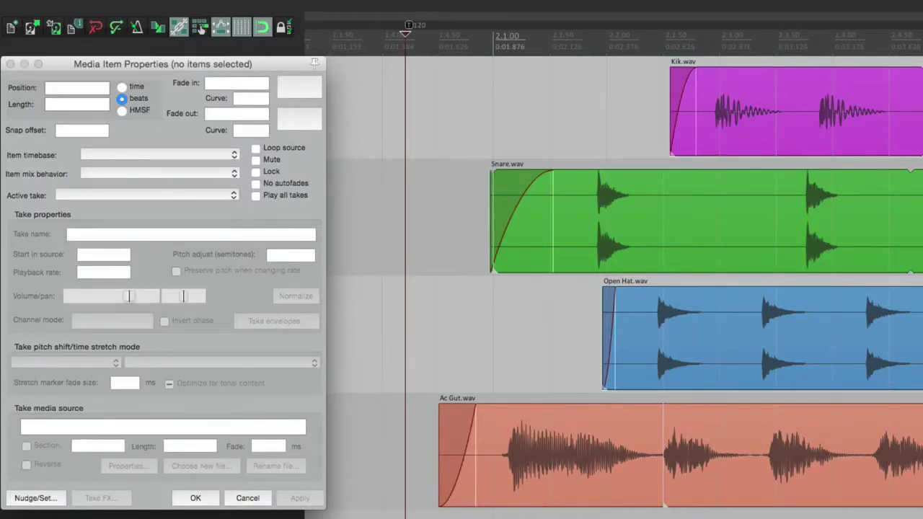
- Set the project timebase for items, envelopes and markers to Time, and play the project at 100 BPM
{"action": "left_click", "coordinate": [202, 27]}
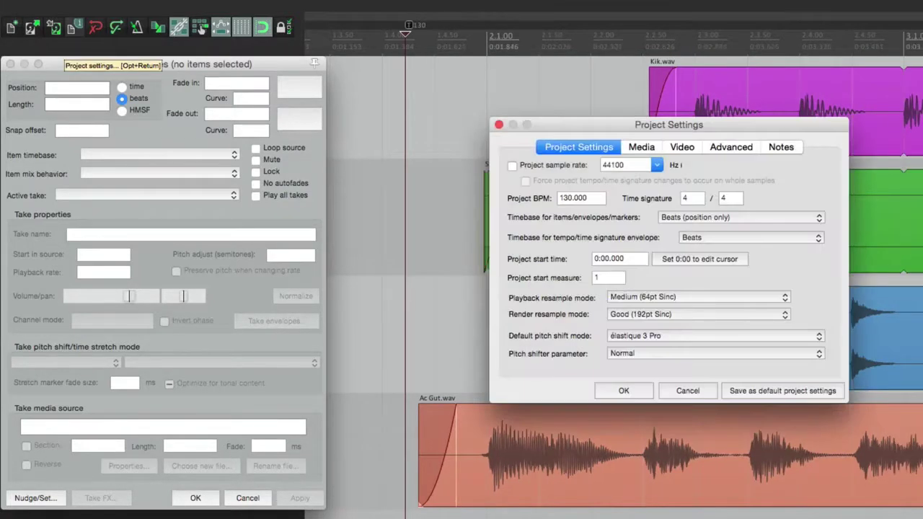
{"action": "left_click", "coordinate": [693, 217]}
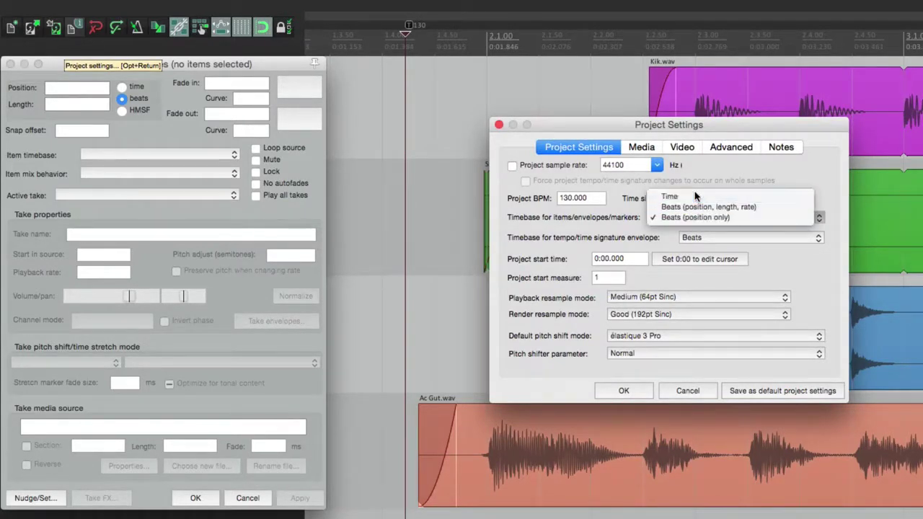
{"action": "left_click", "coordinate": [694, 193]}
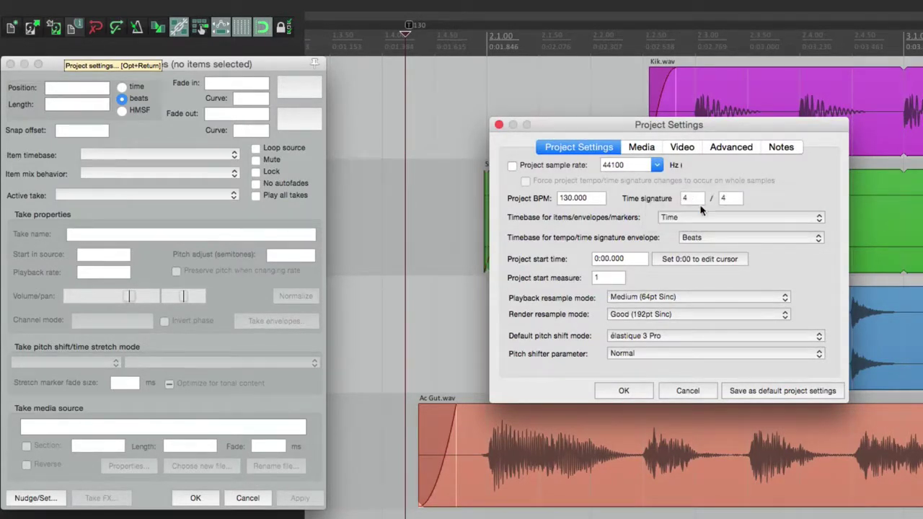
{"action": "left_click", "coordinate": [634, 390]}
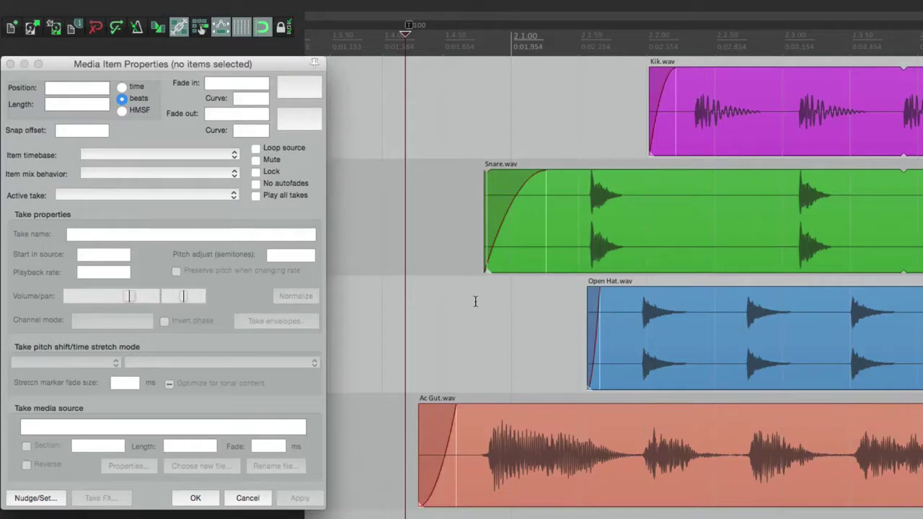
{"action": "key", "text": "space"}
- Set the project timebase for items, envelopes and markers to Beats (position, length, rate)
{"action": "left_click", "coordinate": [74, 27]}
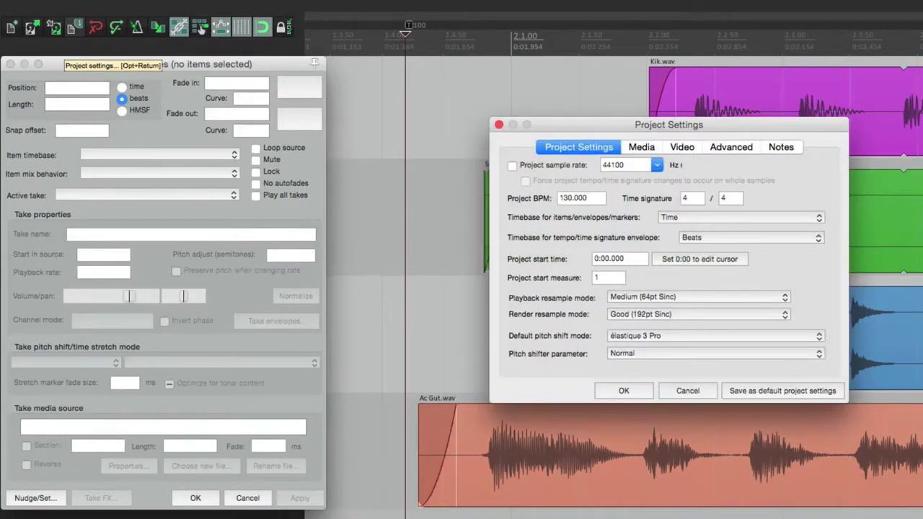
{"action": "left_click", "coordinate": [679, 218]}
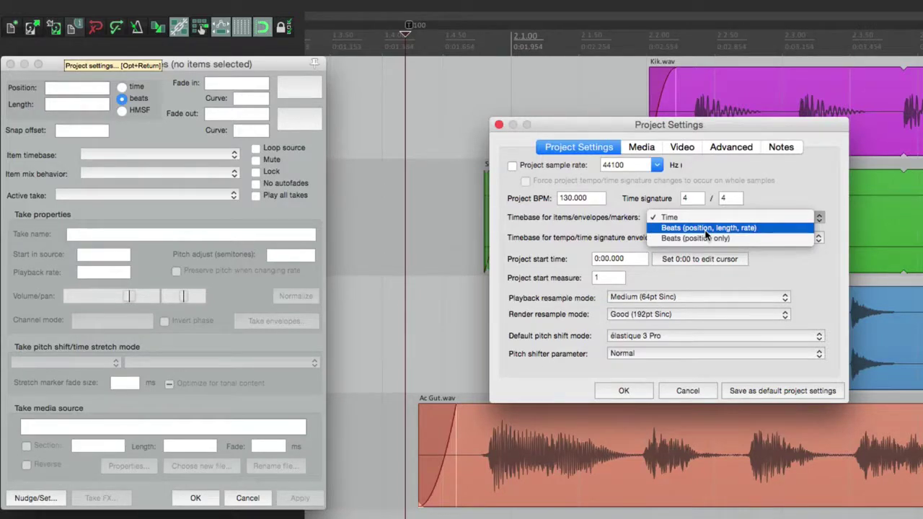
{"action": "left_click", "coordinate": [705, 229]}
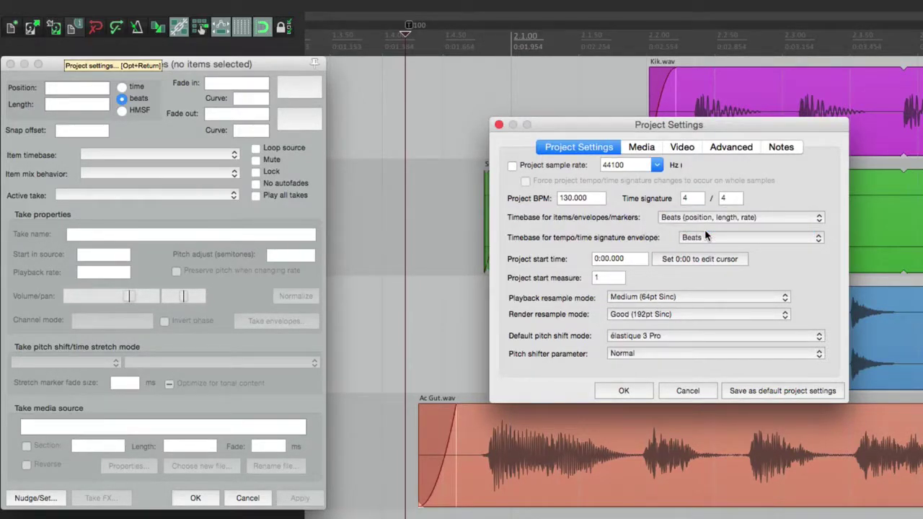
{"action": "left_click", "coordinate": [638, 388]}
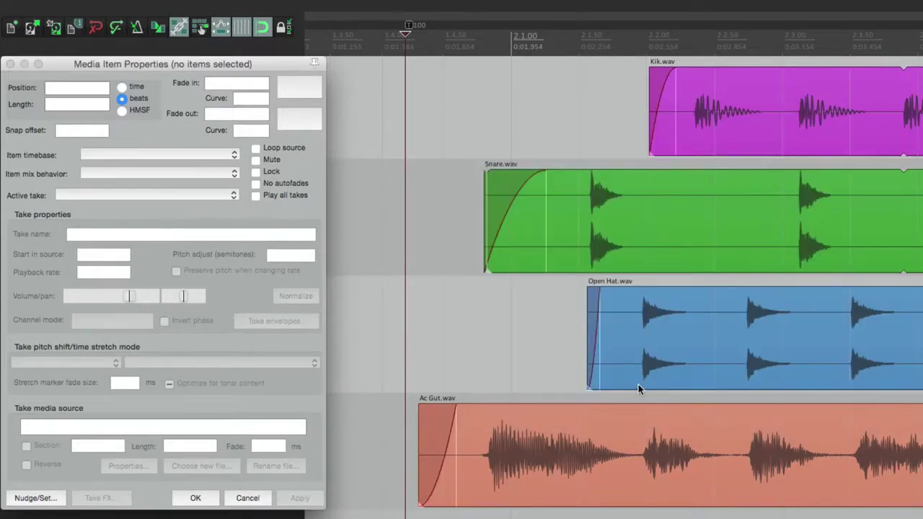
- Review the Ac Gut.wav item's timebase options, keeping Track/project default timebase
{"action": "left_click", "coordinate": [492, 430]}
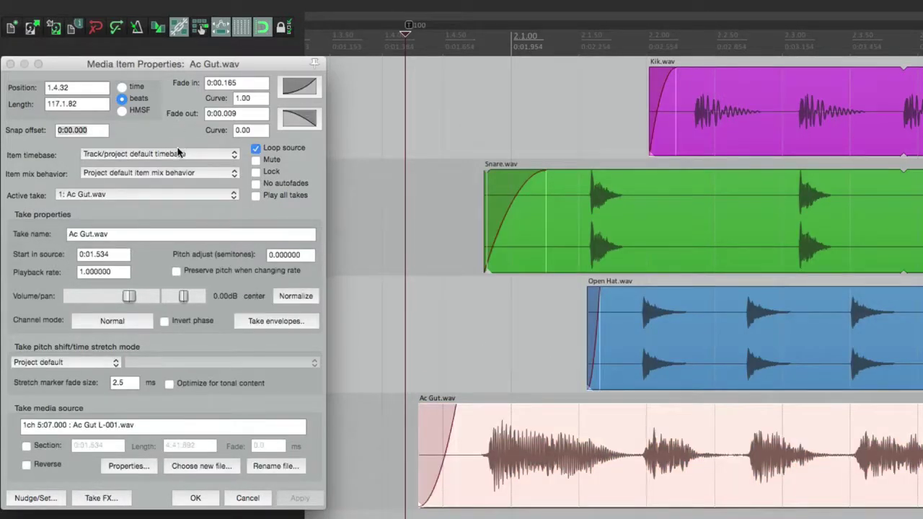
{"action": "left_click", "coordinate": [178, 153]}
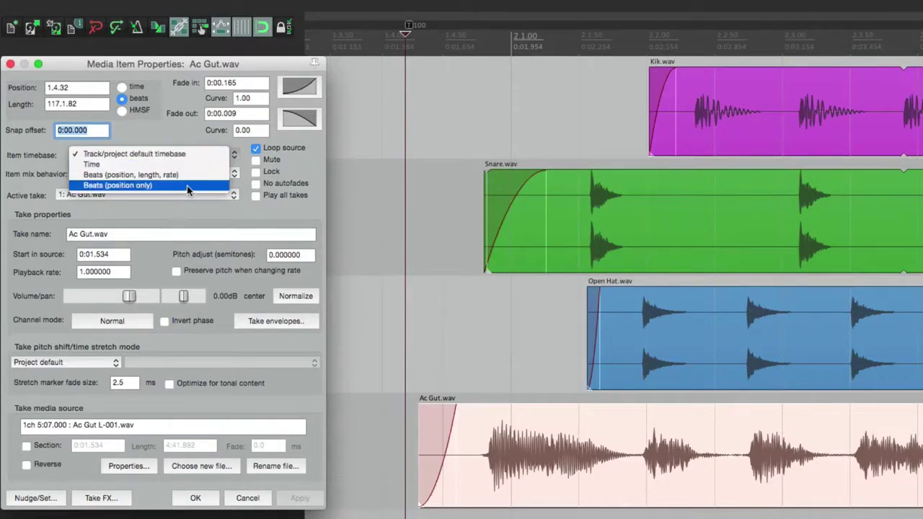
{"action": "left_click", "coordinate": [206, 155]}
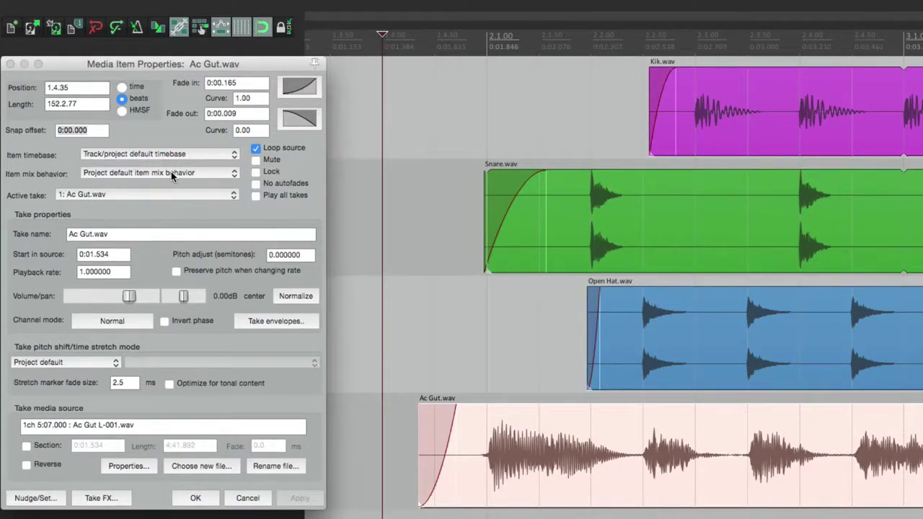
- Split the Ac Gut.wav item just before its second and third notes, and deselect the resulting items
{"action": "left_click", "coordinate": [633, 434]}
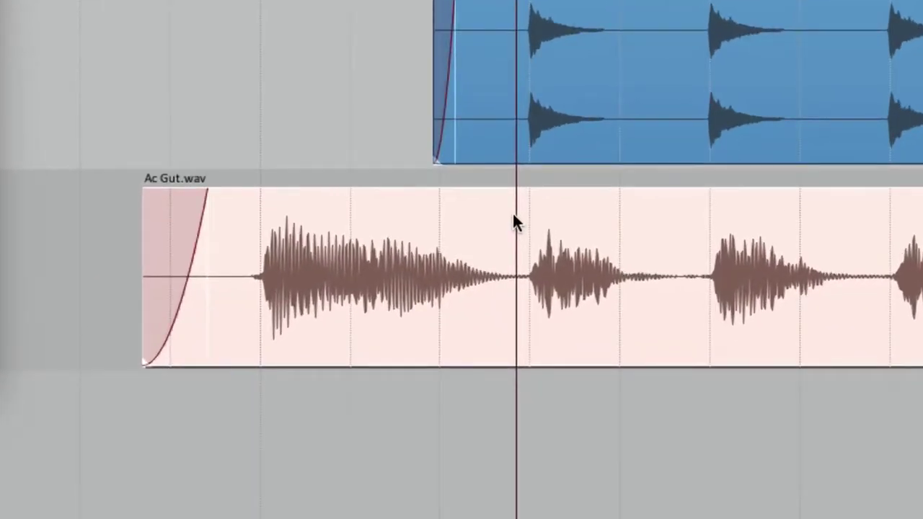
{"action": "left_click", "coordinate": [517, 218]}
{"action": "left_click", "coordinate": [678, 225]}
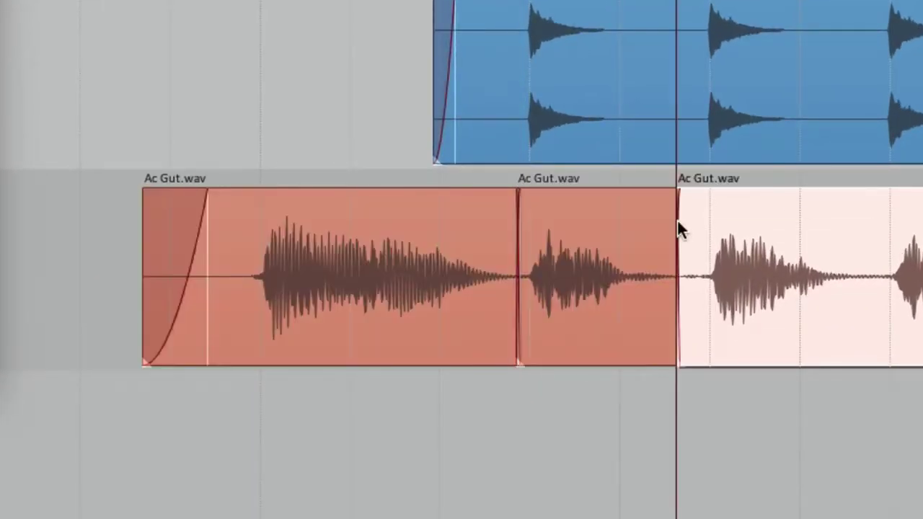
{"action": "left_click", "coordinate": [98, 231]}
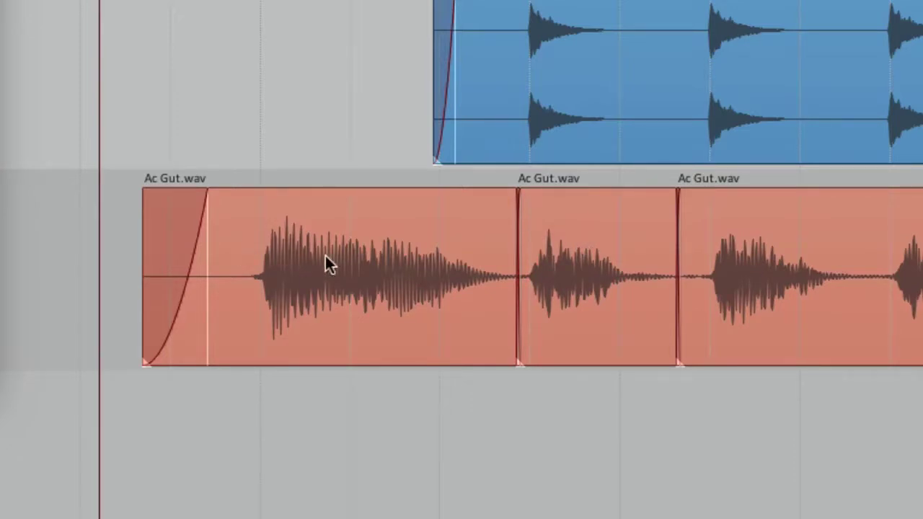
- Move the second-note slice of Ac Gut.wav over the first slice, trying several overlaps and leaving it inside the first slice at about 2.1.06
{"action": "left_click_drag", "start_coordinate": [545, 264], "coordinate": [344, 299]}
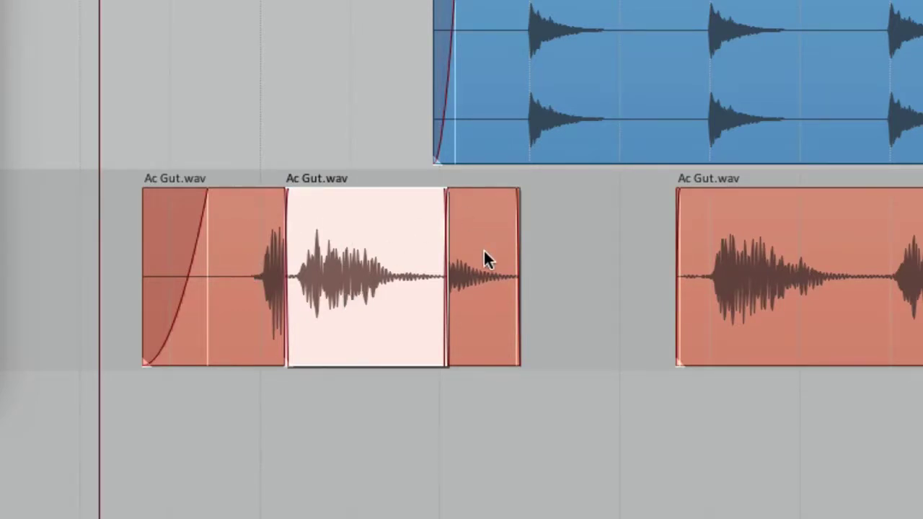
{"action": "left_click_drag", "start_coordinate": [343, 264], "coordinate": [490, 285]}
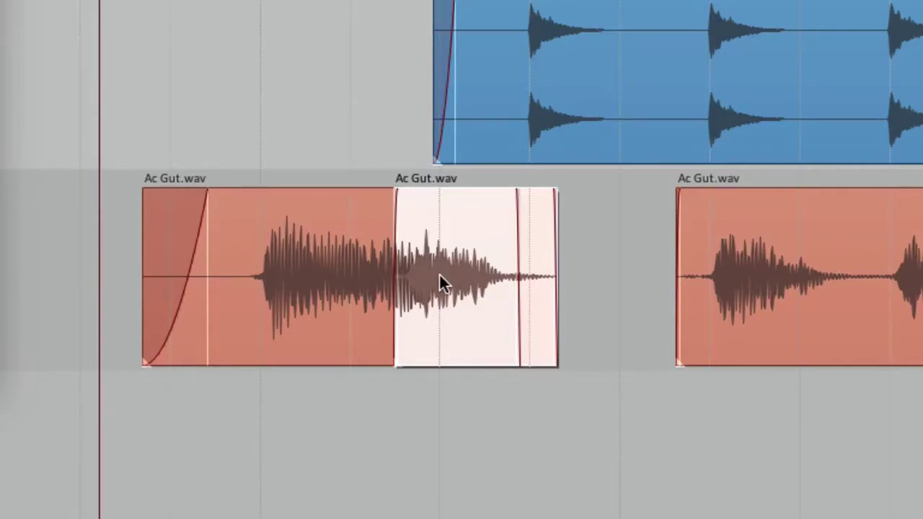
{"action": "left_click_drag", "start_coordinate": [458, 252], "coordinate": [184, 308]}
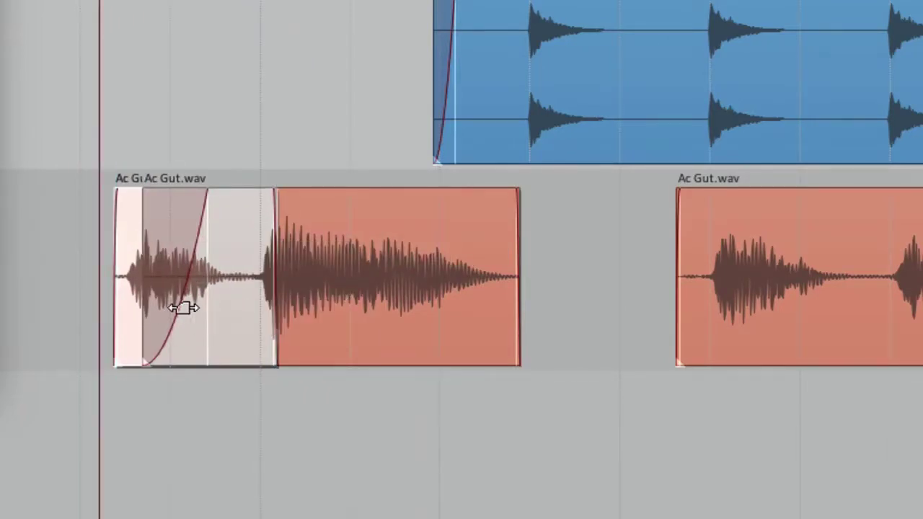
{"action": "left_click_drag", "start_coordinate": [133, 294], "coordinate": [303, 302]}
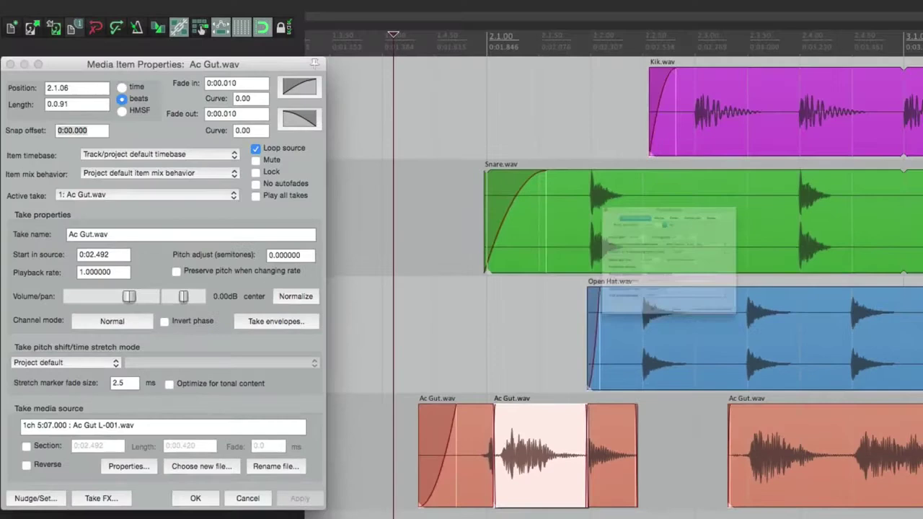
- Set the project's item mix behavior to Items always mix and shift the second Ac Gut.wav slice slightly within the first
{"action": "key", "text": "alt+Return"}
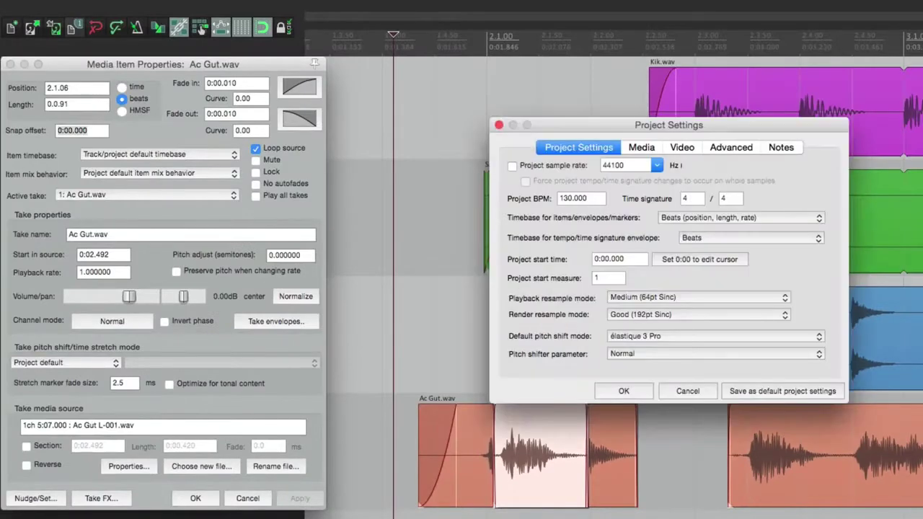
{"action": "left_click", "coordinate": [718, 147]}
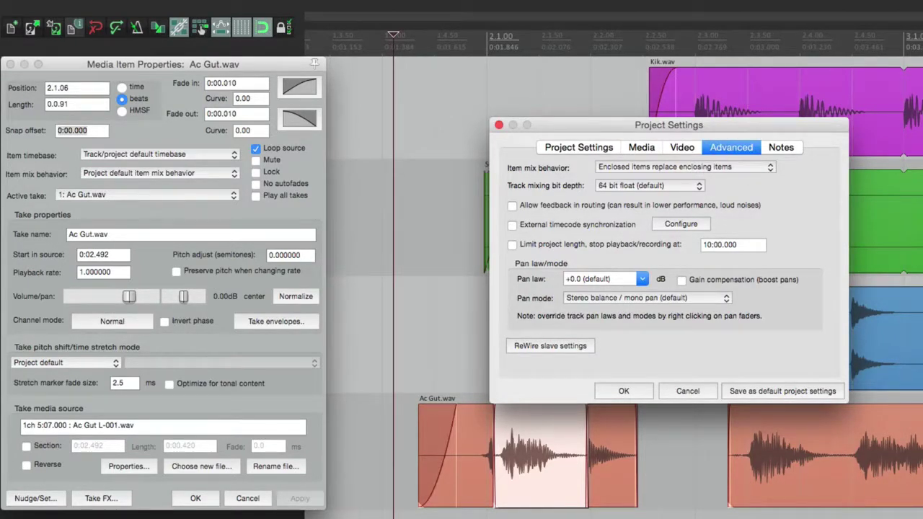
{"action": "left_click", "coordinate": [669, 170]}
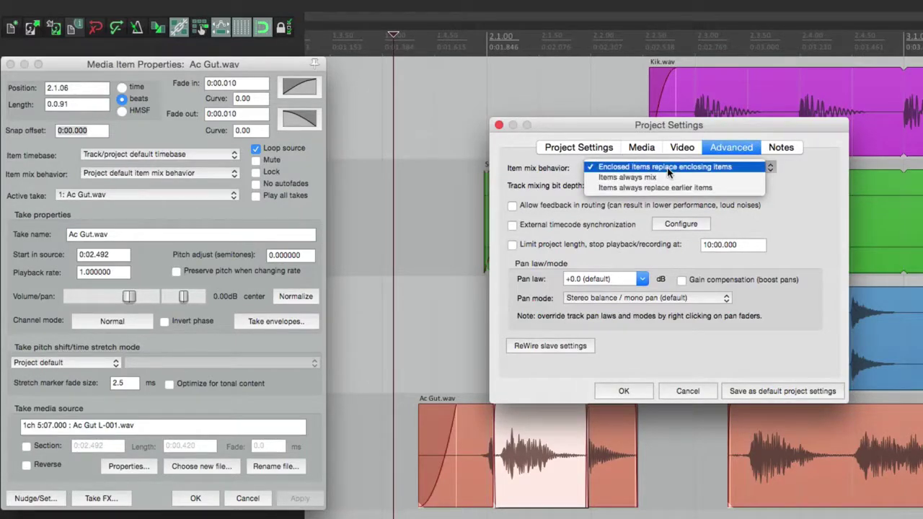
{"action": "left_click", "coordinate": [678, 181]}
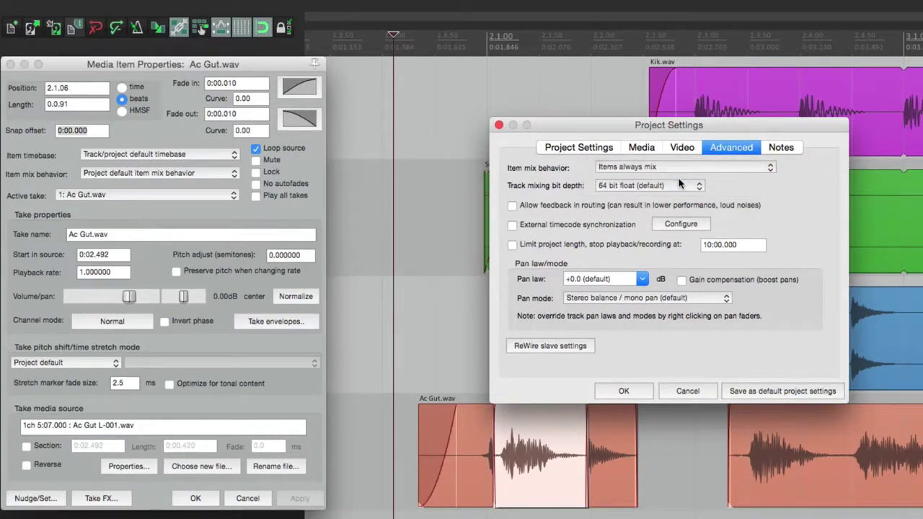
{"action": "left_click", "coordinate": [636, 388]}
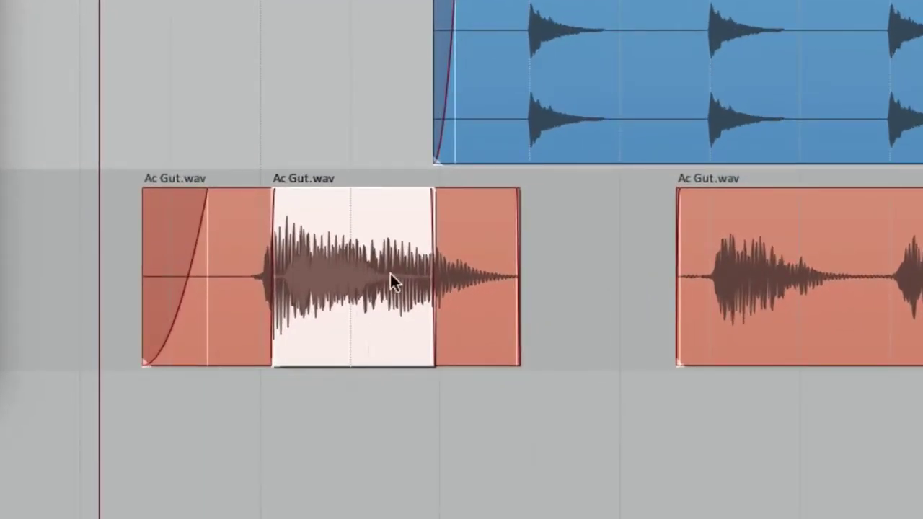
{"action": "left_click_drag", "start_coordinate": [360, 237], "coordinate": [392, 281]}
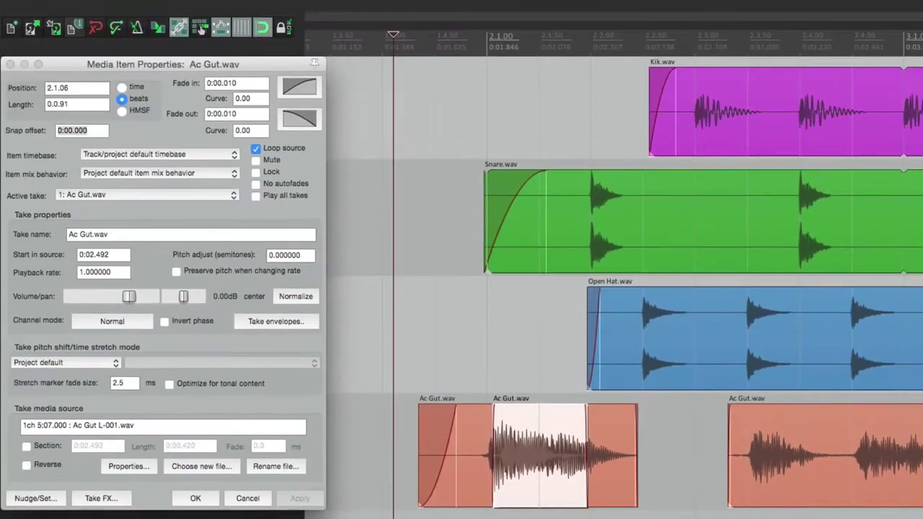
- Set the project's item mix behavior to Items always replace earlier items
{"action": "key", "text": "alt+Return"}
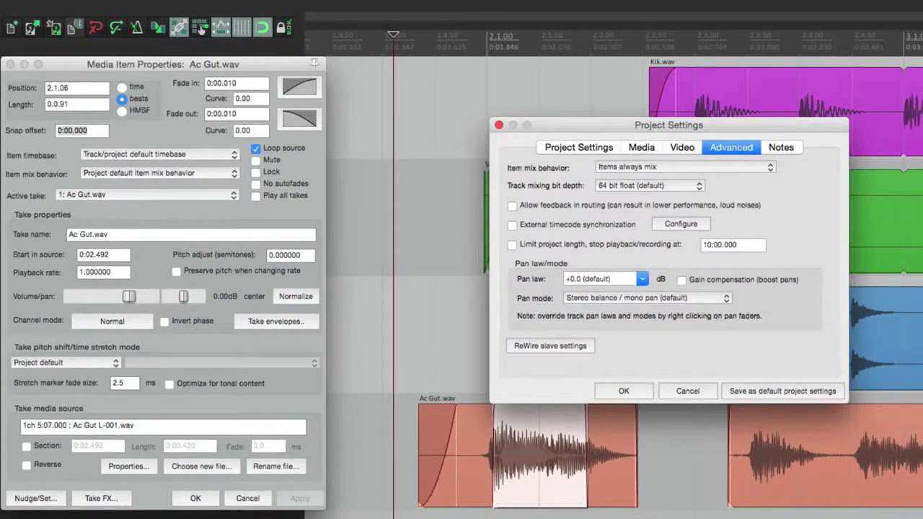
{"action": "left_click", "coordinate": [678, 168]}
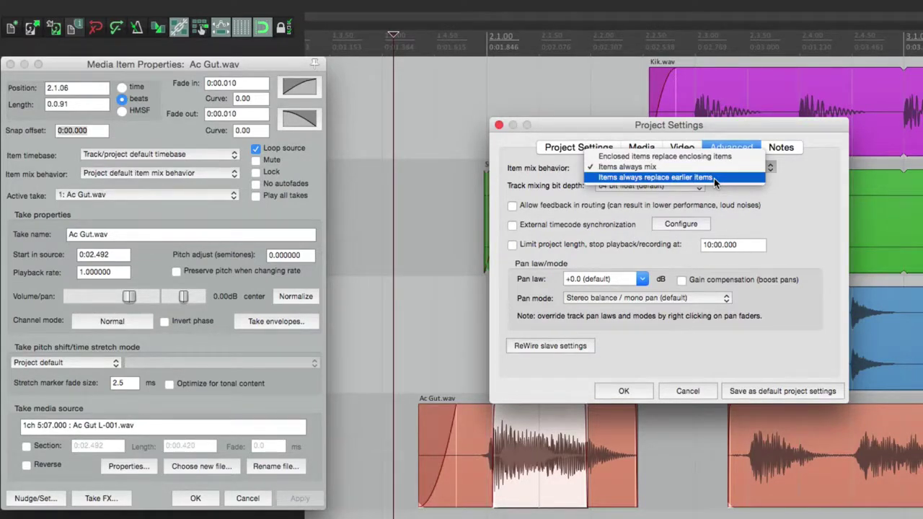
{"action": "left_click", "coordinate": [714, 178]}
{"action": "left_click", "coordinate": [635, 391]}
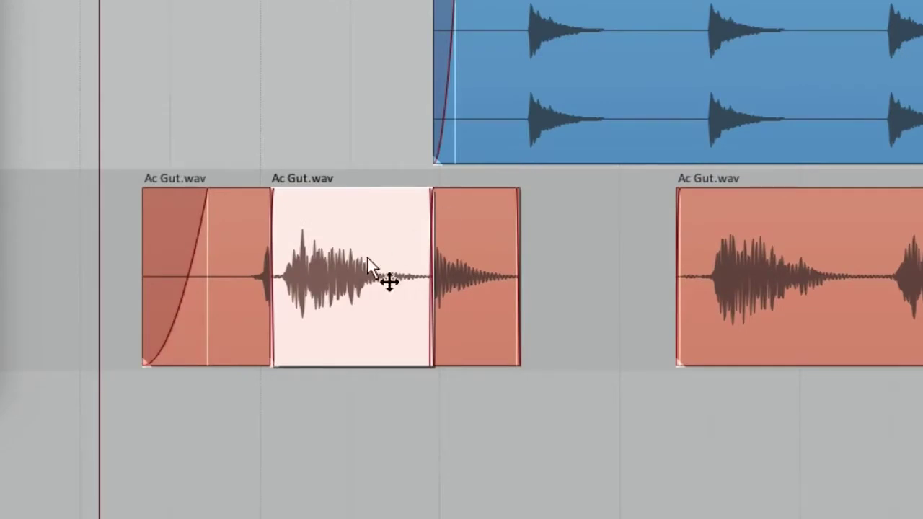
- Move the second Ac Gut.wav slice over the end of the first, and overlap the third slice onto the second
{"action": "left_click_drag", "start_coordinate": [368, 258], "coordinate": [524, 262]}
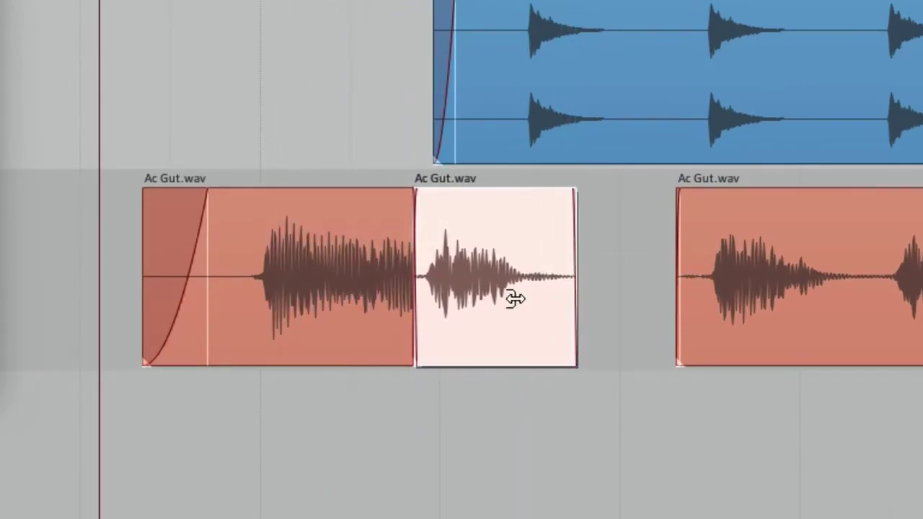
{"action": "left_click_drag", "start_coordinate": [805, 274], "coordinate": [606, 298]}
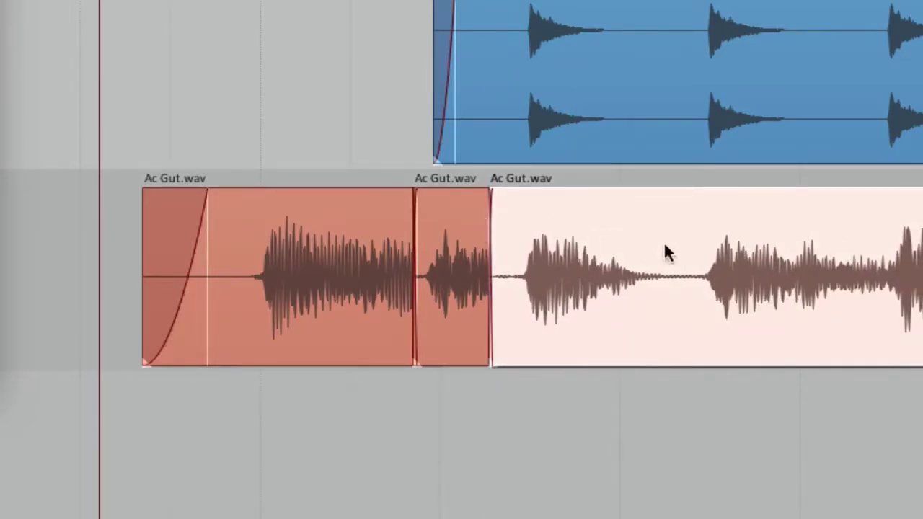
{"action": "left_click_drag", "start_coordinate": [664, 252], "coordinate": [820, 256]}
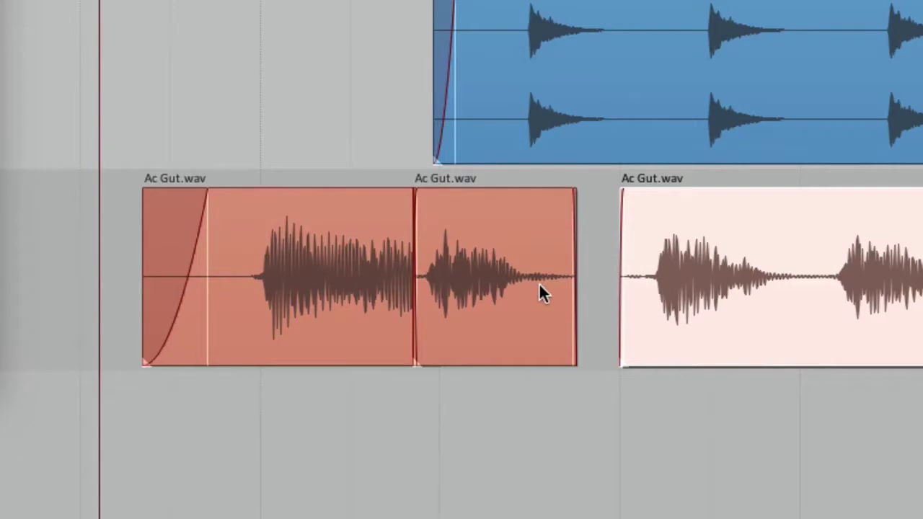
{"action": "left_click_drag", "start_coordinate": [713, 254], "coordinate": [596, 282]}
- Shift the overlapping Ac Gut.wav slices slightly, leaving the first at about 1.4.28 and the third at 2.2.10
{"action": "left_click_drag", "start_coordinate": [444, 267], "coordinate": [426, 283]}
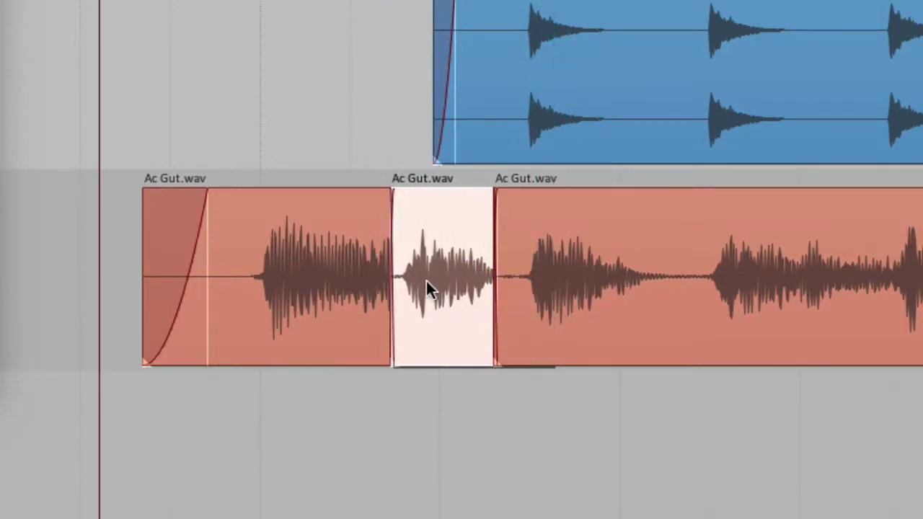
{"action": "left_click_drag", "start_coordinate": [248, 280], "coordinate": [275, 280]}
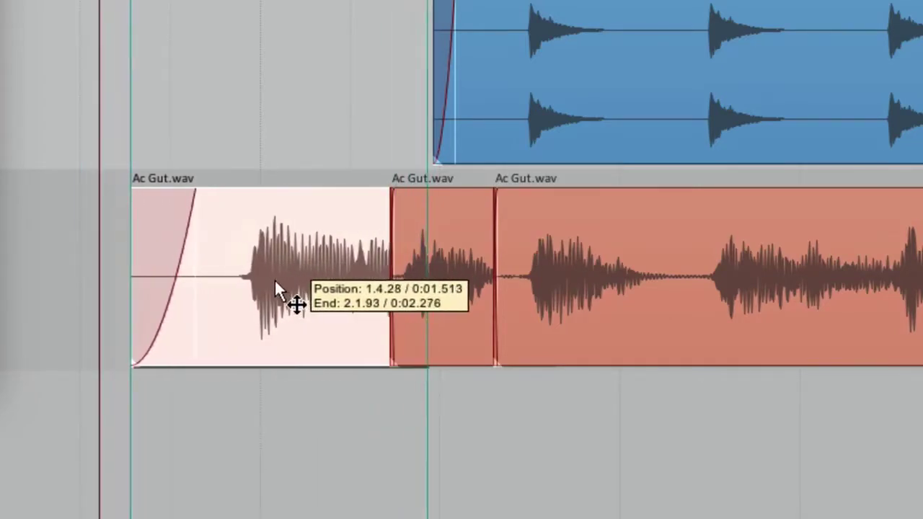
{"action": "left_click_drag", "start_coordinate": [419, 260], "coordinate": [391, 264]}
{"action": "left_click_drag", "start_coordinate": [587, 262], "coordinate": [530, 317]}
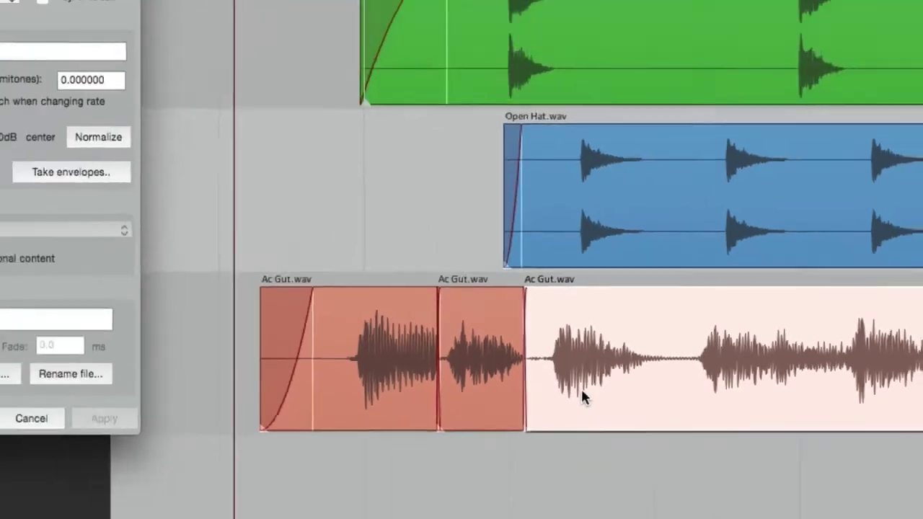
- Set the project's item mix behavior to Enclosed items replace enclosing items
{"action": "key", "text": "alt+Return"}
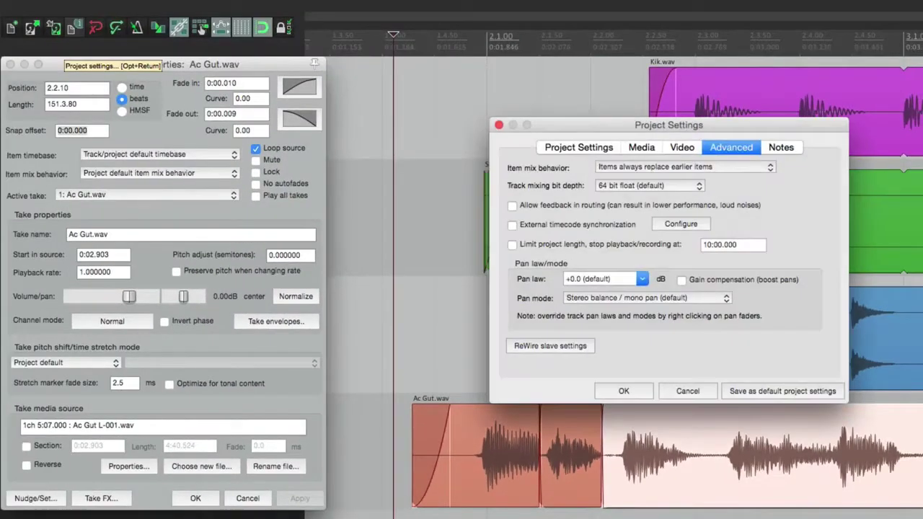
{"action": "left_click", "coordinate": [670, 166]}
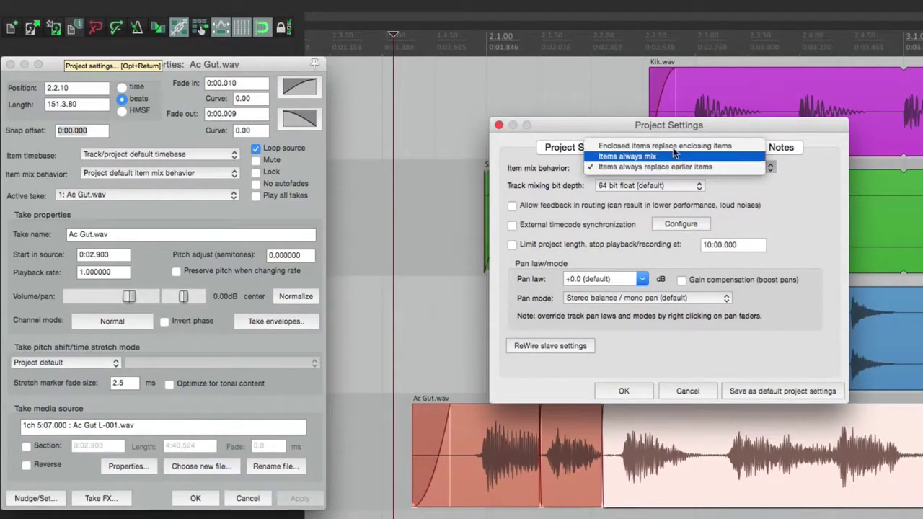
{"action": "left_click", "coordinate": [675, 148]}
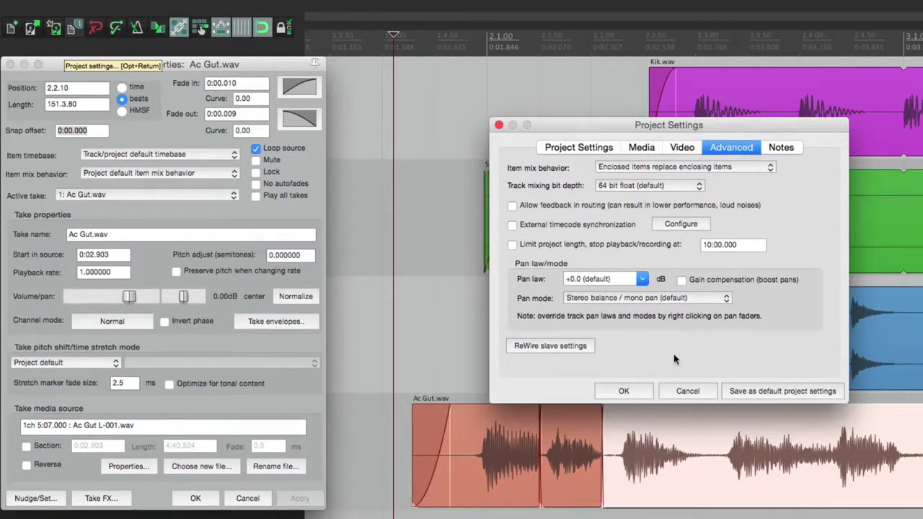
{"action": "left_click", "coordinate": [623, 390]}
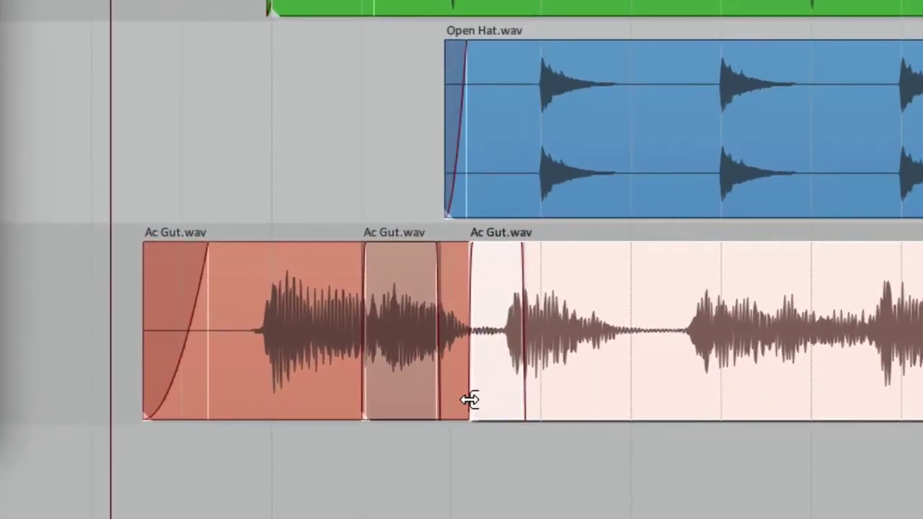
- Move the third Ac Gut.wav slice to about 2.3.50, try the second inside the first, and place it between them at 2.2.33
{"action": "left_click_drag", "start_coordinate": [593, 340], "coordinate": [687, 306]}
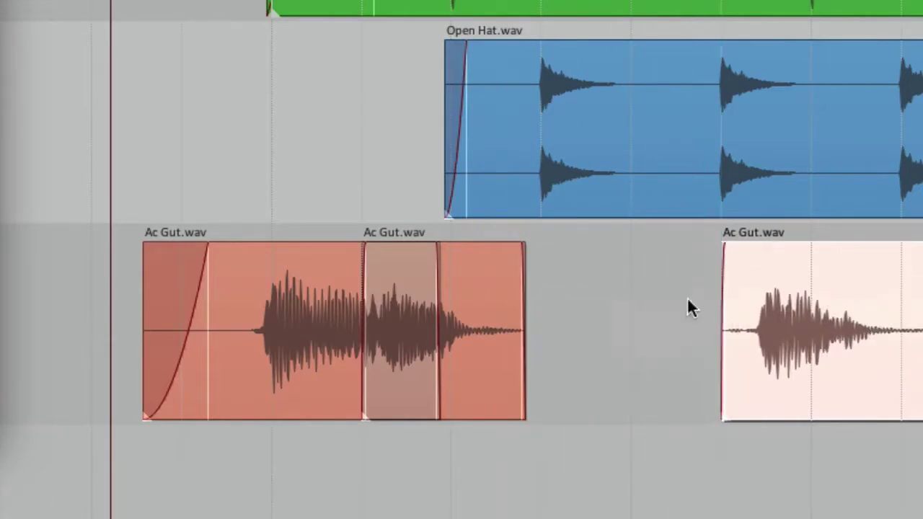
{"action": "left_click_drag", "start_coordinate": [457, 294], "coordinate": [322, 360]}
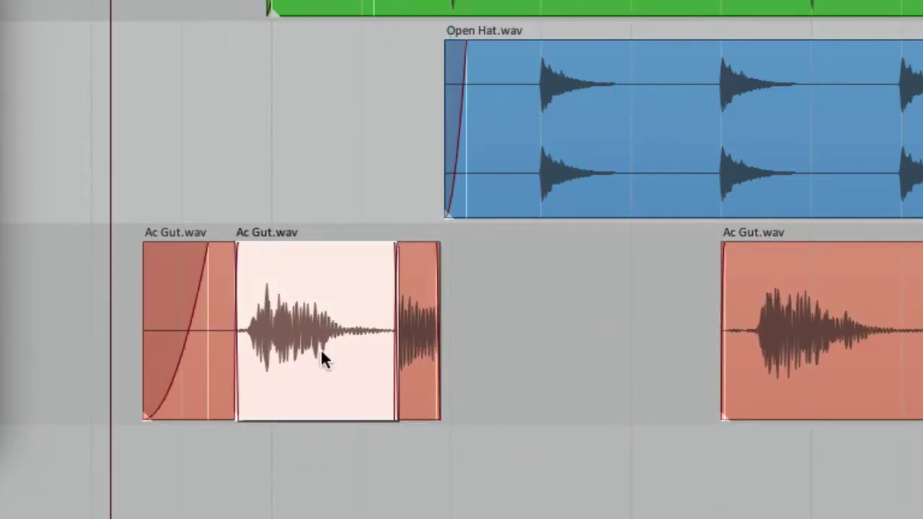
{"action": "left_click_drag", "start_coordinate": [323, 281], "coordinate": [639, 296]}
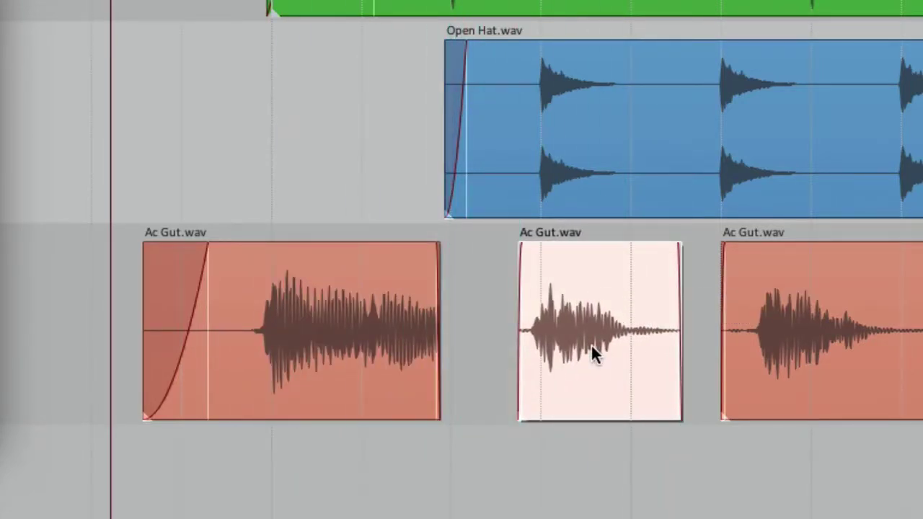
{"action": "double_click", "coordinate": [591, 344]}
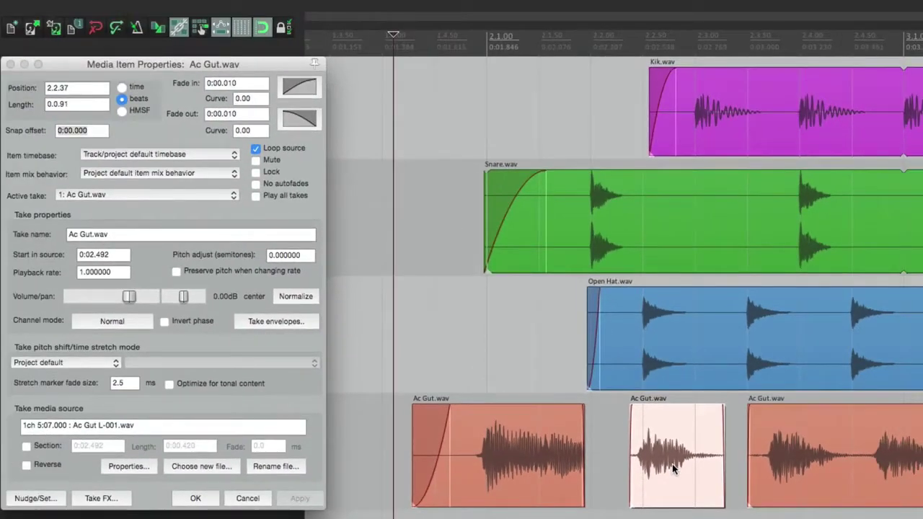
{"action": "left_click_drag", "start_coordinate": [673, 464], "coordinate": [632, 428]}
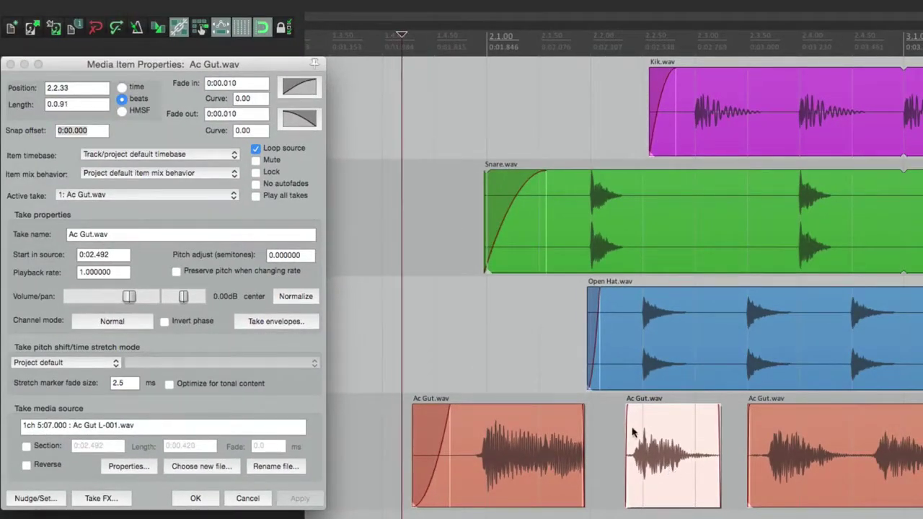
- Override the second slice's item mix behavior with Items always mix and shift the slice to 2.2.30
{"action": "left_click", "coordinate": [198, 171]}
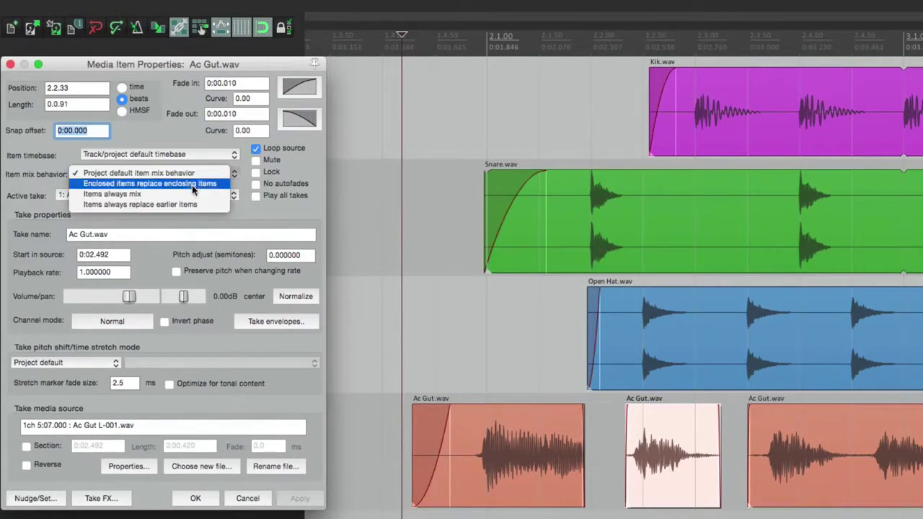
{"action": "left_click", "coordinate": [192, 194]}
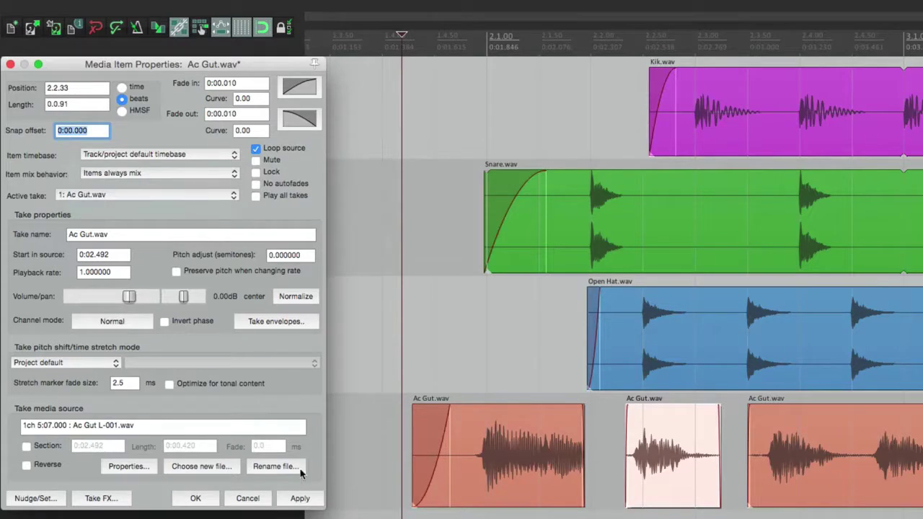
{"action": "left_click", "coordinate": [300, 498]}
{"action": "left_click_drag", "start_coordinate": [655, 440], "coordinate": [678, 472]}
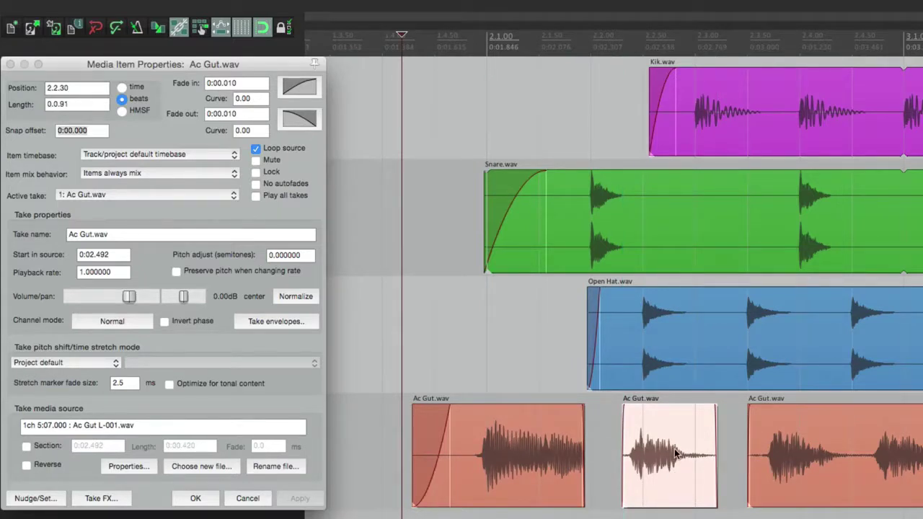
- Set the second slice's item mix behavior to Project default item mix behavior and apply it
{"action": "left_click", "coordinate": [216, 173]}
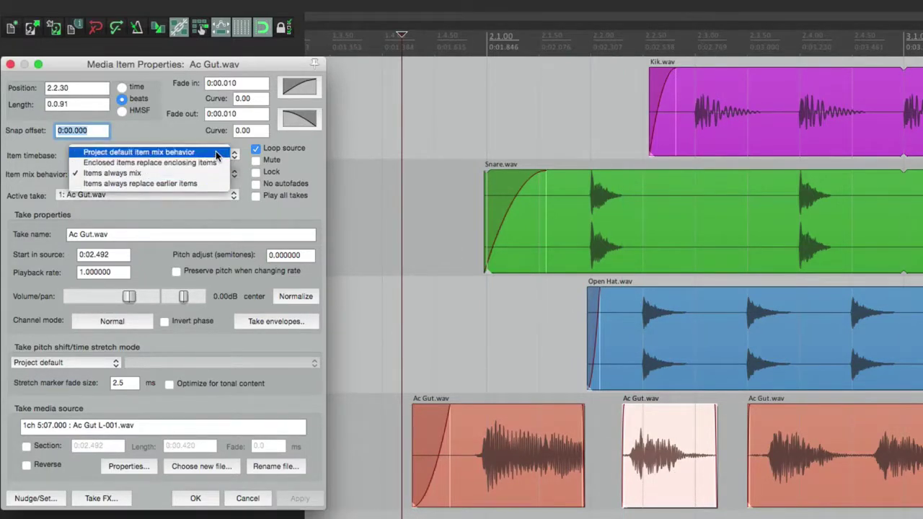
{"action": "left_click", "coordinate": [216, 153]}
{"action": "left_click", "coordinate": [300, 498]}
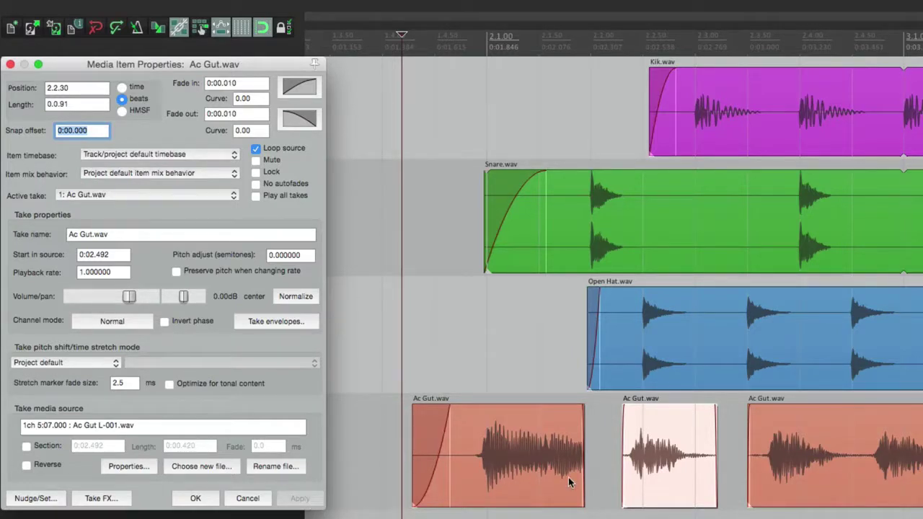
- Turn on the option to trim content behind media items when editing
{"action": "mouse_move", "coordinate": [238, 6]}
{"action": "left_click", "coordinate": [320, 7]}
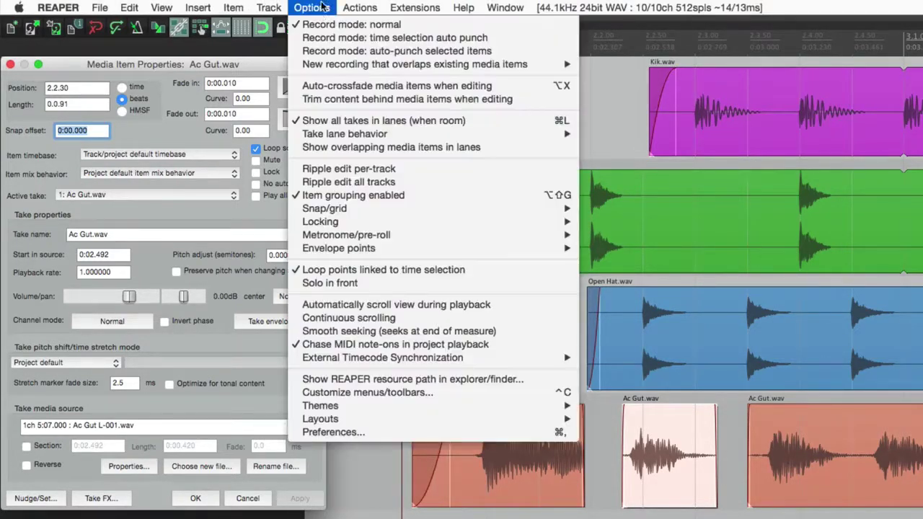
{"action": "left_click", "coordinate": [293, 99]}
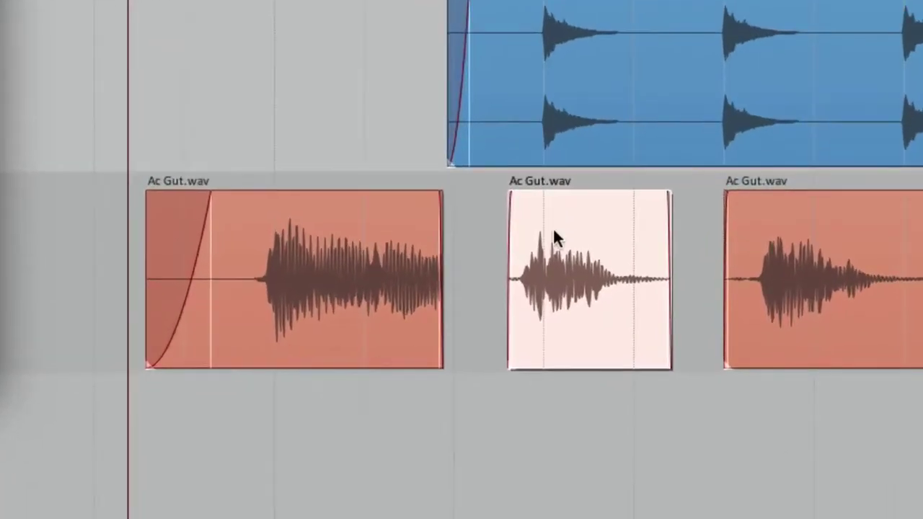
- Trim the first Ac Gut.wav slice by moving the second over it repeatedly, and trim the start of the third the same way
{"action": "left_click_drag", "start_coordinate": [577, 286], "coordinate": [461, 319]}
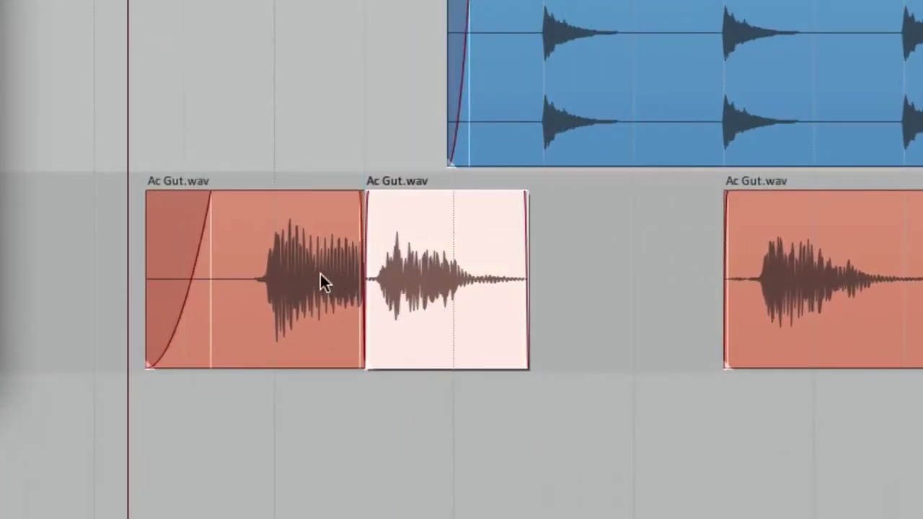
{"action": "left_click_drag", "start_coordinate": [429, 254], "coordinate": [588, 264]}
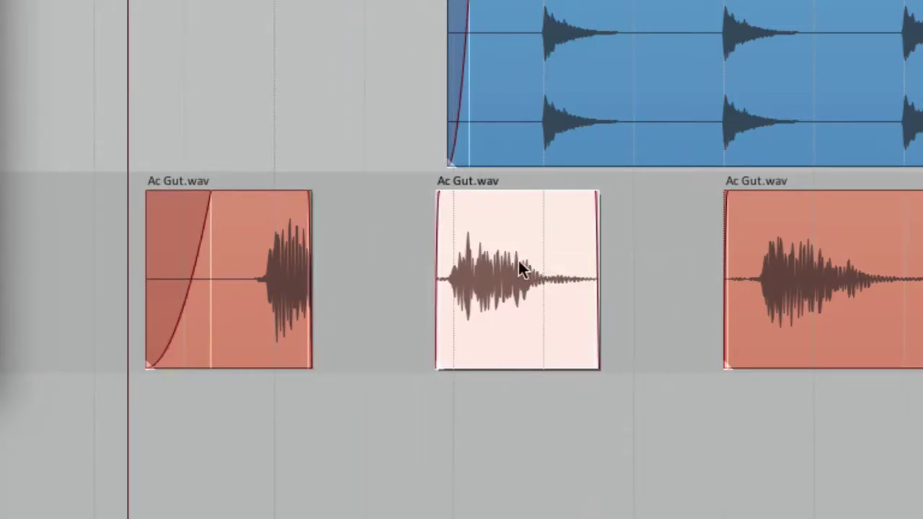
{"action": "left_click_drag", "start_coordinate": [523, 268], "coordinate": [476, 304]}
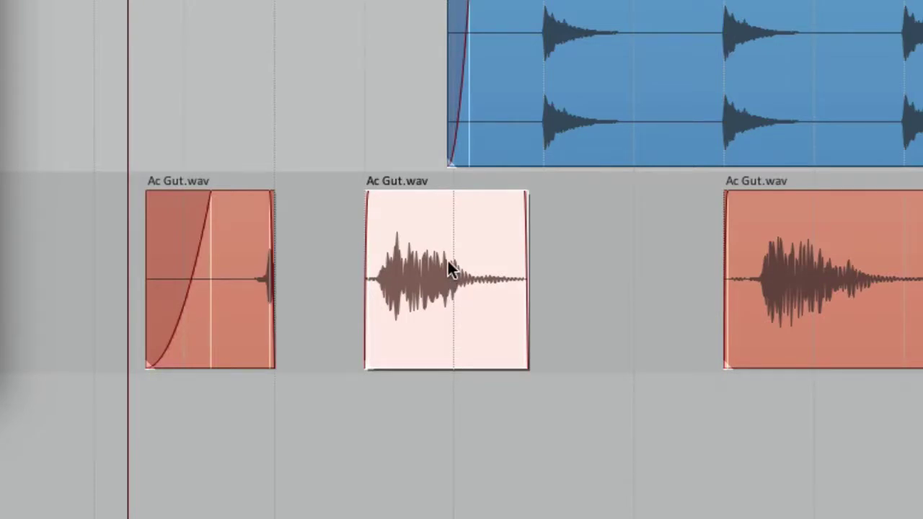
{"action": "left_click_drag", "start_coordinate": [330, 228], "coordinate": [570, 307]}
{"action": "left_click_drag", "start_coordinate": [569, 264], "coordinate": [698, 328]}
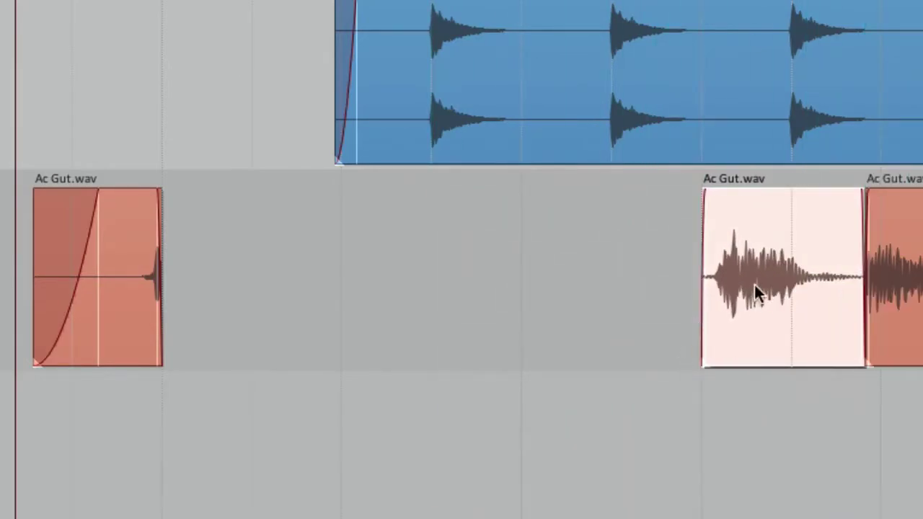
- Move the second Ac Gut.wav slice earlier to 2.3.08 and turn off trimming content behind media items when editing
{"action": "left_click_drag", "start_coordinate": [754, 283], "coordinate": [590, 287]}
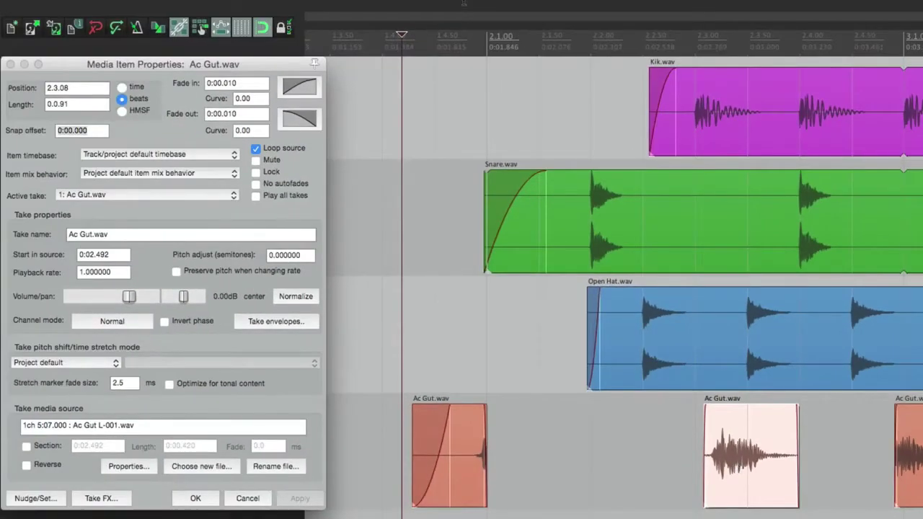
{"action": "mouse_move", "coordinate": [443, 2]}
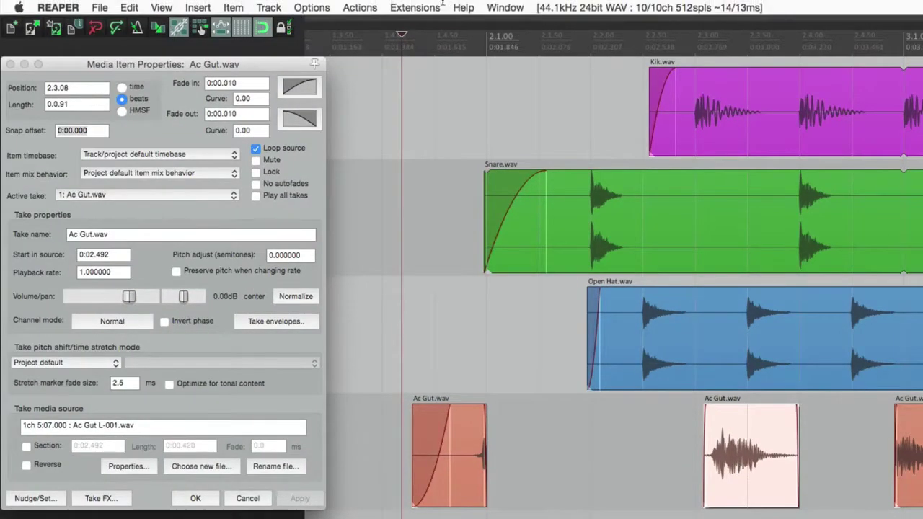
{"action": "left_click", "coordinate": [299, 6]}
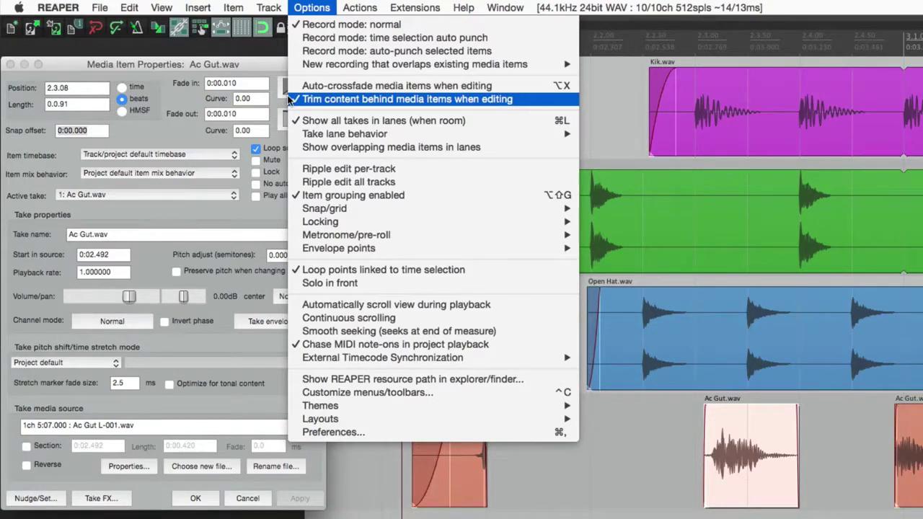
{"action": "left_click", "coordinate": [408, 98]}
- Undo the splits and moves on the acoustic guitar track back to a single unsplit Ac Gut.wav item
{"action": "key", "text": "super+z"}
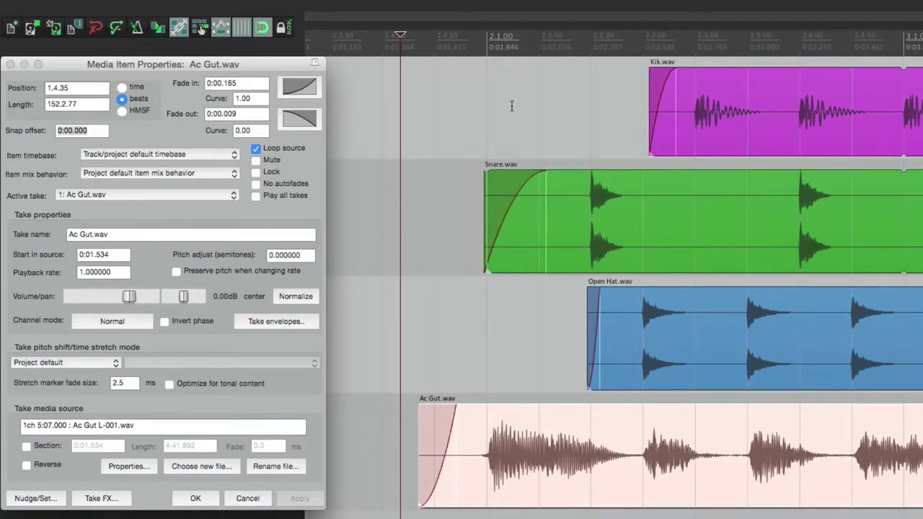
{"action": "key", "text": "super+z"}
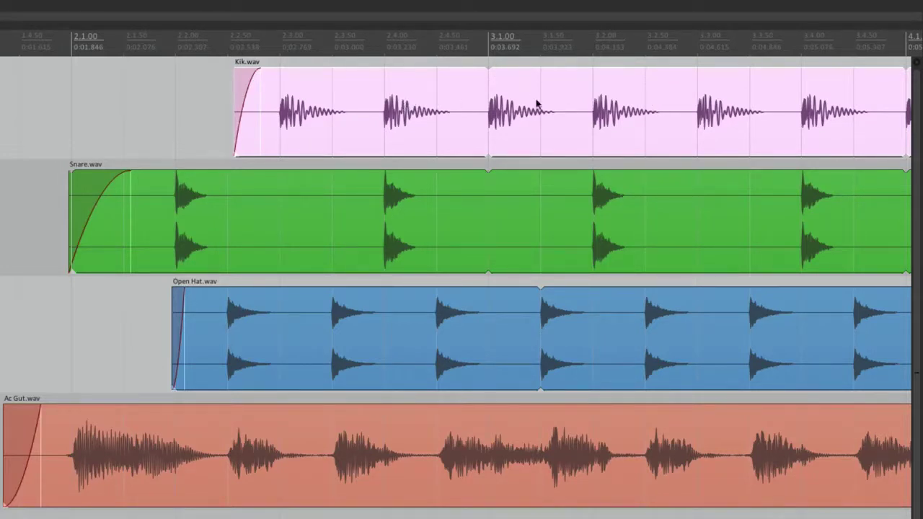
- Apply Loop source turned off to the Kik.wav item, and turn it back on and apply it again
{"action": "double_click", "coordinate": [462, 108]}
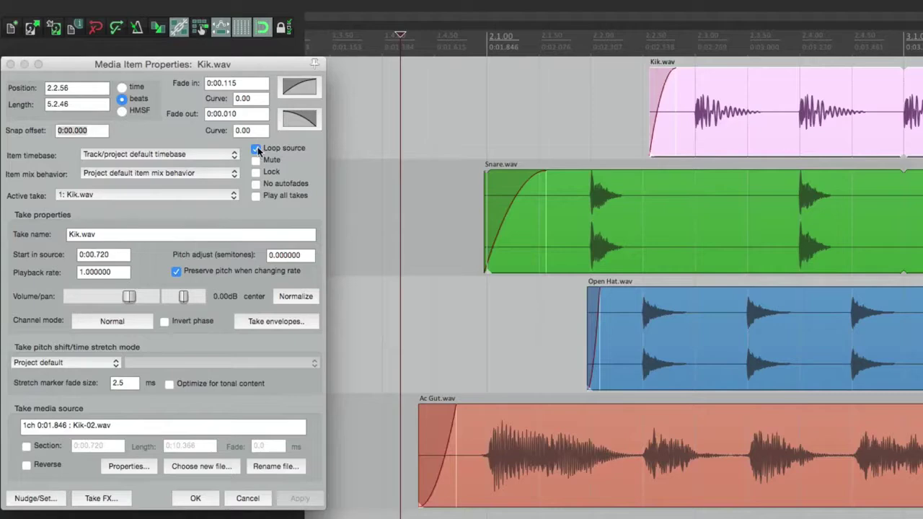
{"action": "left_click", "coordinate": [256, 148]}
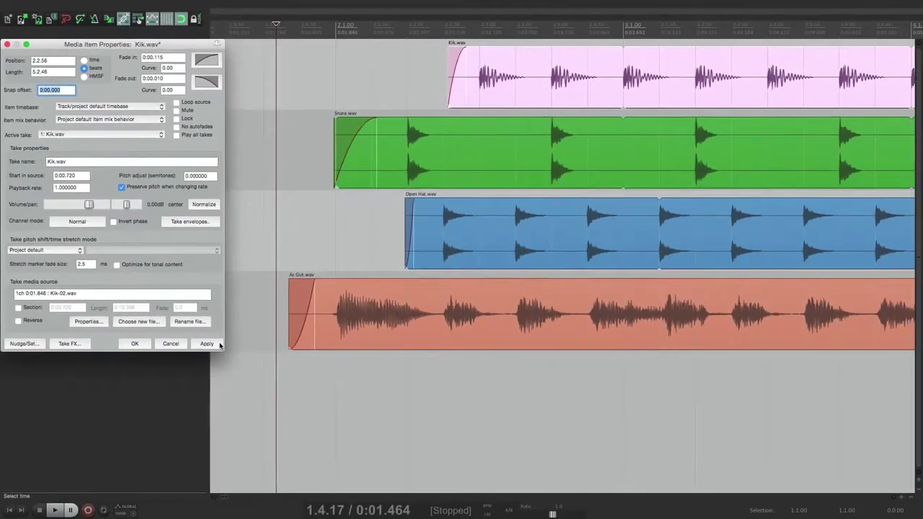
{"action": "left_click", "coordinate": [300, 498]}
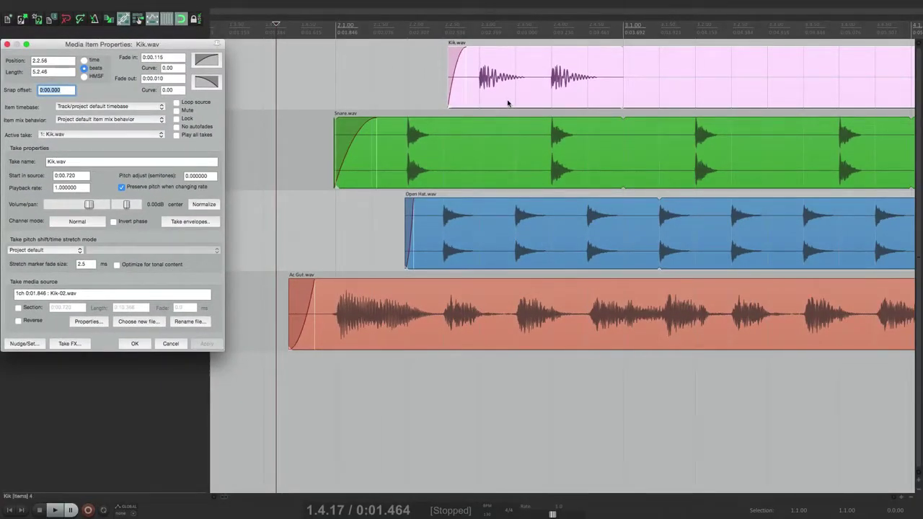
{"action": "left_click", "coordinate": [176, 102]}
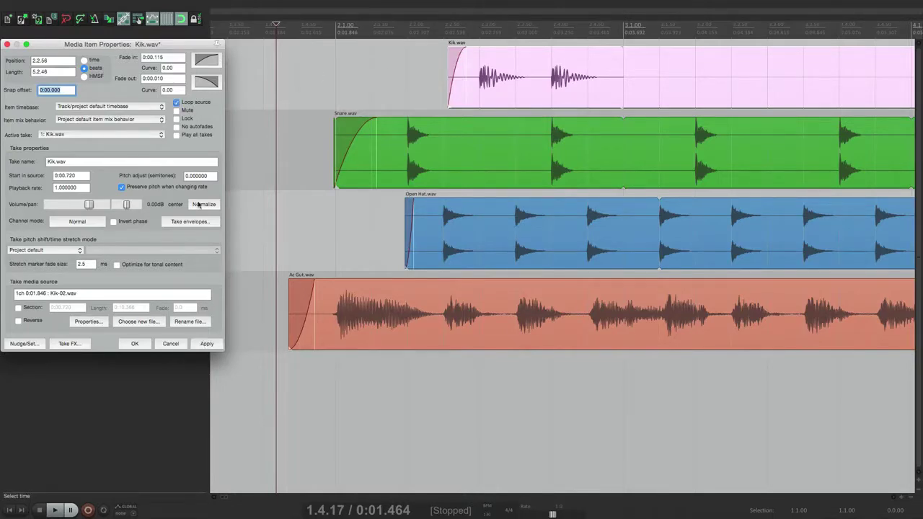
{"action": "left_click", "coordinate": [207, 344]}
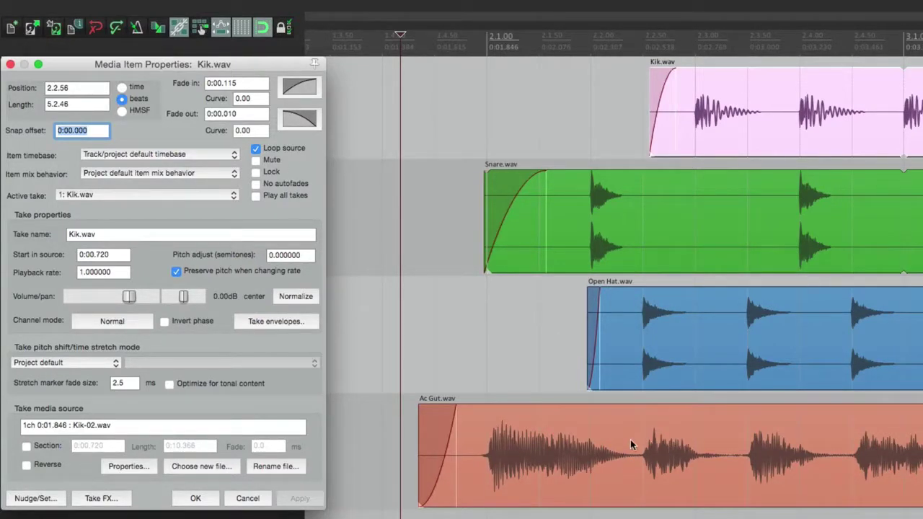
- Split the Ac Gut.wav item at 2.2.38 and again 0.0.94 further on, isolating its second note as a slice
{"action": "left_click", "coordinate": [630, 442]}
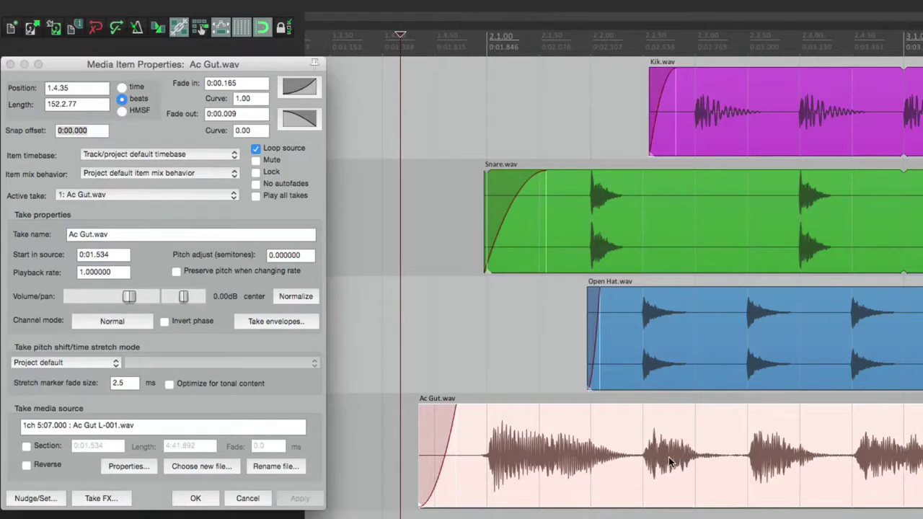
{"action": "left_click", "coordinate": [631, 431]}
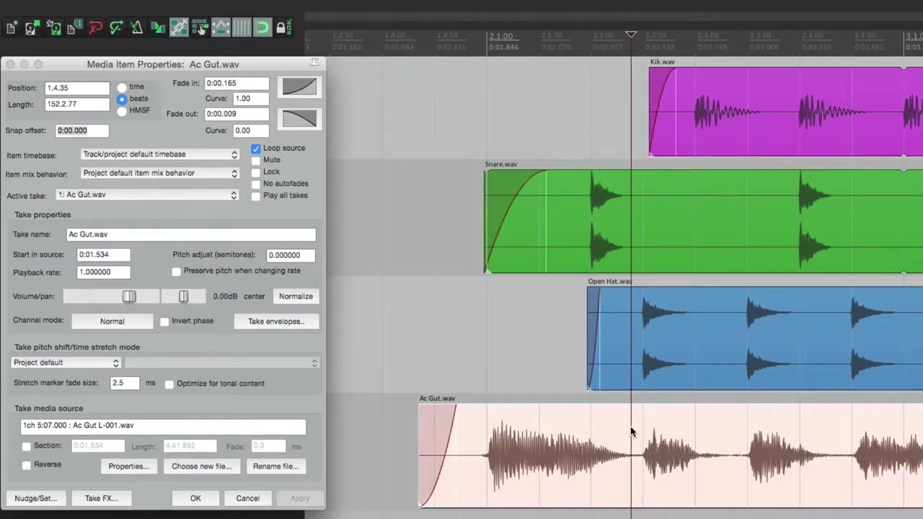
{"action": "key", "text": "s"}
{"action": "left_click", "coordinate": [727, 436]}
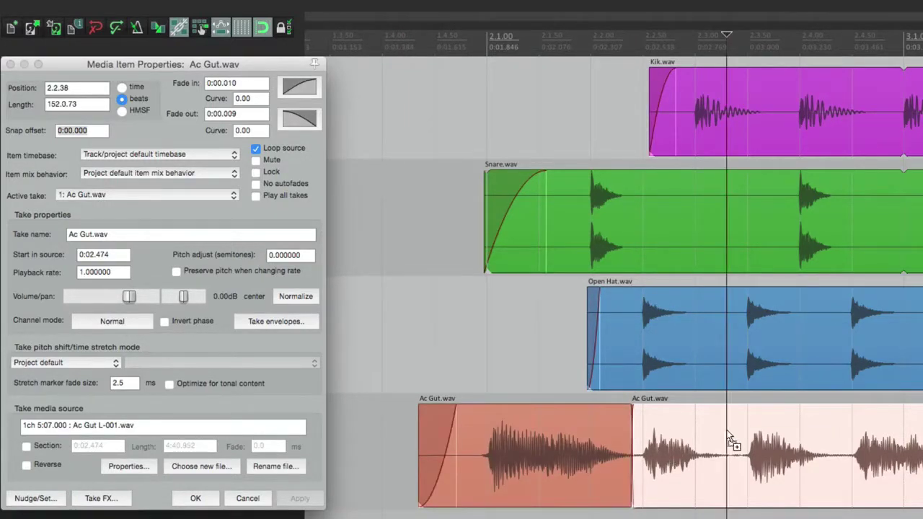
{"action": "key", "text": "s"}
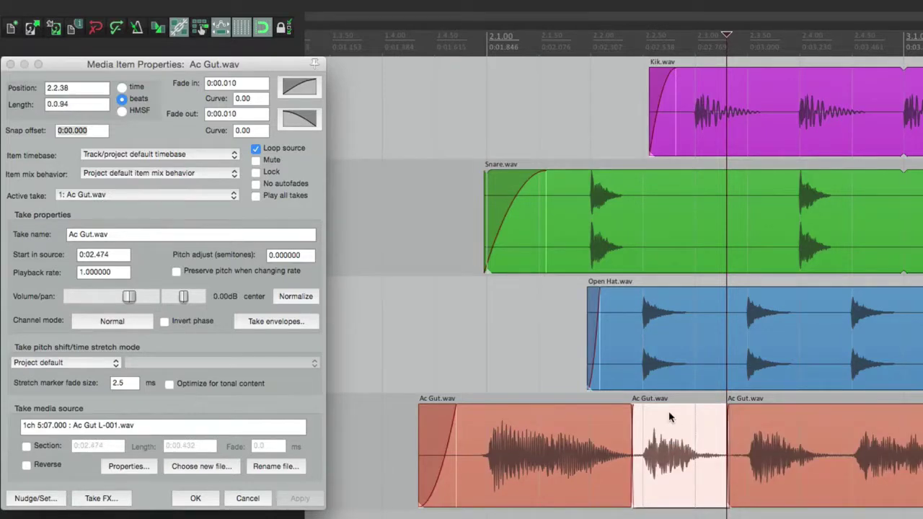
- Mute the middle Ac Gut.wav slice in its item properties and apply the change
{"action": "left_click", "coordinate": [256, 160]}
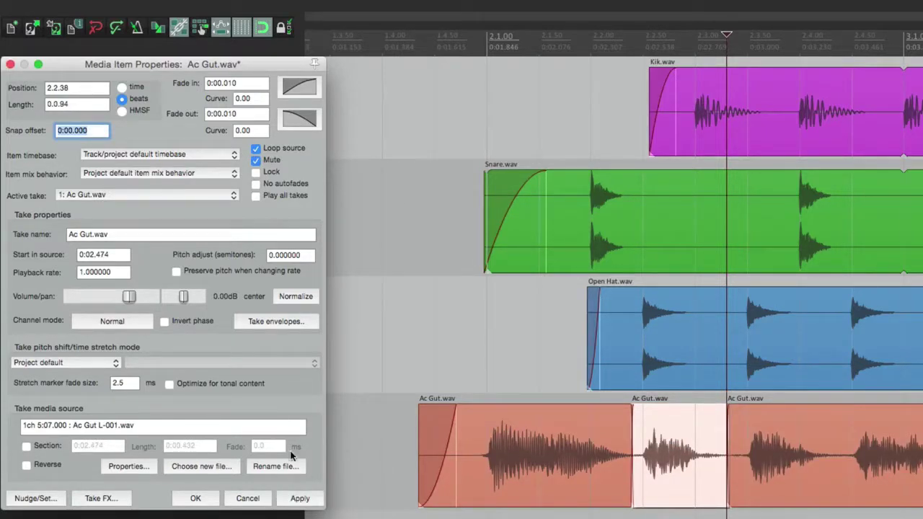
{"action": "left_click", "coordinate": [300, 498]}
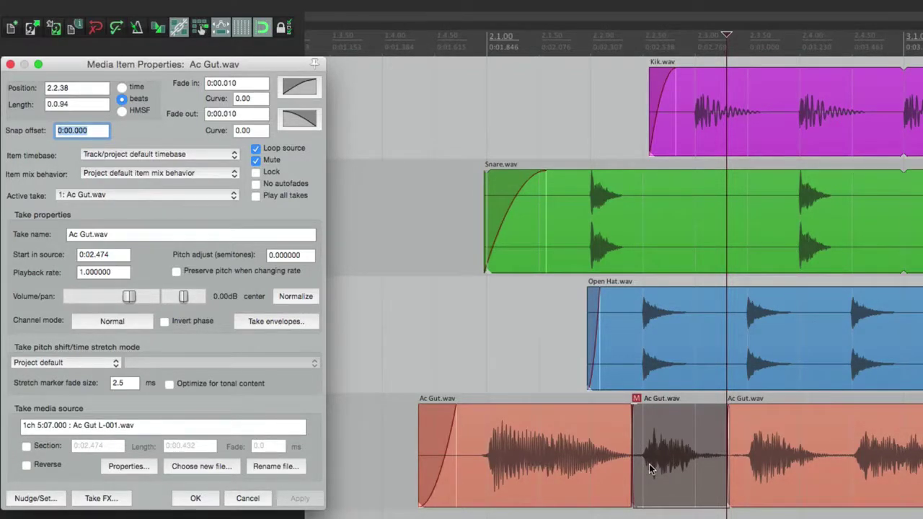
- Delete the muted middle Ac Gut.wav slice and undo the deletion
{"action": "left_click", "coordinate": [685, 443]}
{"action": "key", "text": "Delete"}
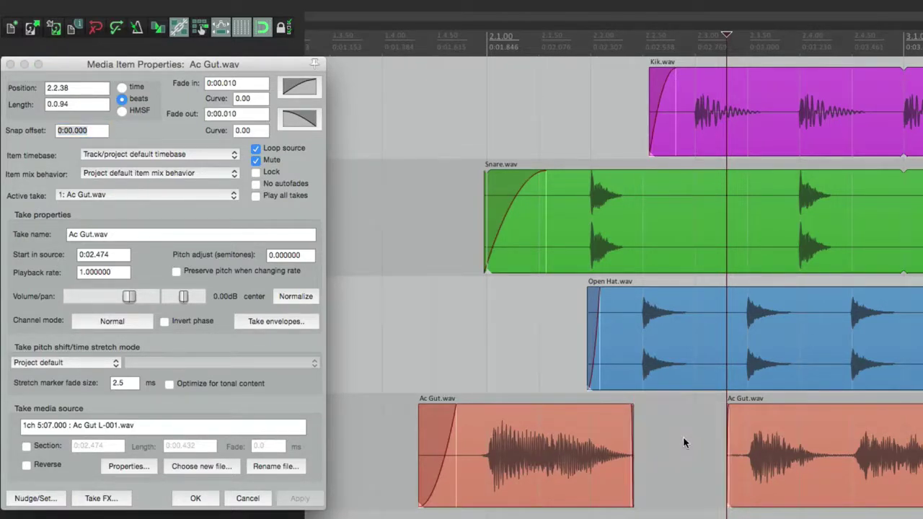
{"action": "key", "text": "super+z"}
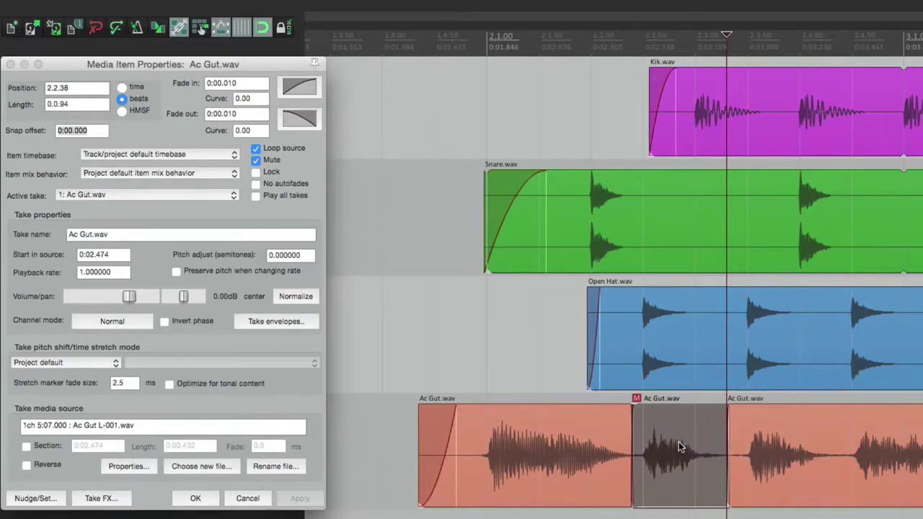
- Unmute the middle Ac Gut.wav slice directly in the arrangement, and toggle its mute on and off again
{"action": "left_click", "coordinate": [637, 399]}
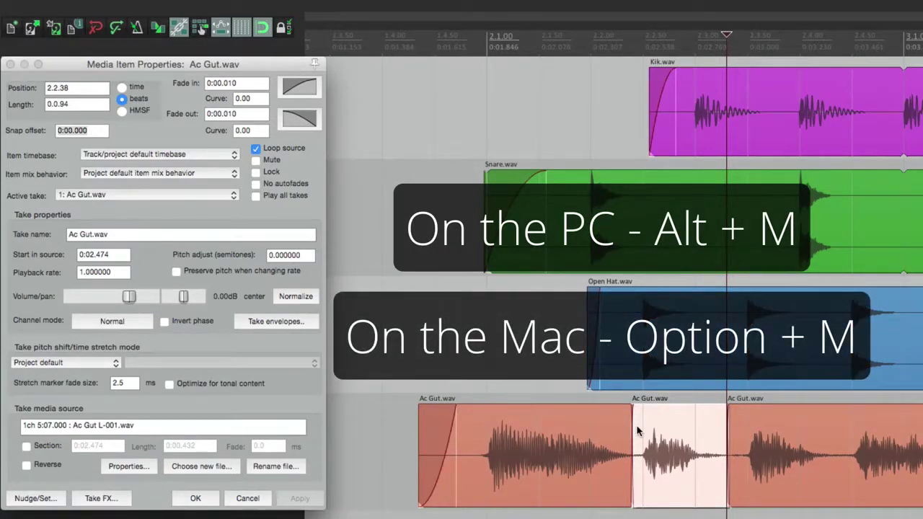
{"action": "key", "text": "alt+m"}
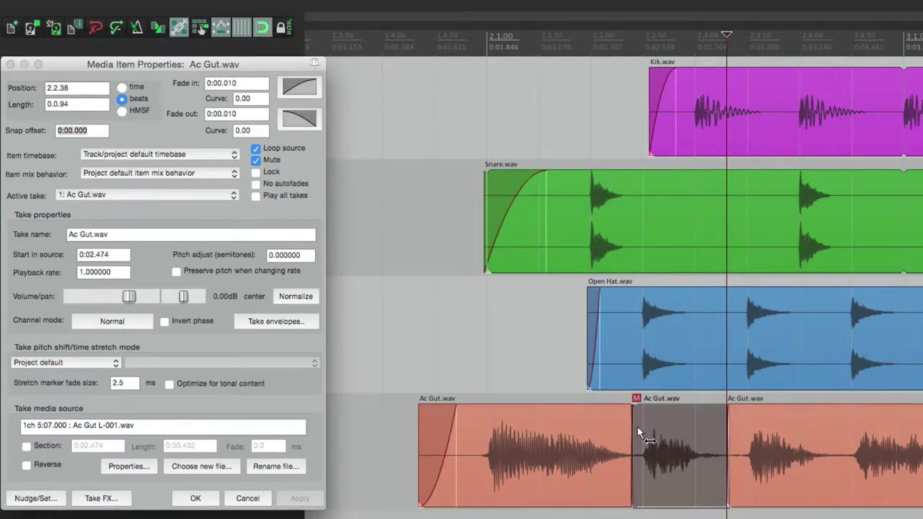
{"action": "key", "text": "alt+m"}
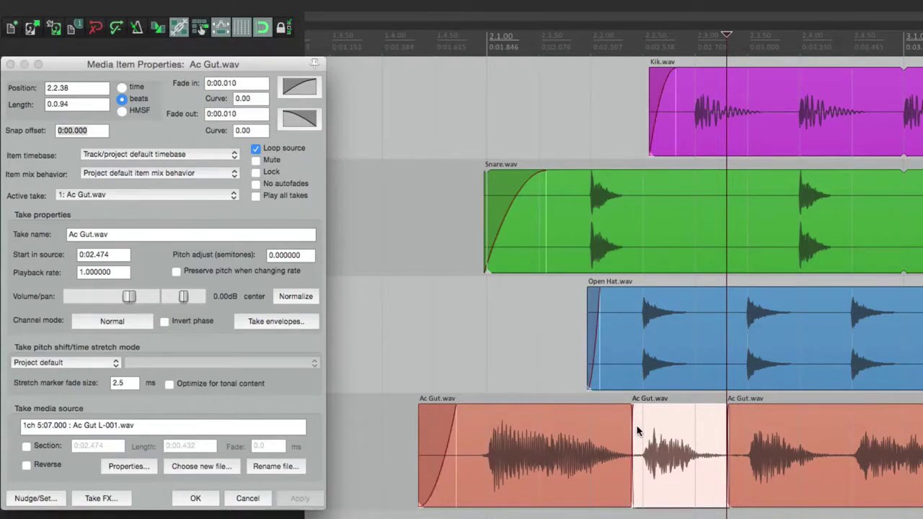
- Toggle mute on the Open Hat.wav item several times, and apply it unmuted through its item properties
{"action": "left_click", "coordinate": [657, 330]}
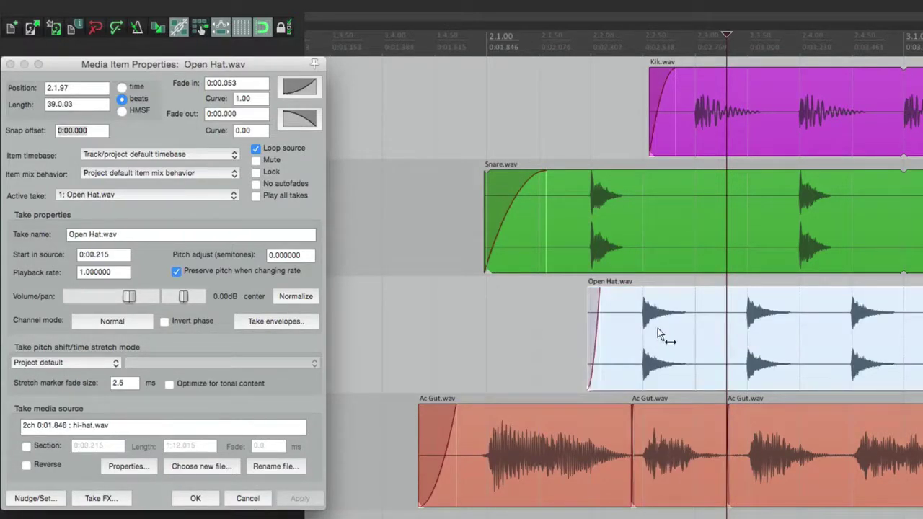
{"action": "key", "text": "ctrl+m"}
{"action": "key", "text": "ctrl+m"}
{"action": "key", "text": "ctrl+m"}
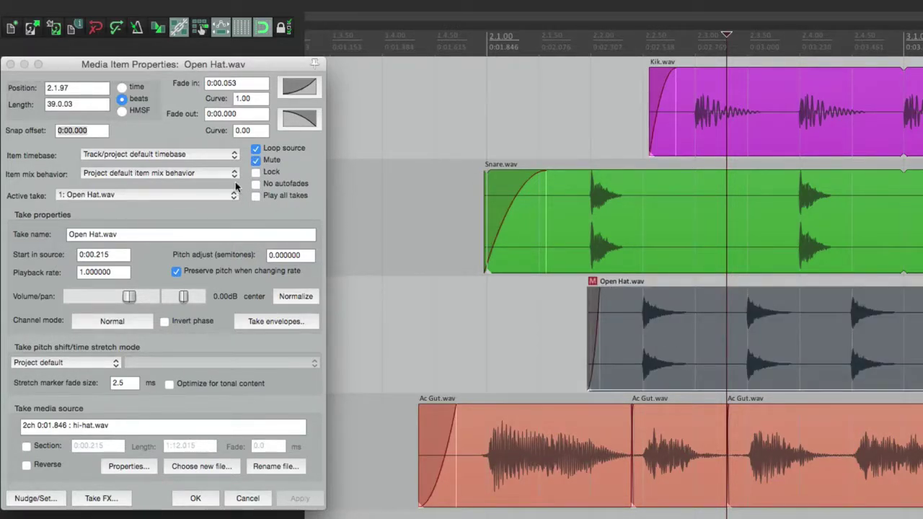
{"action": "left_click", "coordinate": [254, 161]}
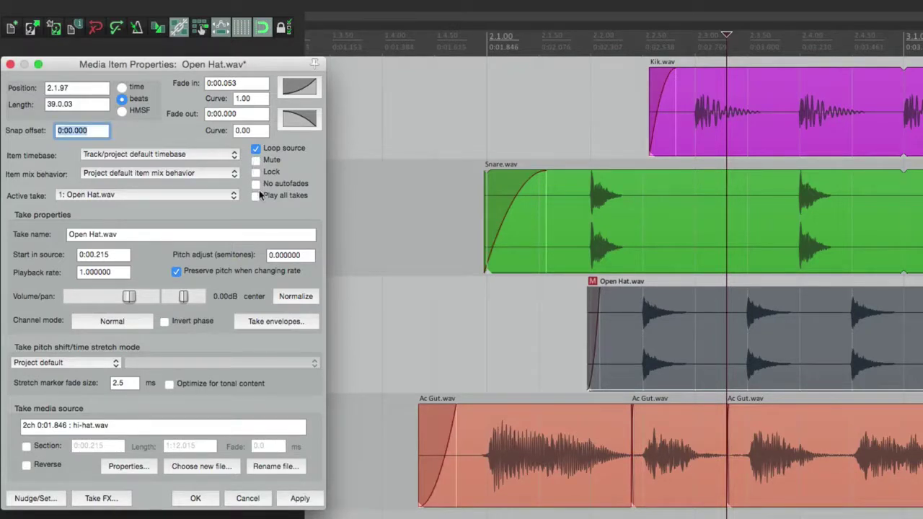
{"action": "left_click", "coordinate": [300, 498]}
{"action": "left_click", "coordinate": [403, 441]}
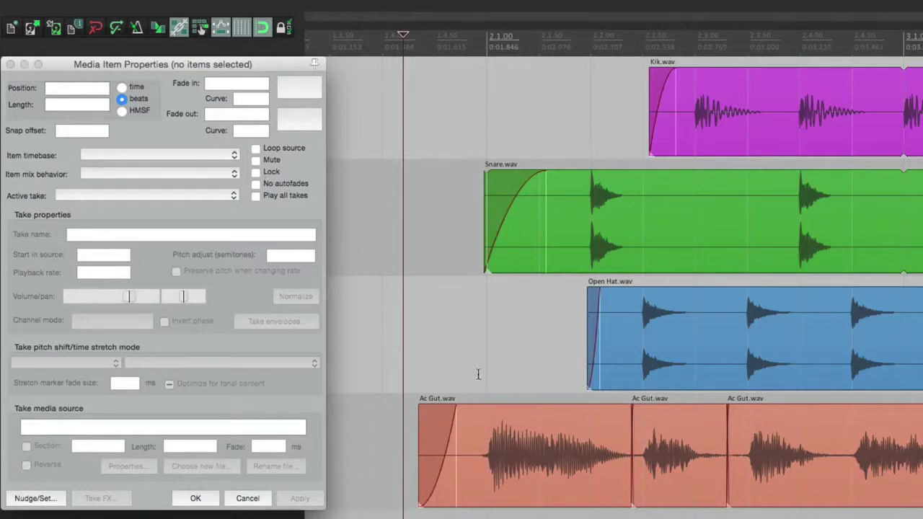
- Move the first Ac Gut.wav slice up onto the Open Hat.wav track and undo the move
{"action": "left_click", "coordinate": [518, 436]}
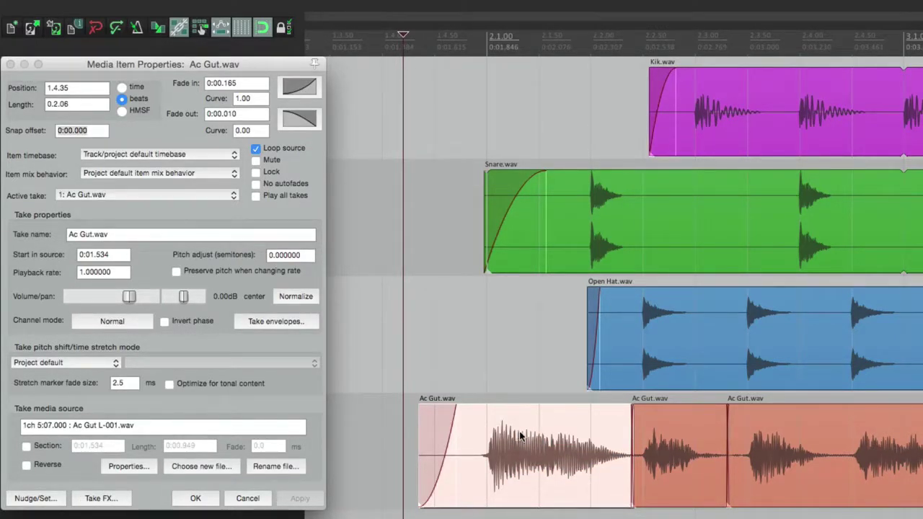
{"action": "left_click_drag", "start_coordinate": [517, 436], "coordinate": [508, 349]}
{"action": "key", "text": "ctrl+z"}
- Lock all three Ac Gut.wav slices through their item properties, and try to move the first one vertically and horizontally
{"action": "left_click", "coordinate": [798, 428], "text": "shift"}
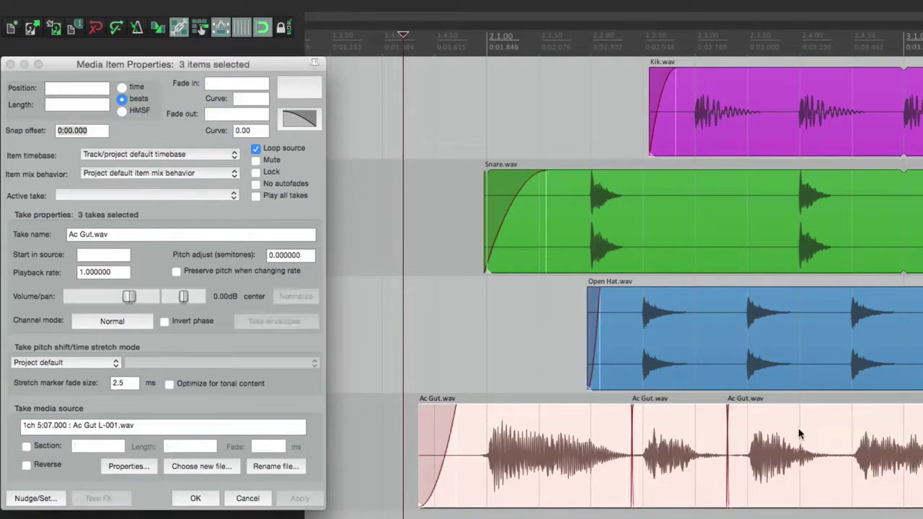
{"action": "left_click", "coordinate": [256, 172]}
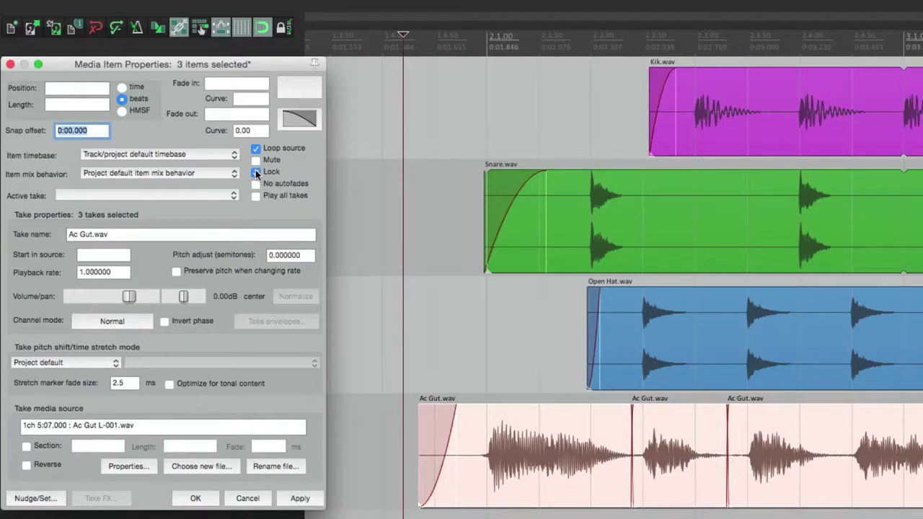
{"action": "left_click", "coordinate": [318, 499]}
{"action": "left_click", "coordinate": [395, 442]}
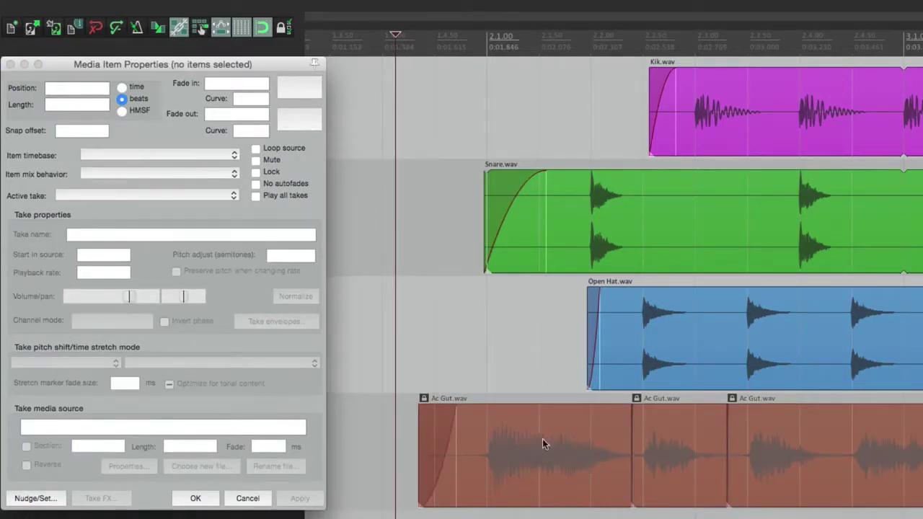
{"action": "left_click_drag", "start_coordinate": [545, 439], "coordinate": [553, 378]}
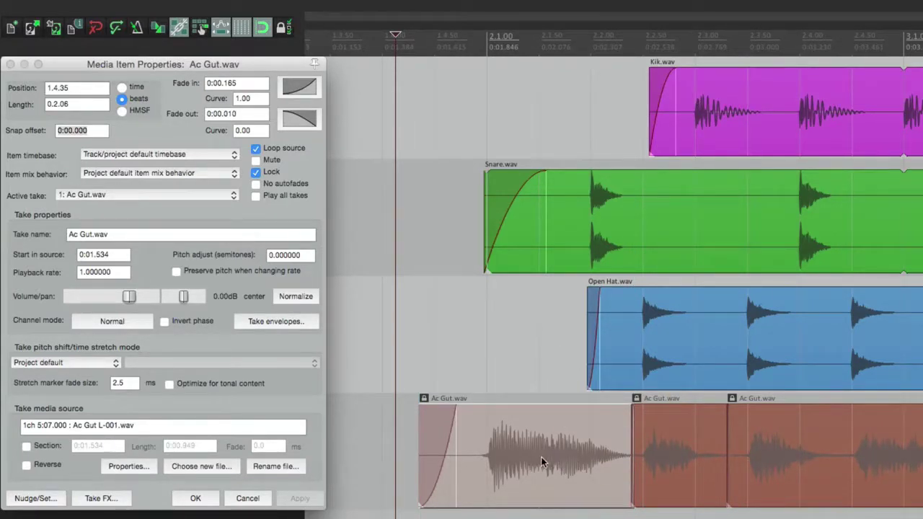
{"action": "left_click_drag", "start_coordinate": [547, 458], "coordinate": [531, 457]}
- Enable locking in the Lock Settings, trying Items (full) on and off and leaving only Items (prevent left/right movement) selected
{"action": "right_click", "coordinate": [283, 29]}
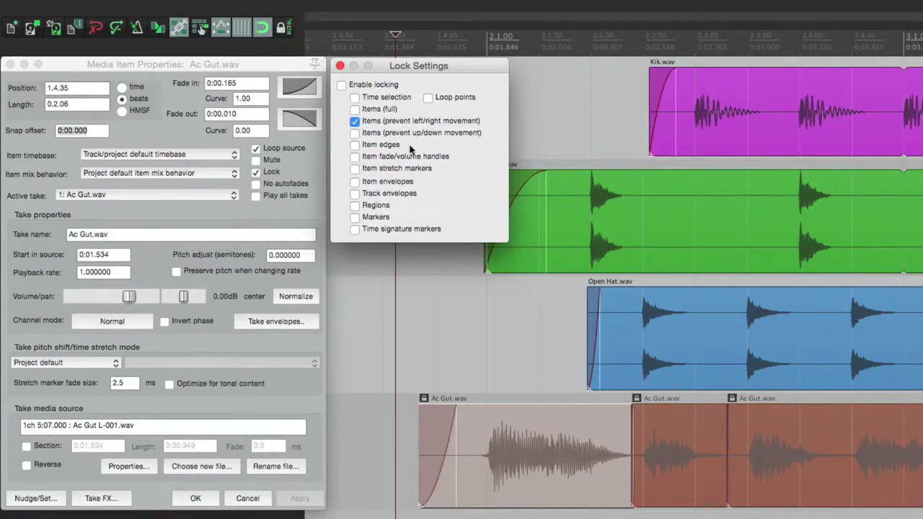
{"action": "left_click", "coordinate": [343, 86]}
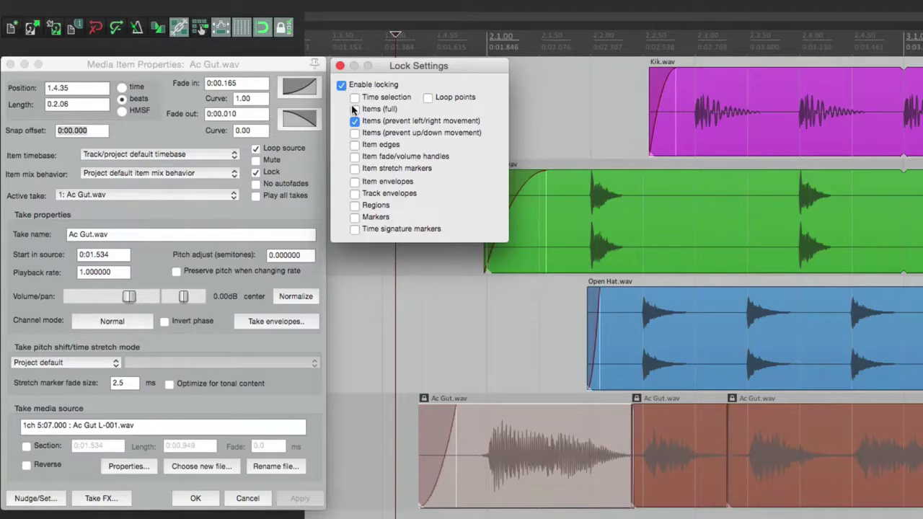
{"action": "left_click", "coordinate": [354, 108]}
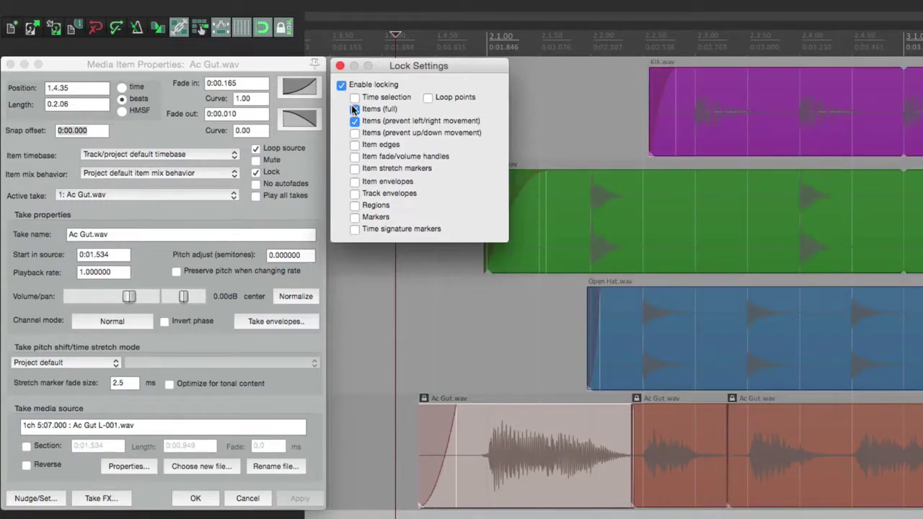
{"action": "left_click", "coordinate": [354, 109]}
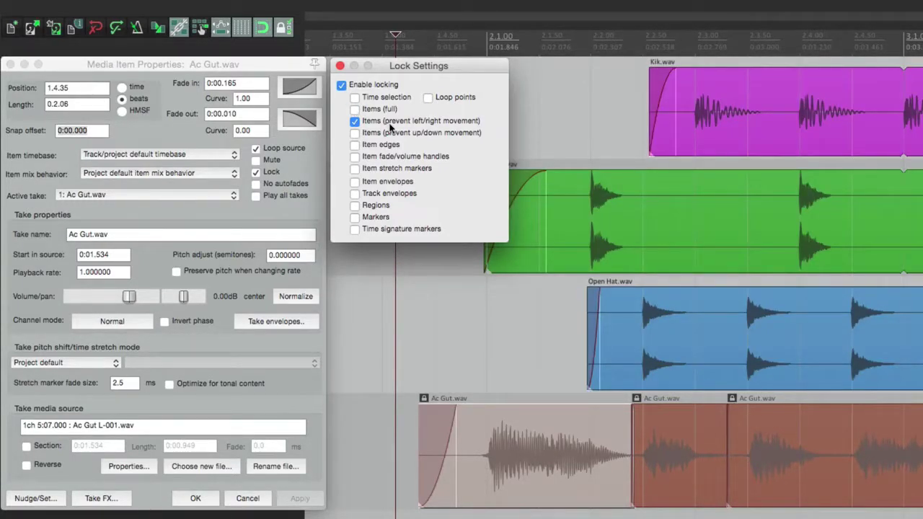
- Try to move the Snare.wav item sideways and downward with project locking on, then close the Lock Settings and disable locking
{"action": "left_click_drag", "start_coordinate": [644, 183], "coordinate": [625, 206]}
{"action": "right_click", "coordinate": [281, 27]}
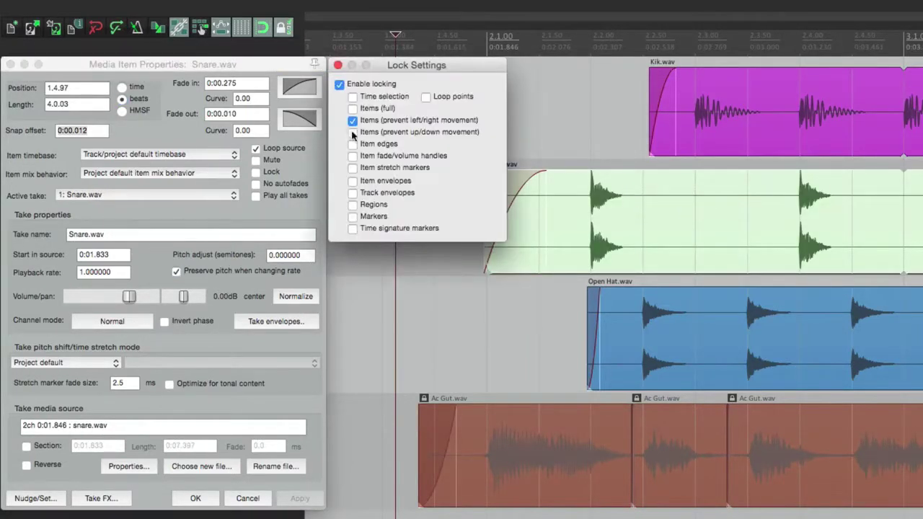
{"action": "left_click", "coordinate": [338, 65]}
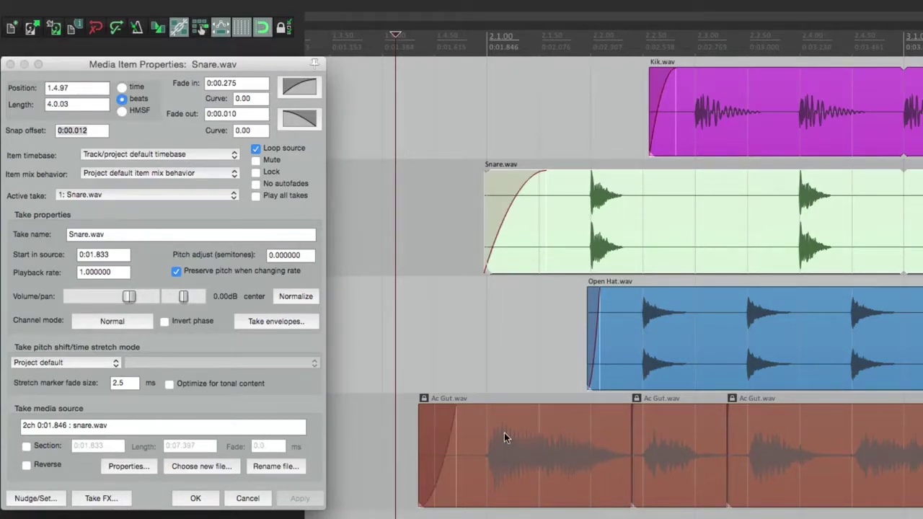
- Test moving the locked Ac Gut.wav slice and the unlocked Open Hat.wav item, and unlock all three Ac Gut.wav slices
{"action": "left_click_drag", "start_coordinate": [501, 439], "coordinate": [496, 413]}
{"action": "mouse_move", "coordinate": [656, 345]}
{"action": "left_mouse_down"}
{"action": "mouse_move", "coordinate": [668, 348]}
{"action": "mouse_move", "coordinate": [646, 349]}
{"action": "left_mouse_up"}
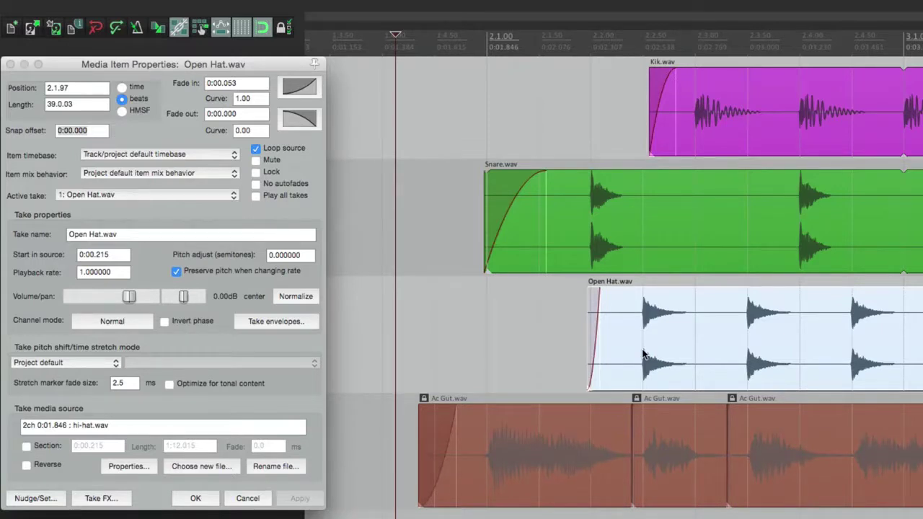
{"action": "left_click", "coordinate": [424, 426]}
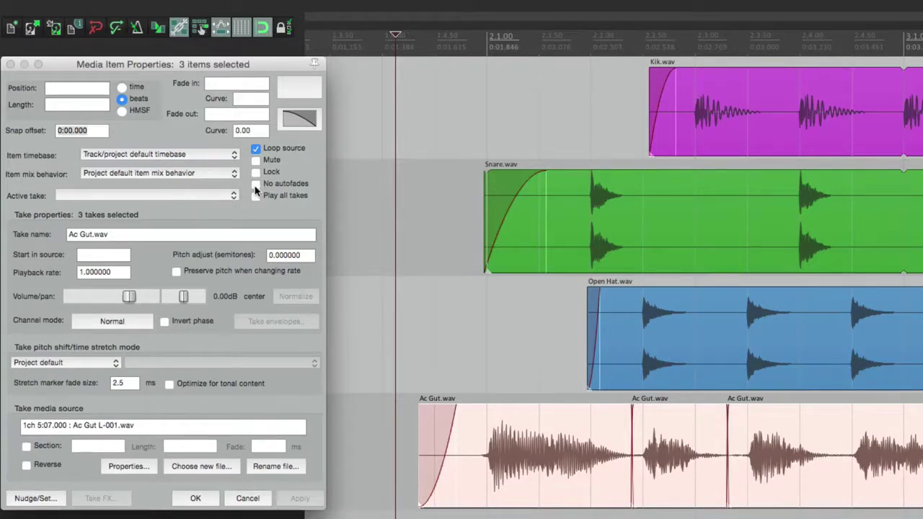
- Enable auto-crossfade and move the first Ac Gut.wav slice away from its neighbour and back towards it, ending at about 1.4.06
{"action": "left_click", "coordinate": [159, 30]}
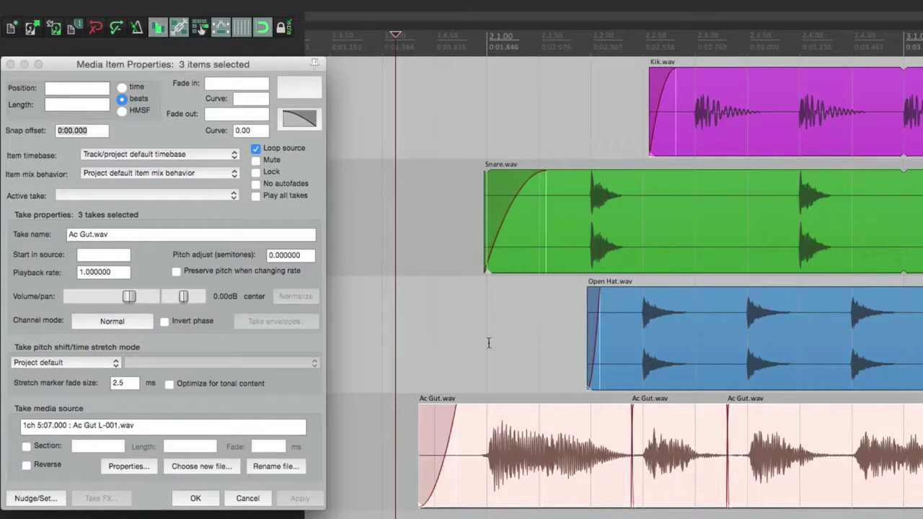
{"action": "left_click", "coordinate": [405, 452]}
{"action": "left_click_drag", "start_coordinate": [571, 486], "coordinate": [533, 486]}
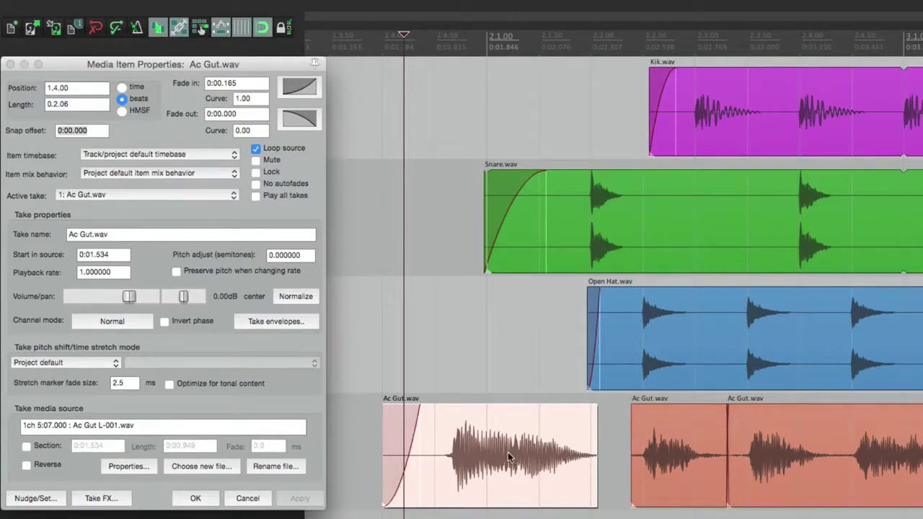
{"action": "left_click_drag", "start_coordinate": [503, 450], "coordinate": [521, 462]}
{"action": "left_click_drag", "start_coordinate": [506, 443], "coordinate": [529, 457]}
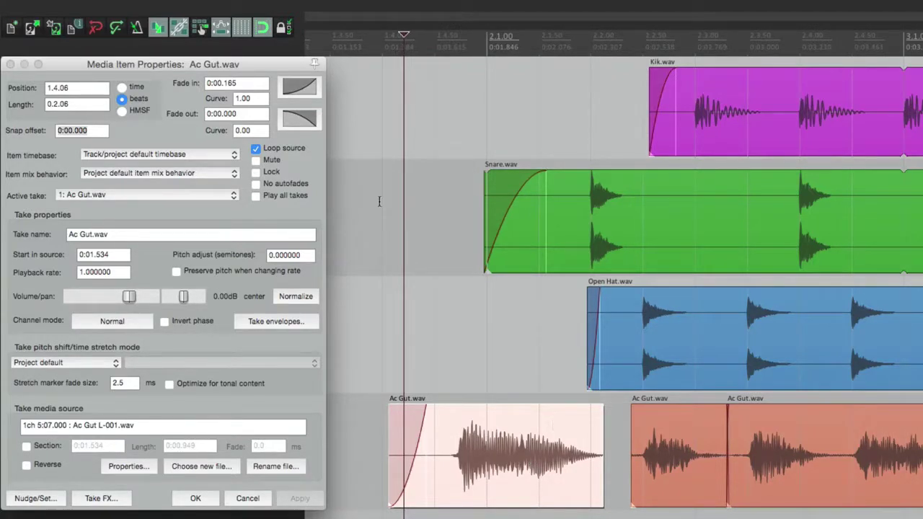
- Apply No autofades to the first Ac Gut.wav slice and test moving it towards the second slice, ending at about 1.4.12
{"action": "left_click", "coordinate": [256, 189]}
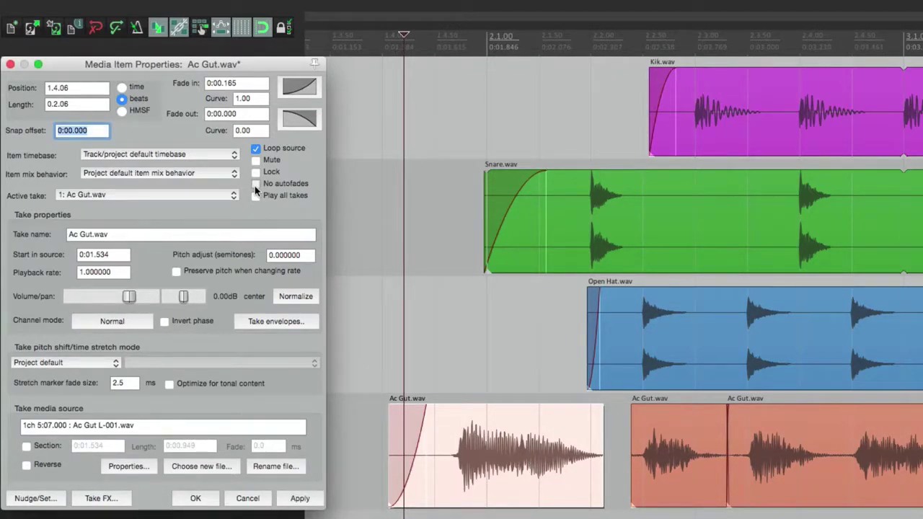
{"action": "left_click", "coordinate": [256, 184]}
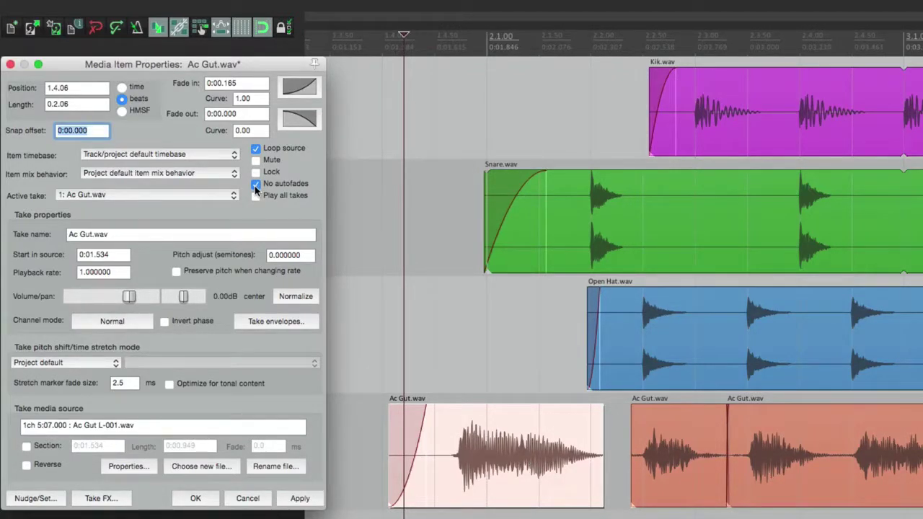
{"action": "left_click", "coordinate": [299, 498]}
{"action": "left_click_drag", "start_coordinate": [482, 438], "coordinate": [498, 462]}
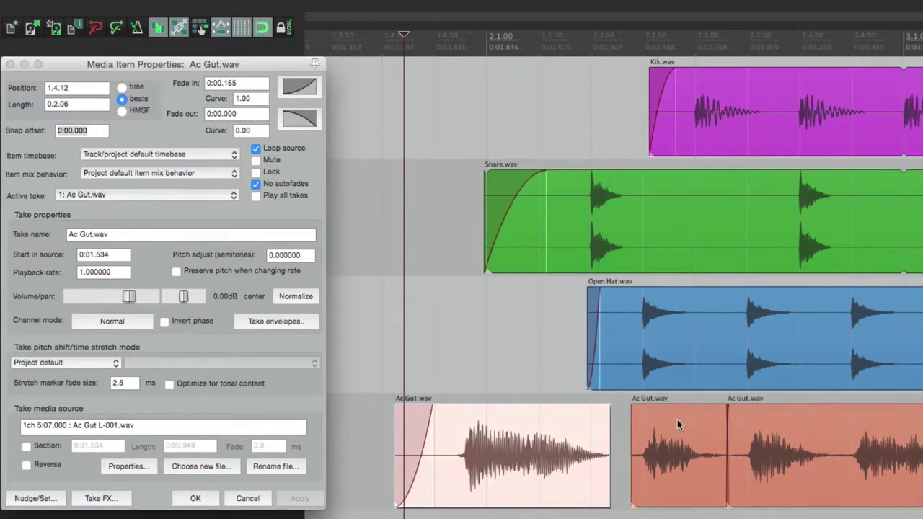
- Overlap the second Ac Gut.wav slice with the third, then undo the edits back to the unsplit Ac Gut.wav item
{"action": "left_click_drag", "start_coordinate": [677, 419], "coordinate": [697, 432]}
{"action": "mouse_move", "coordinate": [729, 447]}
{"action": "left_mouse_down"}
{"action": "mouse_move", "coordinate": [713, 447]}
{"action": "mouse_move", "coordinate": [720, 447]}
{"action": "left_mouse_up"}
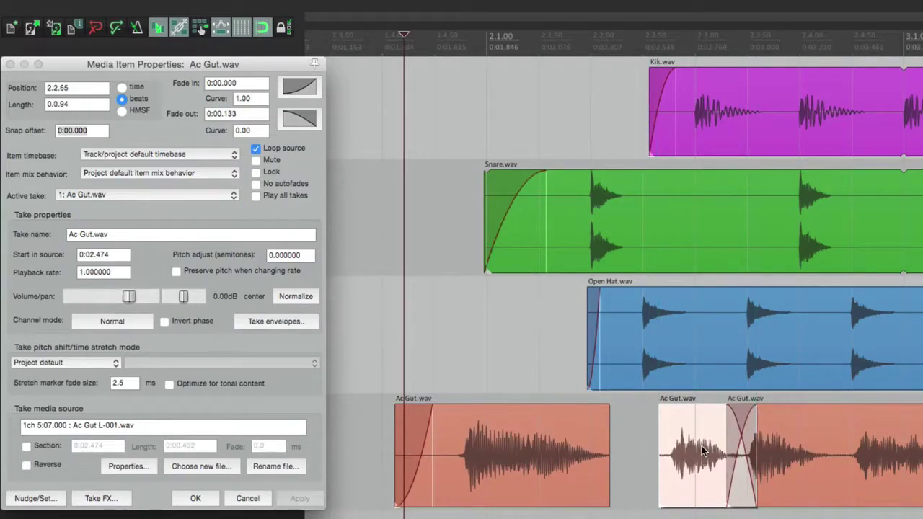
{"action": "key", "text": "super+z"}
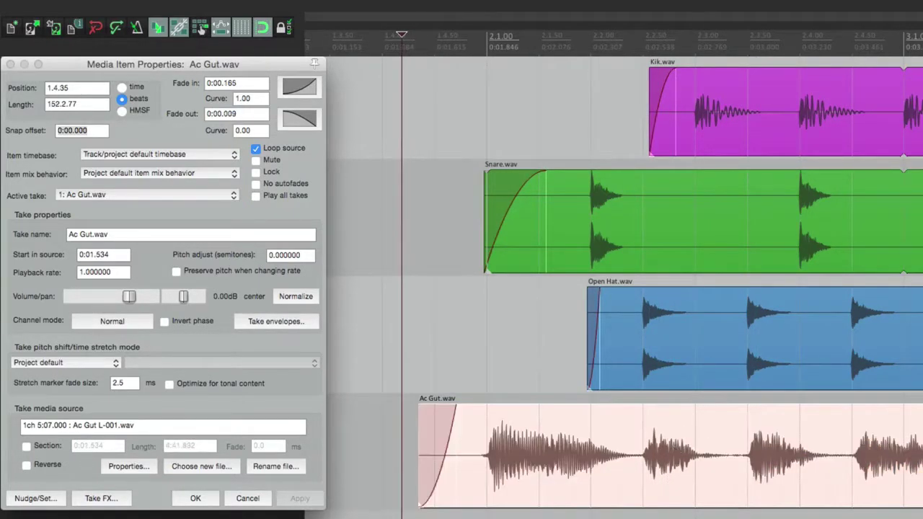
- Examine the Active take choices of the Ac Gut.wav item, keeping take 1 selected
{"action": "left_click", "coordinate": [166, 196]}
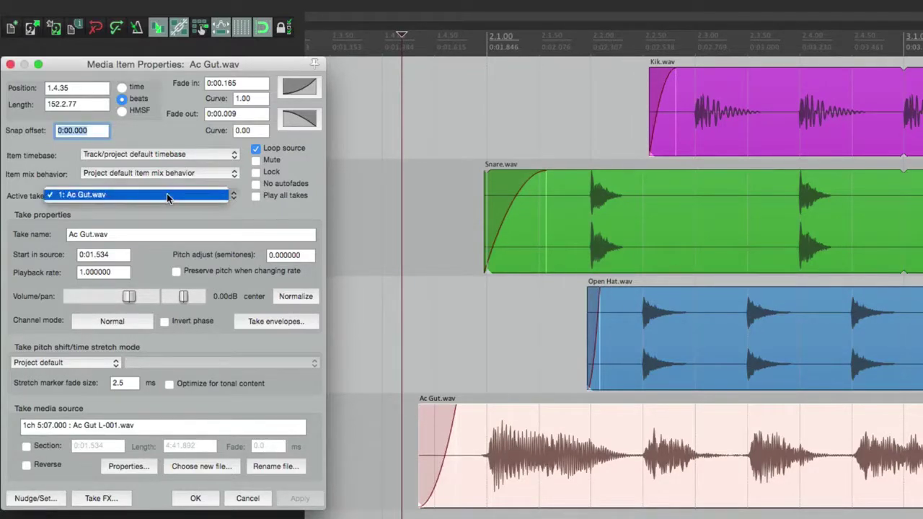
{"action": "left_click", "coordinate": [167, 193]}
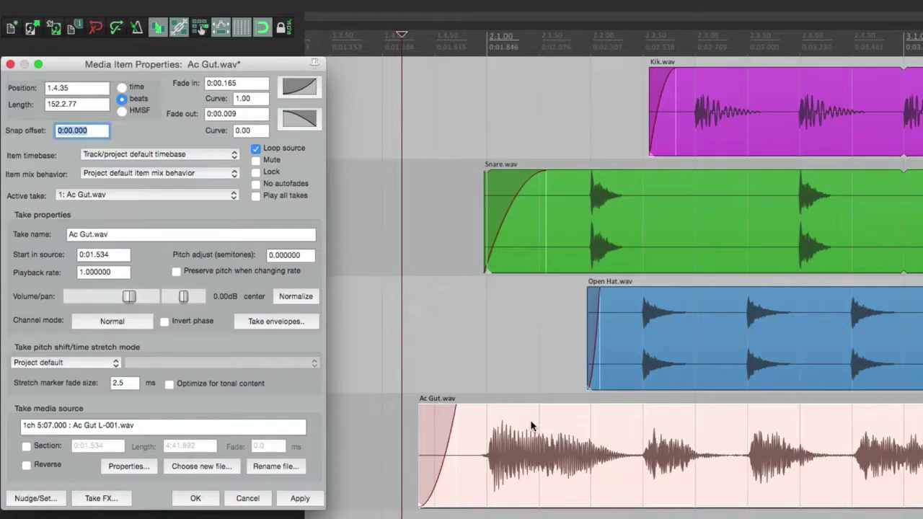
{"action": "left_click", "coordinate": [166, 194]}
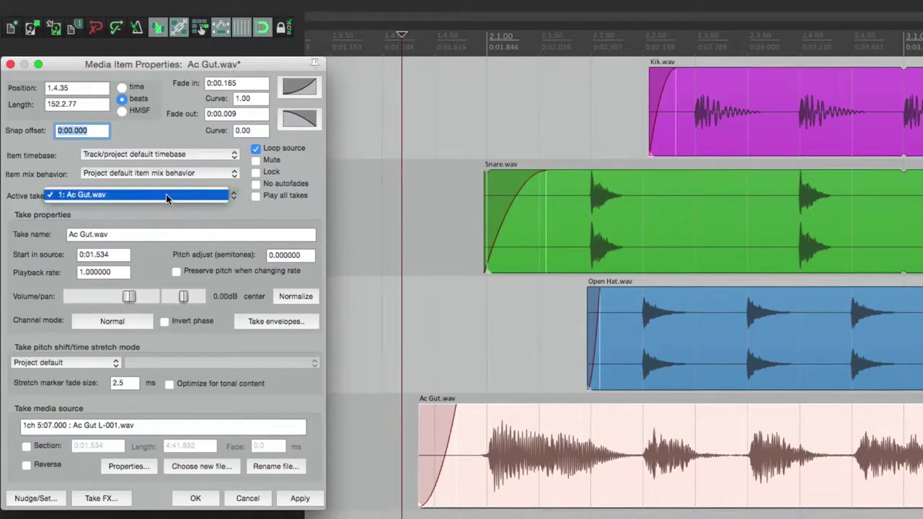
{"action": "left_click", "coordinate": [166, 194]}
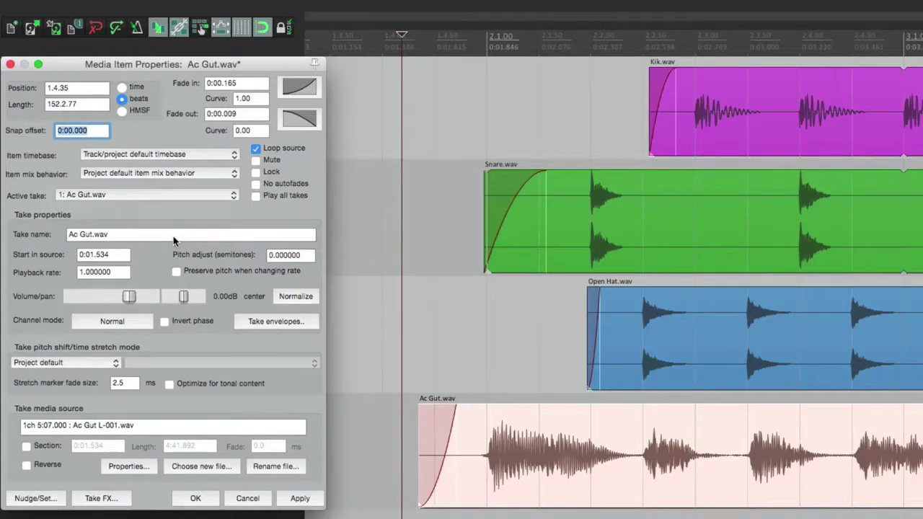
- Rename the take to "Keeper Ac Gut.wav" in the item properties and apply the name
{"action": "left_click", "coordinate": [70, 234]}
{"action": "type", "text": "Keep"}
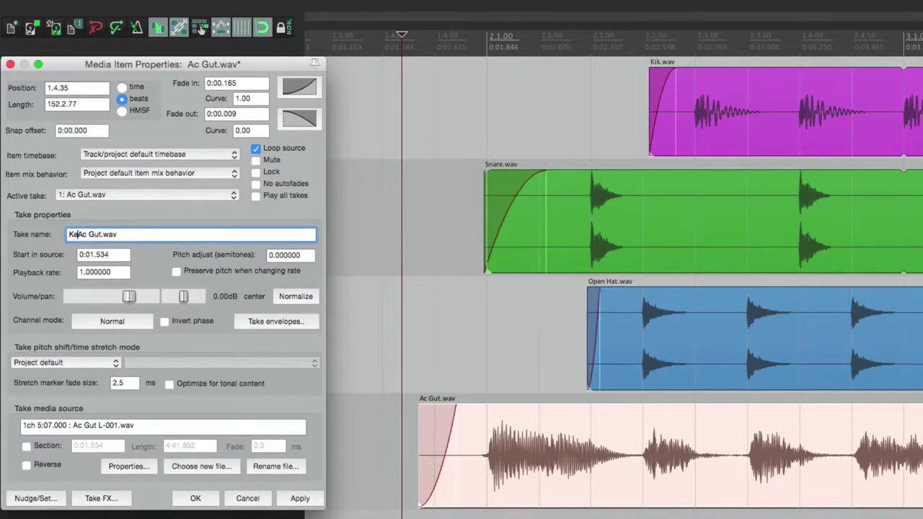
{"action": "type", "text": "er"}
{"action": "left_click", "coordinate": [298, 500]}
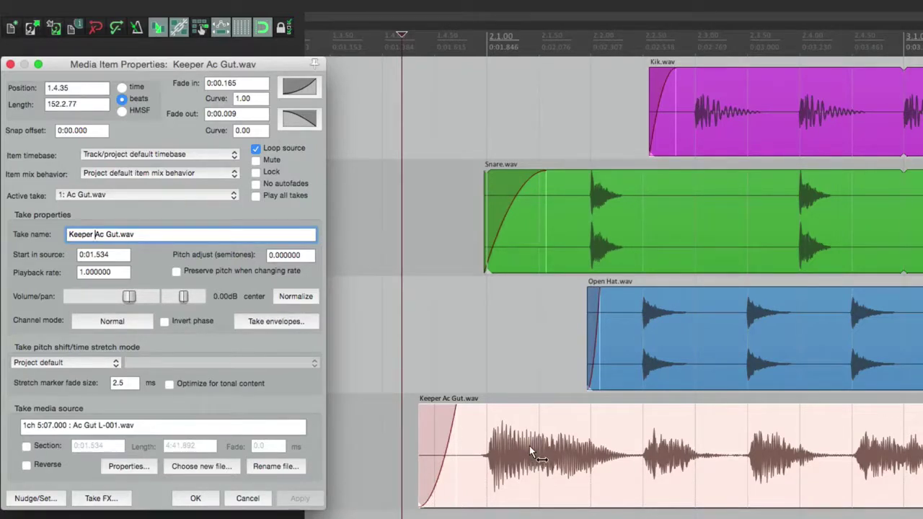
- Slip the Keeper Ac Gut.wav audio slightly later within its item, then apply a Start in source of 0
{"action": "left_click_drag", "start_coordinate": [529, 446], "coordinate": [537, 450]}
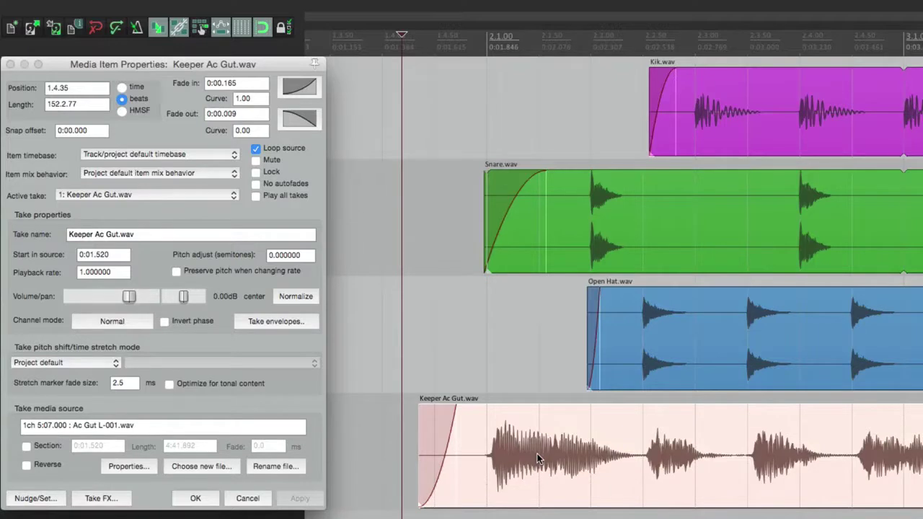
{"action": "left_click", "coordinate": [120, 256]}
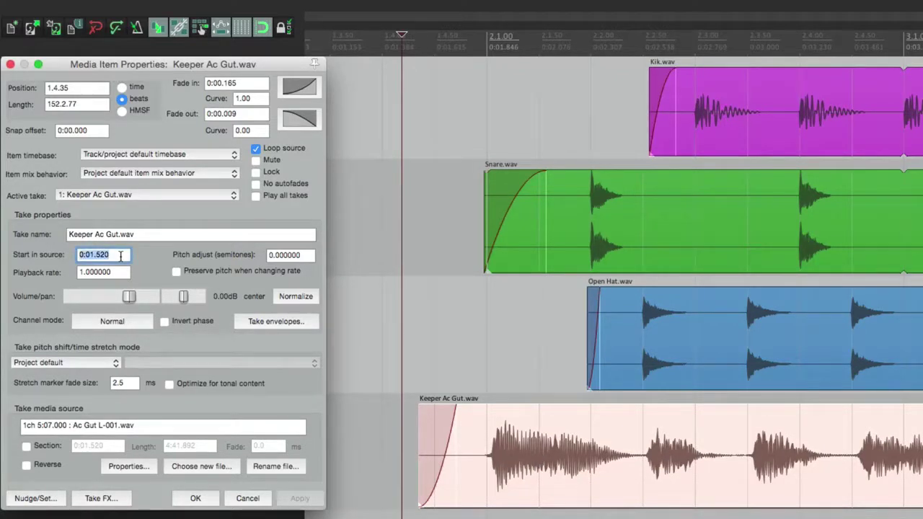
{"action": "type", "text": "0"}
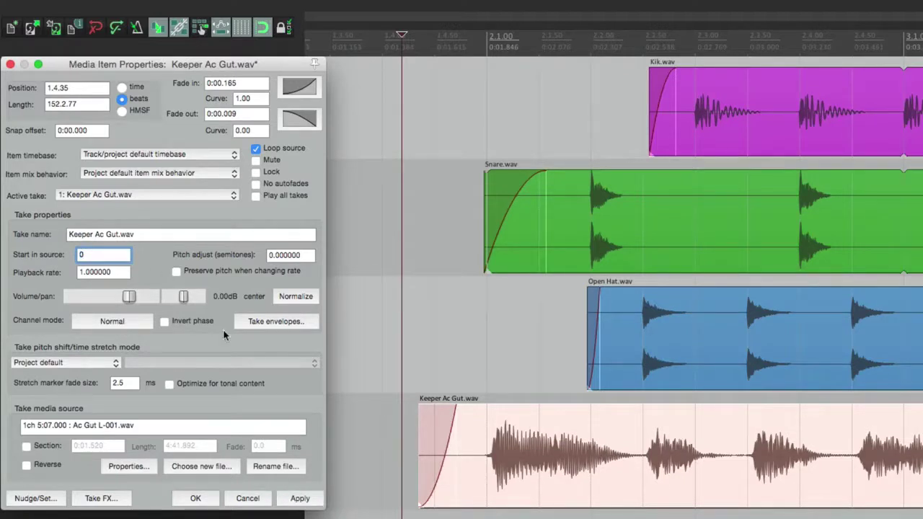
{"action": "left_click", "coordinate": [299, 498]}
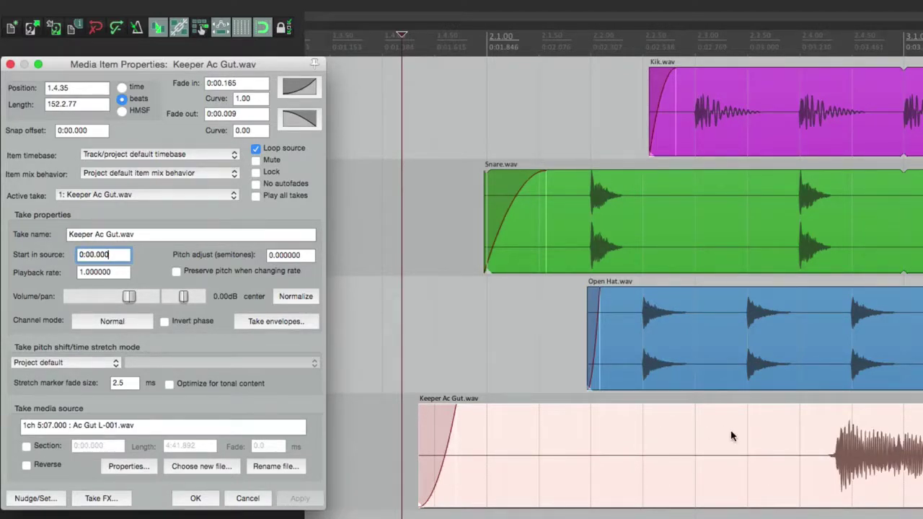
- Slip the Keeper Ac Gut.wav audio earlier within its item, then set its Start in source to 1.52 seconds
{"action": "left_click_drag", "start_coordinate": [835, 463], "coordinate": [598, 471]}
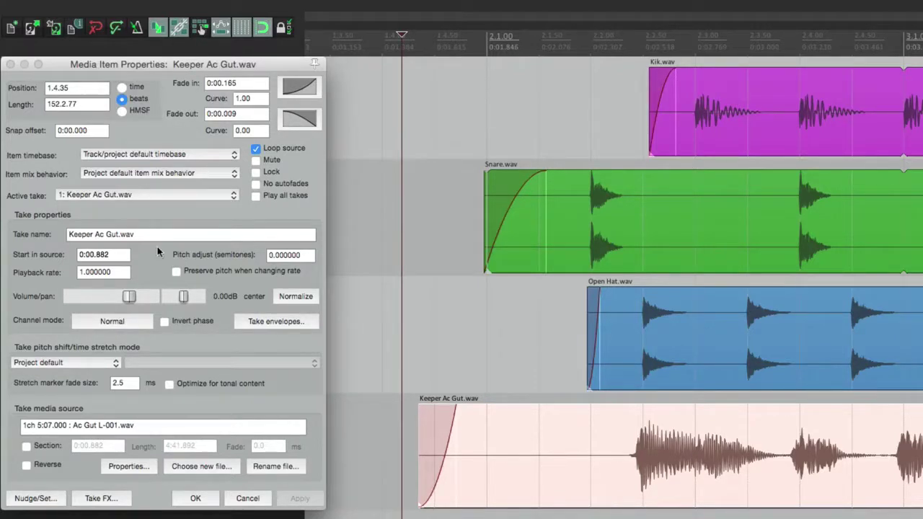
{"action": "double_click", "coordinate": [121, 255]}
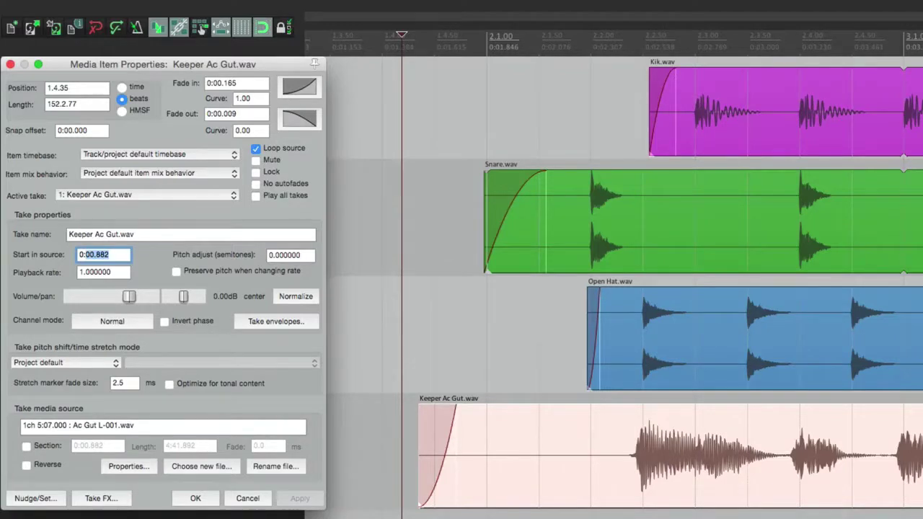
{"action": "type", "text": "1.52"}
{"action": "key", "text": "Return"}
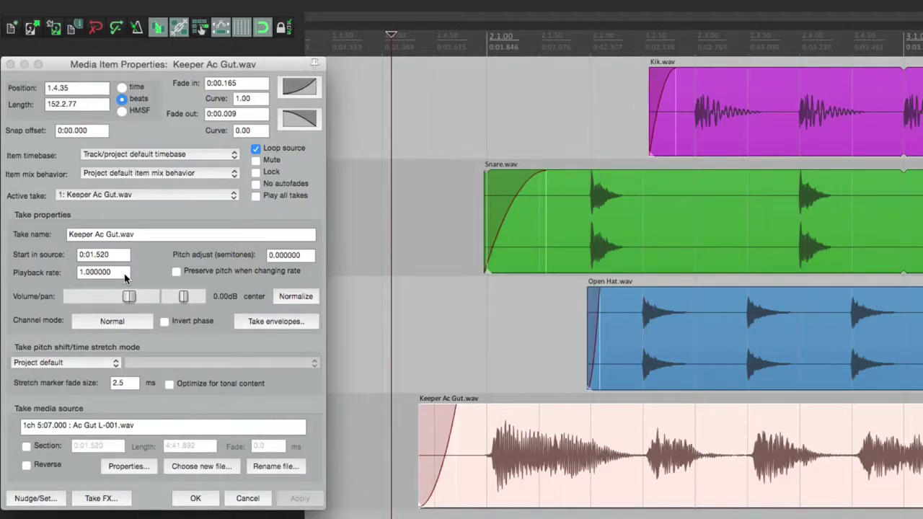
- Apply a playback rate of 1.5 to the Keeper Ac Gut.wav take and play it from just before the item
{"action": "left_click", "coordinate": [116, 275]}
{"action": "type", "text": "1.5"}
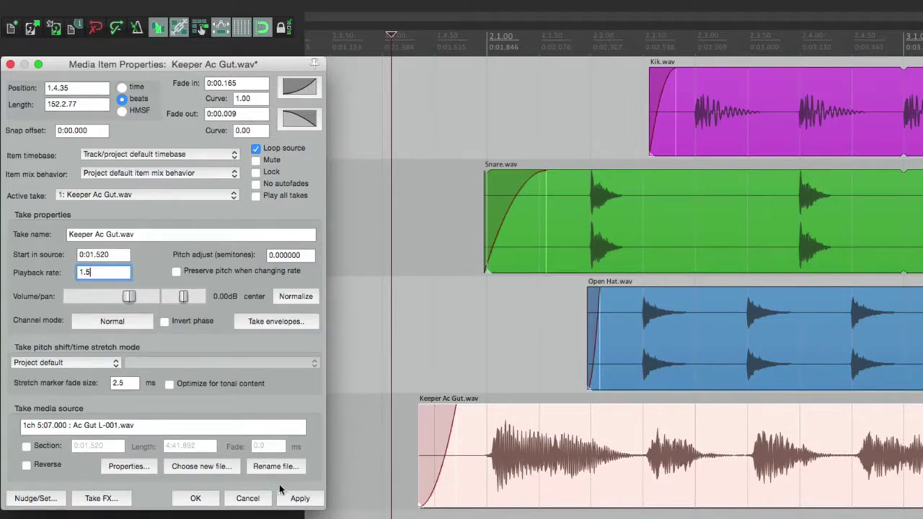
{"action": "left_click", "coordinate": [300, 498]}
{"action": "left_click", "coordinate": [409, 451]}
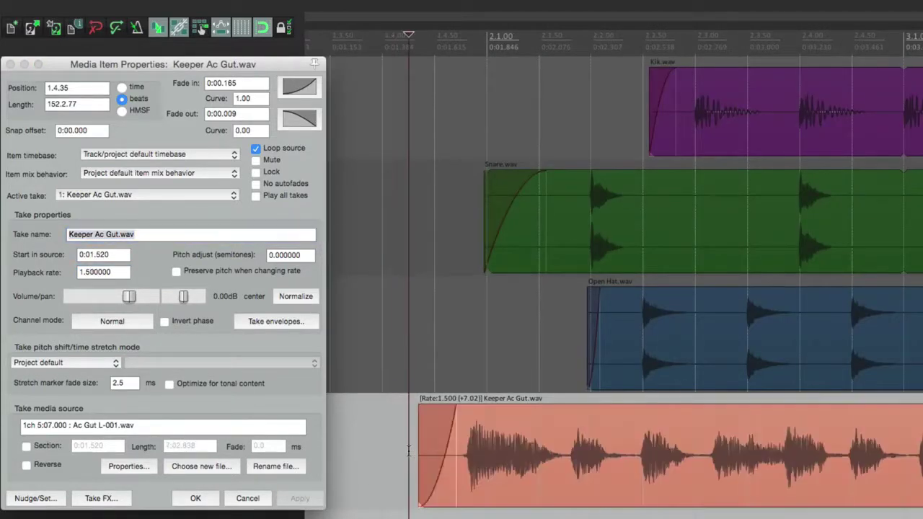
{"action": "key", "text": "space"}
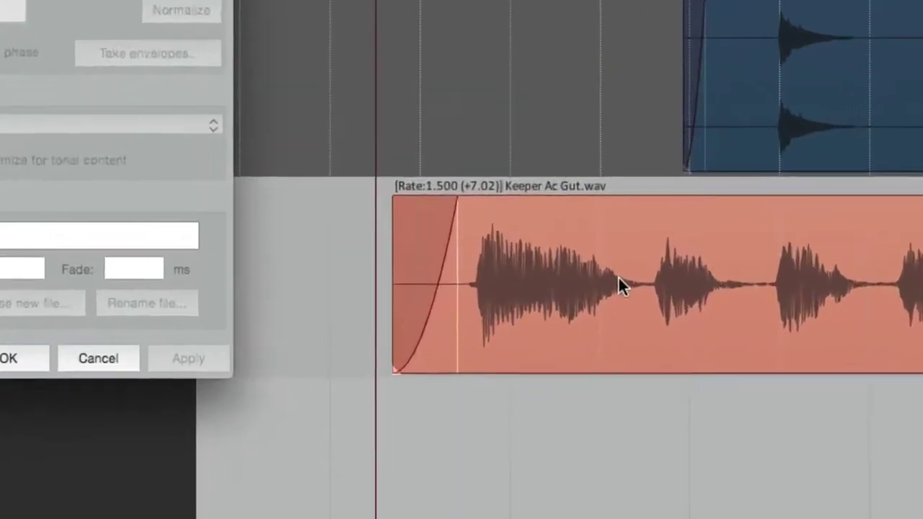
- Apply Preserve pitch when changing rate to the Keeper Ac Gut.wav take and play it from just before the item
{"action": "left_click", "coordinate": [550, 452]}
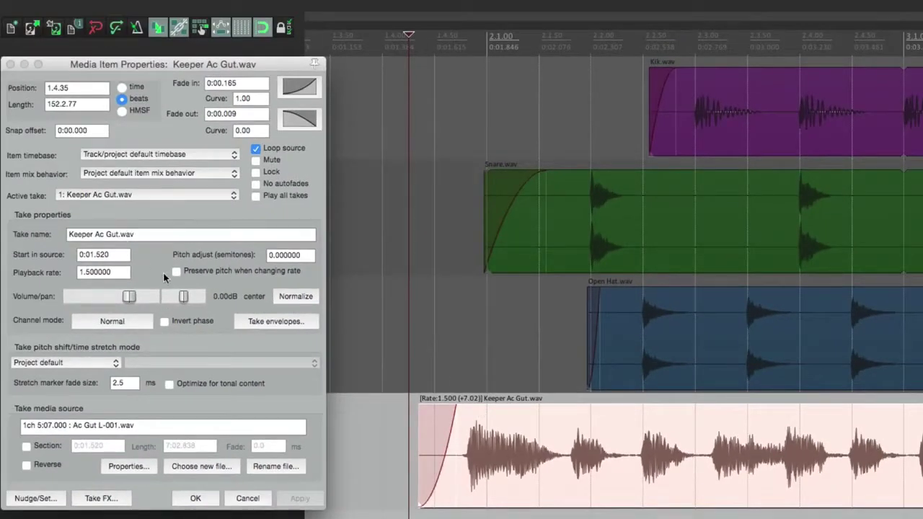
{"action": "left_click", "coordinate": [176, 273]}
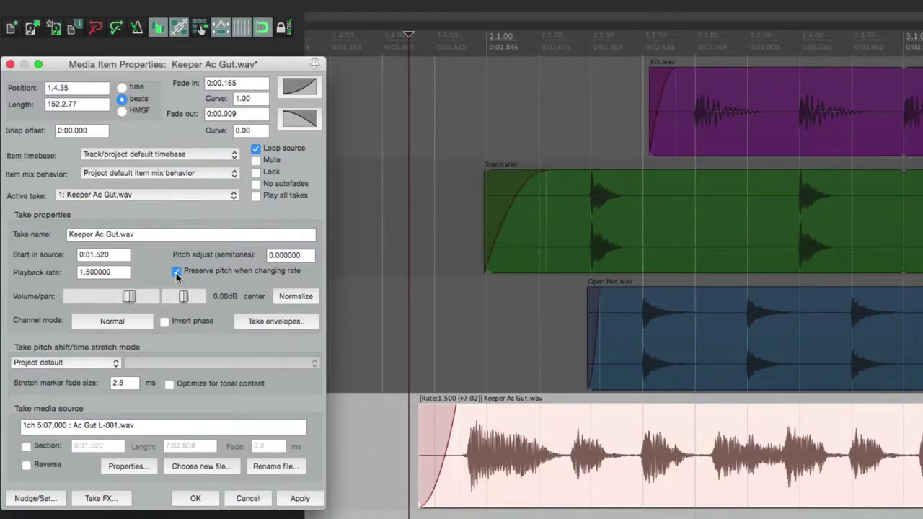
{"action": "left_click", "coordinate": [299, 499]}
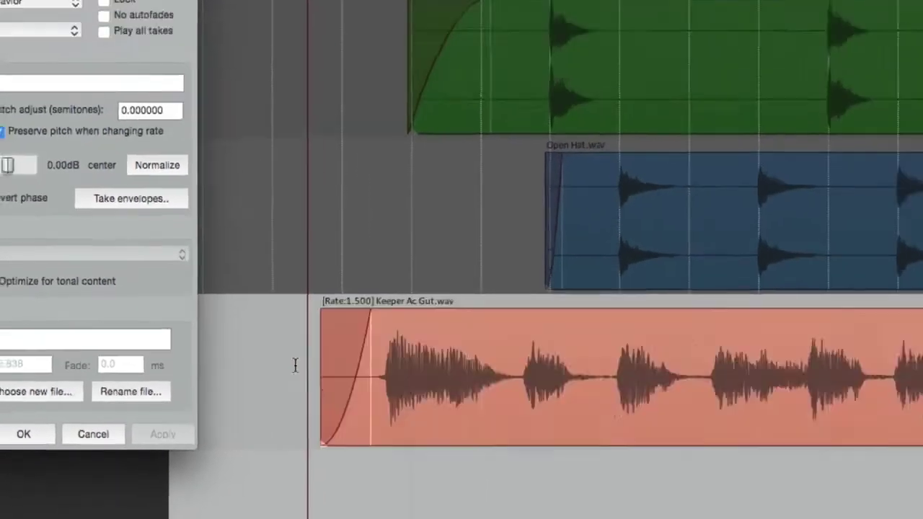
{"action": "left_click", "coordinate": [361, 278]}
{"action": "key", "text": "space"}
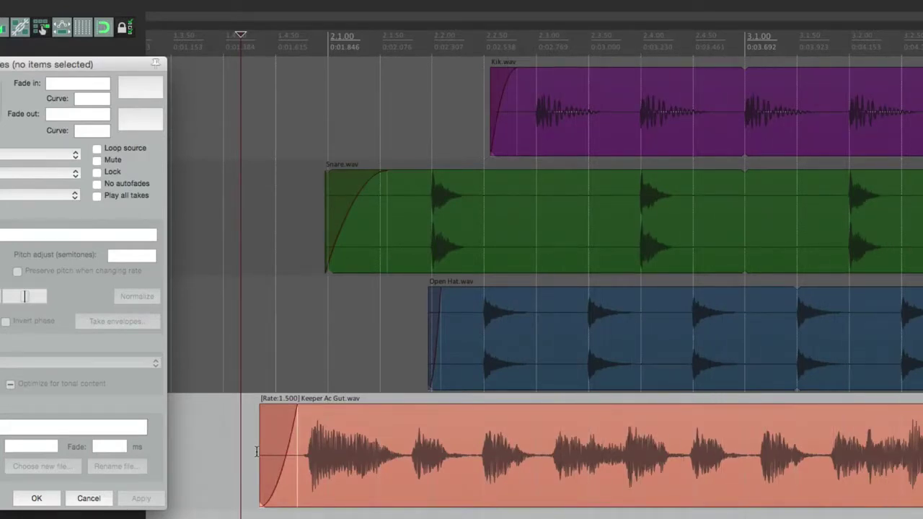
- Apply a playback rate of .75 to the Keeper Ac Gut.wav take and play the slowed audio
{"action": "left_click", "coordinate": [356, 443]}
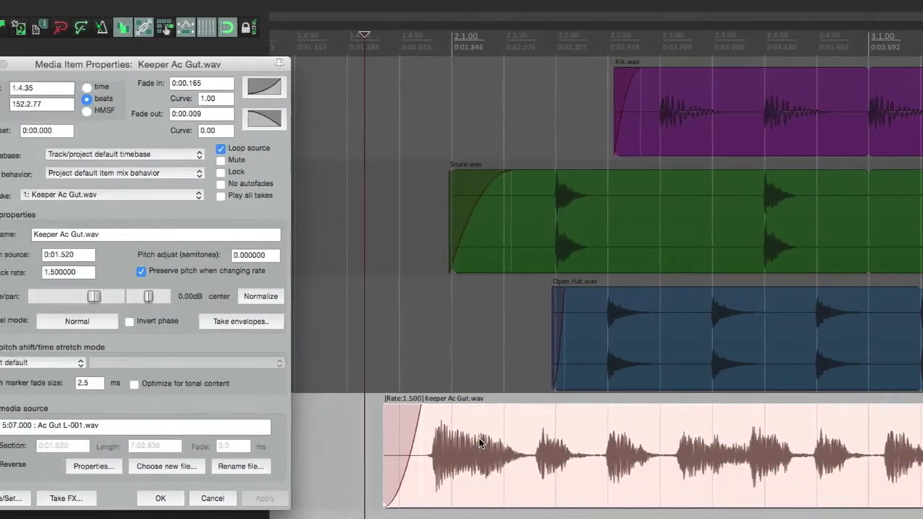
{"action": "double_click", "coordinate": [121, 279]}
{"action": "type", "text": ".75"}
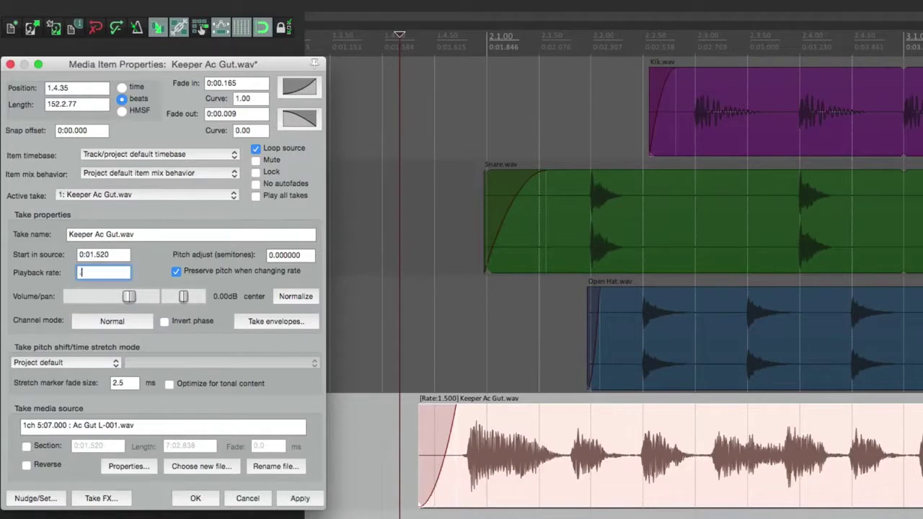
{"action": "left_click", "coordinate": [300, 499]}
{"action": "key", "text": "space"}
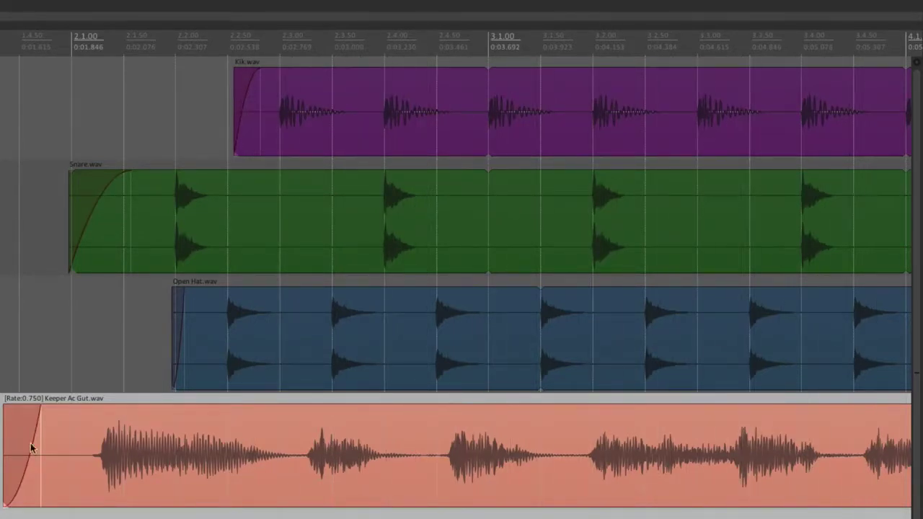
- Turn off Preserve pitch when changing rate for the Keeper Ac Gut.wav take, apply it, and play the slowed audio
{"action": "left_click", "coordinate": [105, 426]}
{"action": "double_click", "coordinate": [105, 426]}
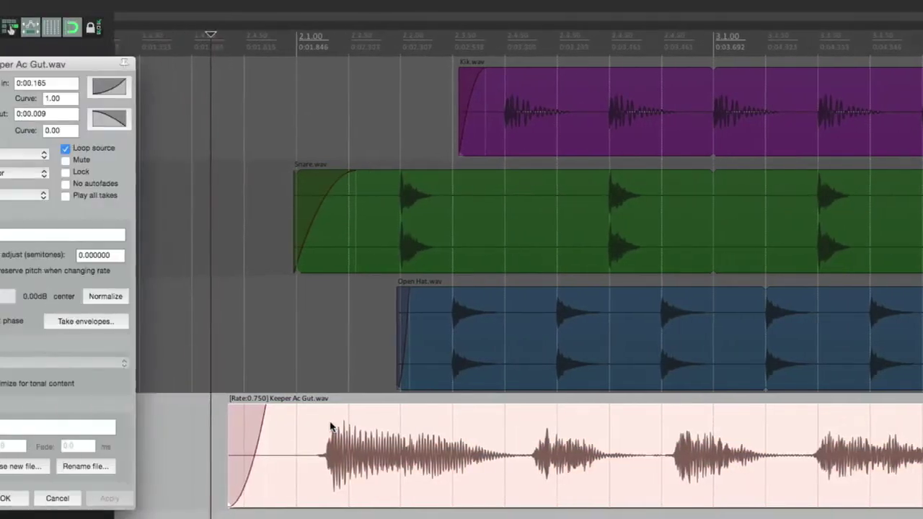
{"action": "left_click", "coordinate": [176, 271]}
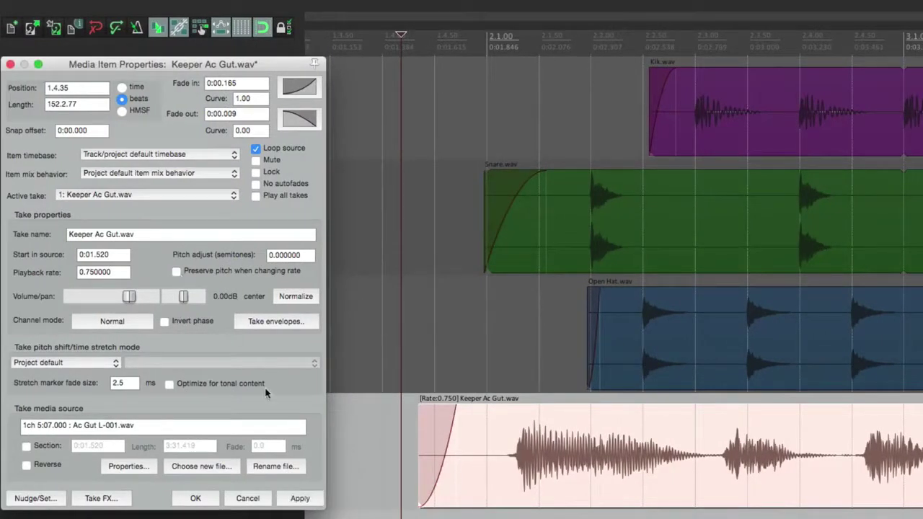
{"action": "left_click", "coordinate": [313, 497]}
{"action": "key", "text": "space"}
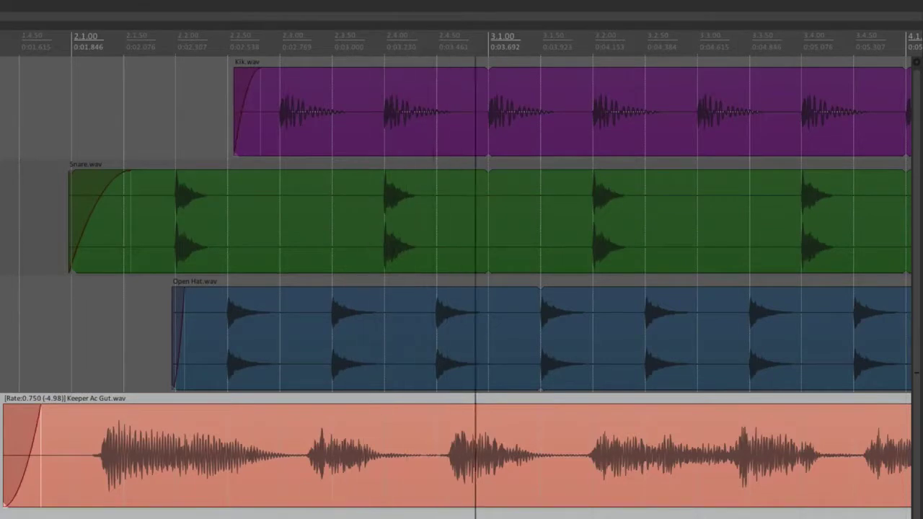
- Turn Preserve pitch when changing rate back on for the Keeper Ac Gut.wav take and apply a playback rate of 1
{"action": "left_click", "coordinate": [105, 440]}
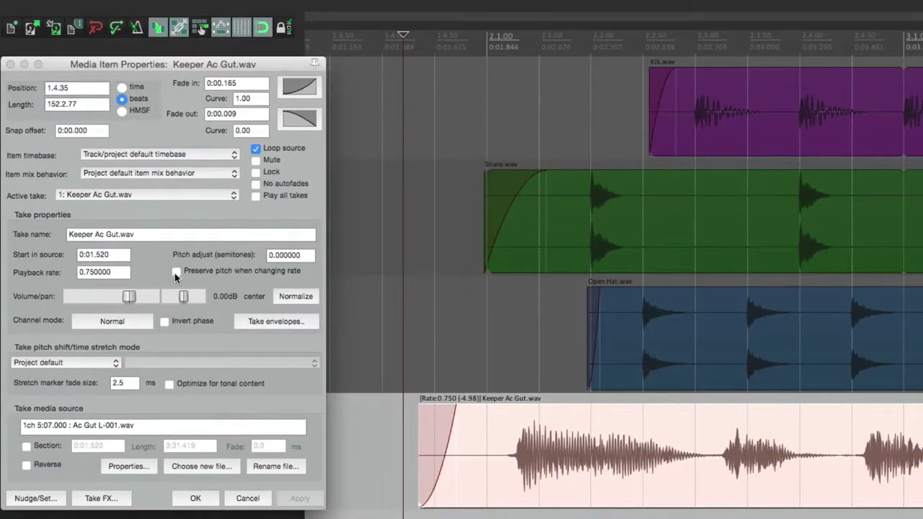
{"action": "left_click", "coordinate": [176, 272]}
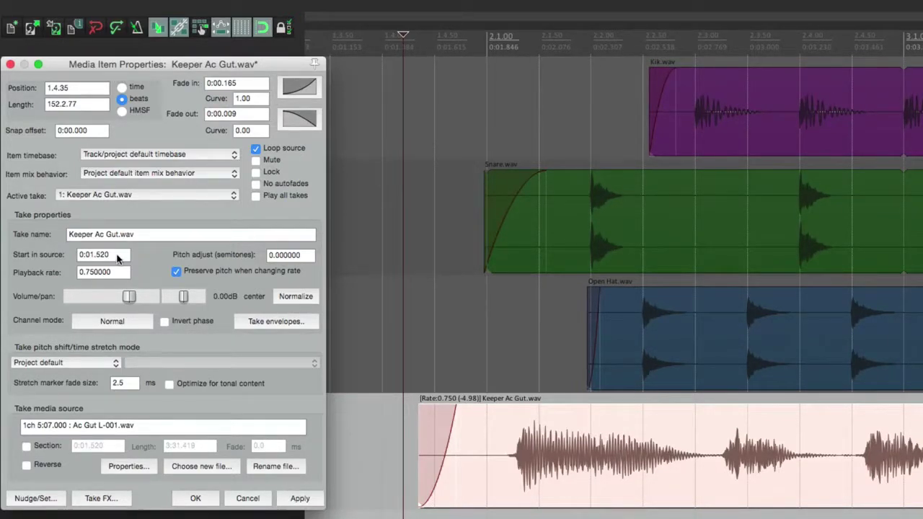
{"action": "double_click", "coordinate": [116, 272]}
{"action": "type", "text": "1"}
{"action": "left_click", "coordinate": [292, 498]}
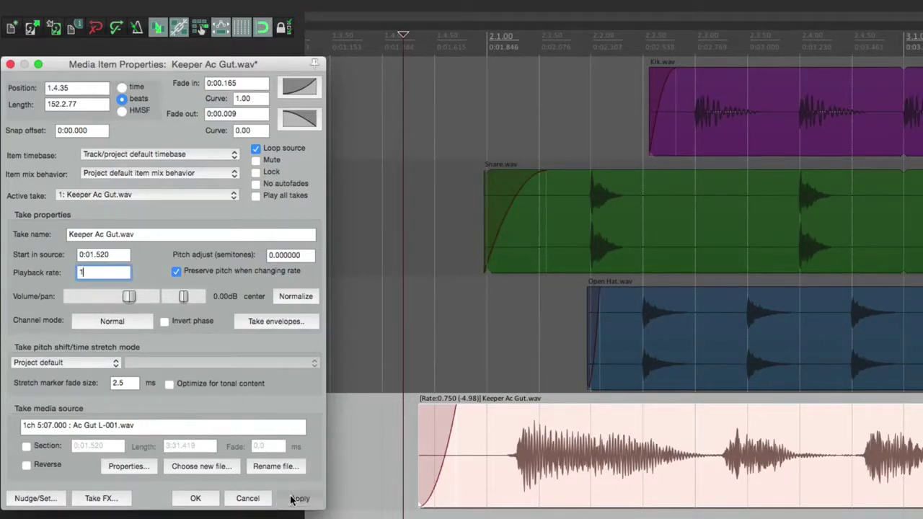
- Apply a pitch adjustment of 2 semitones to the Keeper Ac Gut.wav take and play it from just before the item
{"action": "double_click", "coordinate": [286, 257]}
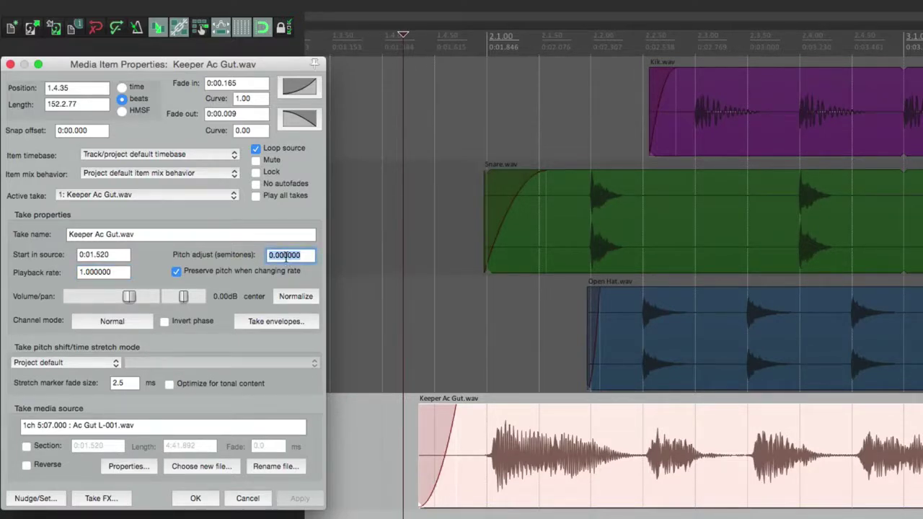
{"action": "type", "text": "2"}
{"action": "left_click", "coordinate": [302, 498]}
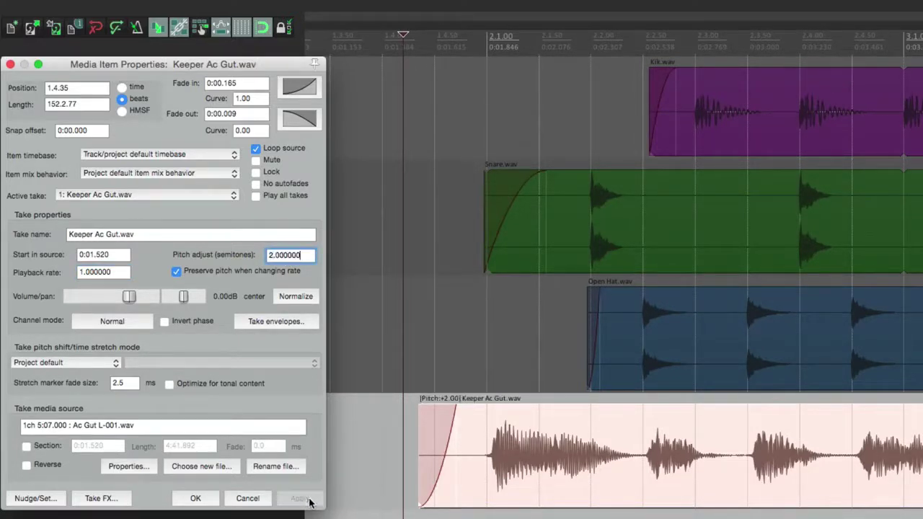
{"action": "left_click", "coordinate": [404, 441]}
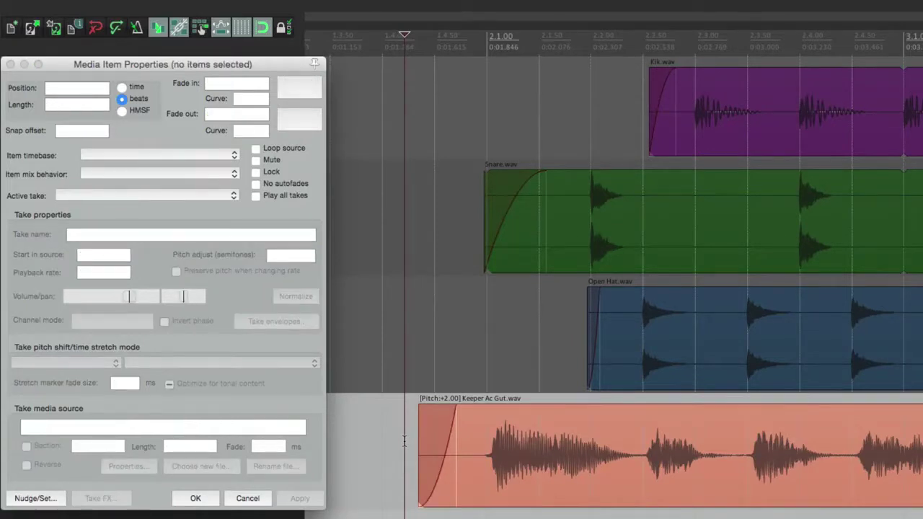
{"action": "key", "text": "space"}
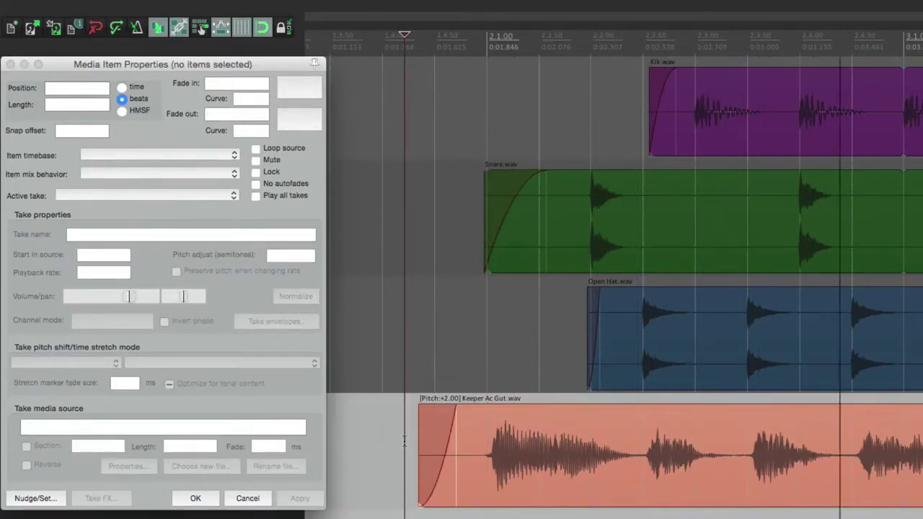
{"action": "key", "text": "space"}
- Apply a pitch adjustment of -2 semitones to the Keeper Ac Gut.wav take and play it from just before the item
{"action": "left_click", "coordinate": [500, 435]}
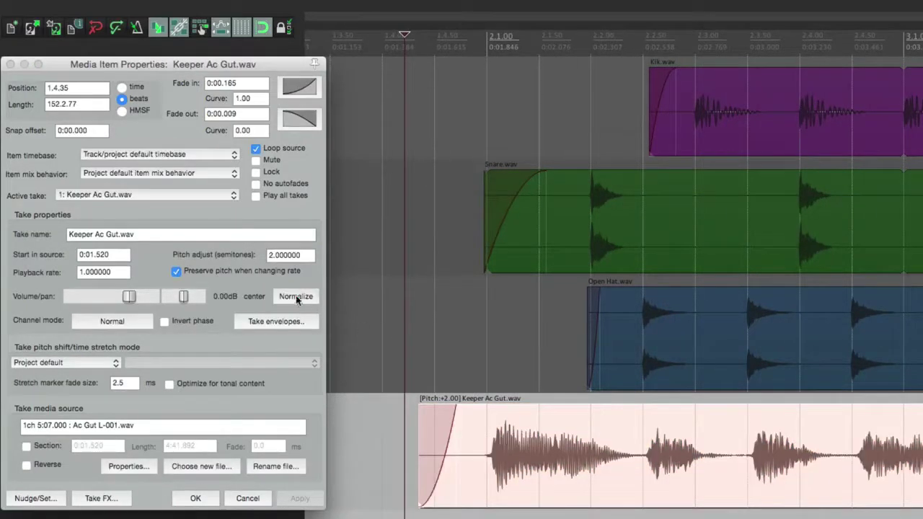
{"action": "left_click", "coordinate": [286, 256]}
{"action": "type", "text": "-2"}
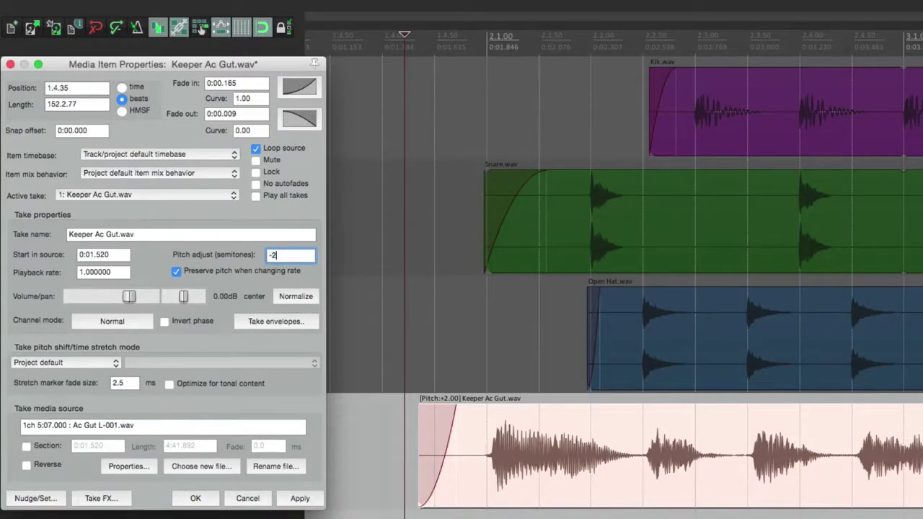
{"action": "left_click", "coordinate": [318, 504]}
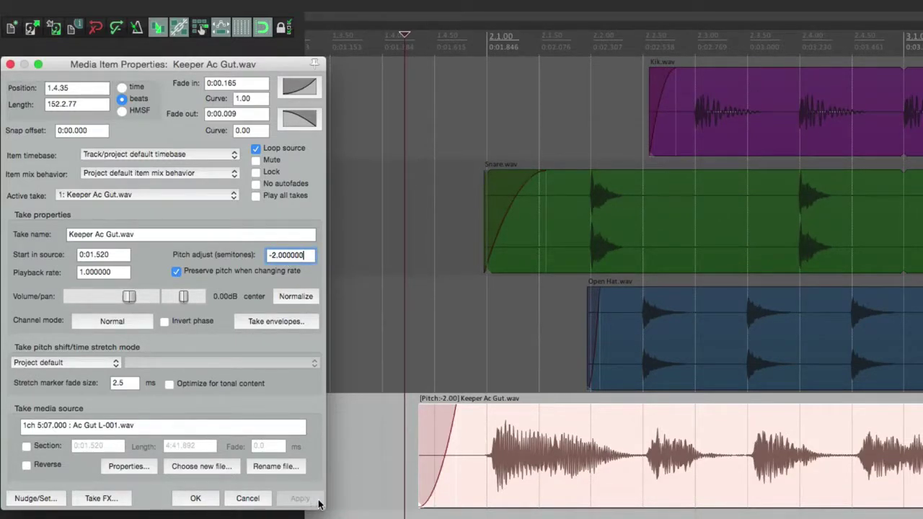
{"action": "left_click", "coordinate": [407, 432]}
{"action": "key", "text": "space"}
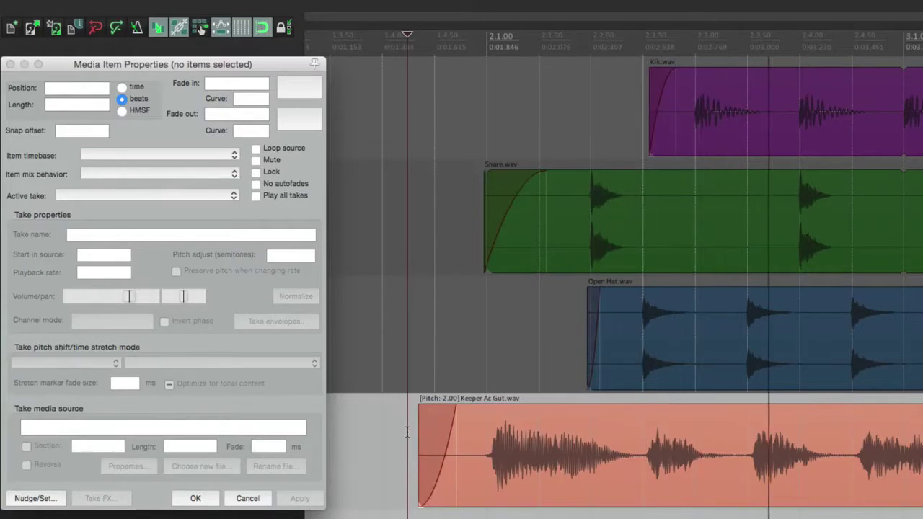
- Apply a pitch adjustment of 0 semitones to the Keeper Ac Gut.wav take
{"action": "left_click", "coordinate": [525, 439]}
{"action": "left_click", "coordinate": [291, 258]}
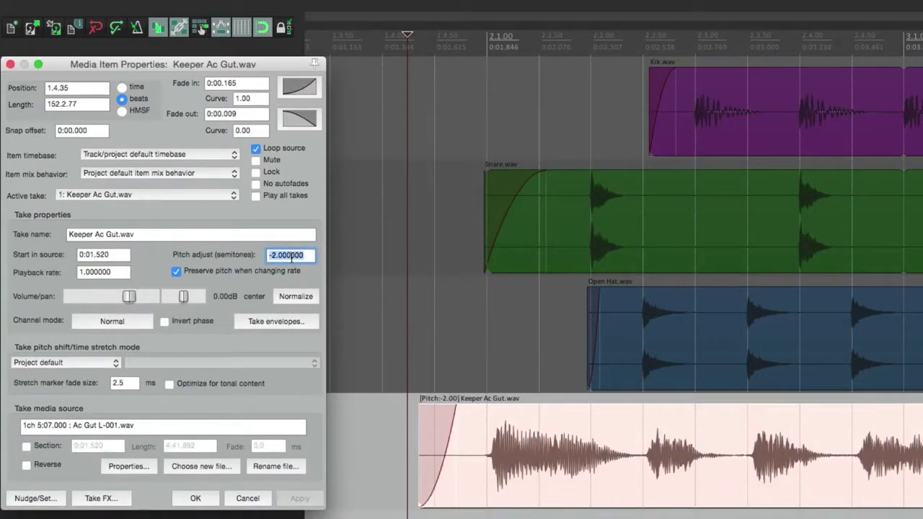
{"action": "type", "text": "0"}
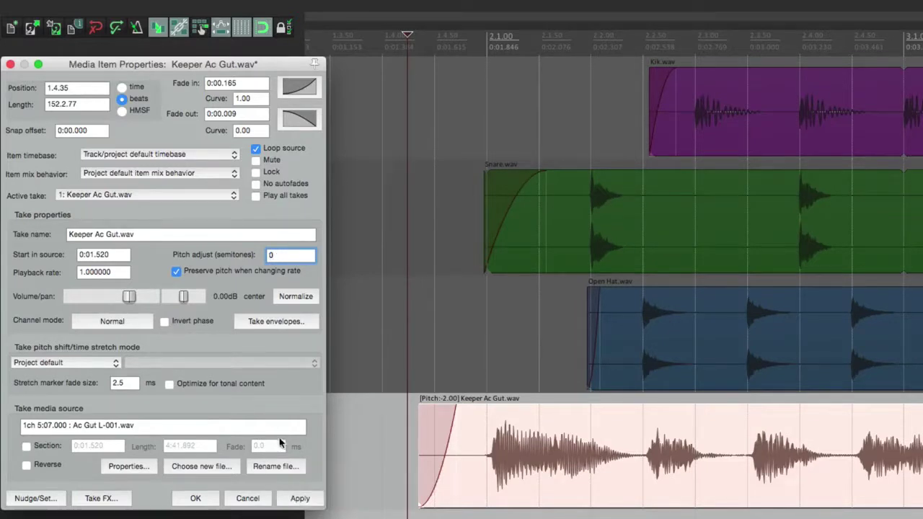
{"action": "left_click", "coordinate": [300, 498]}
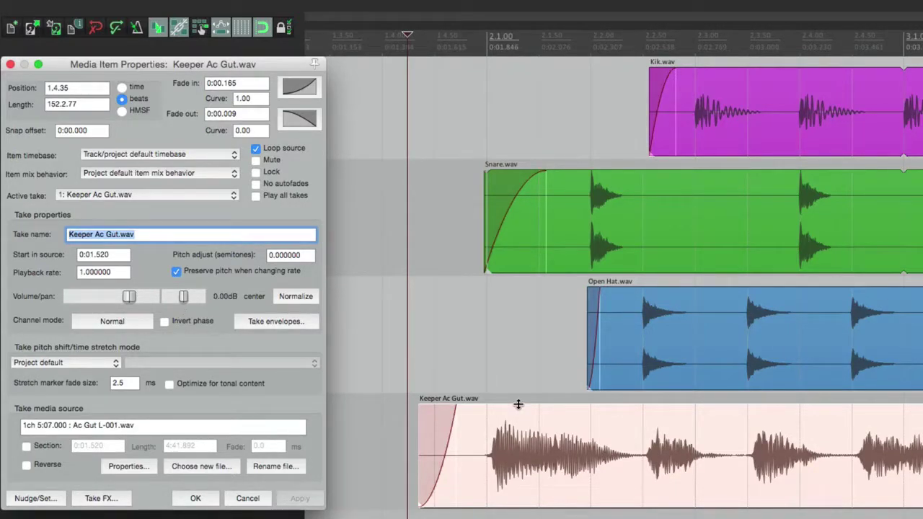
- Lower the Keeper Ac Gut.wav item volume to about -3.29 dB and raise it back, then apply a take volume of about -3.19 dB
{"action": "mouse_move", "coordinate": [518, 405]}
{"action": "left_mouse_down"}
{"action": "mouse_move", "coordinate": [515, 436]}
{"action": "mouse_move", "coordinate": [515, 422]}
{"action": "left_mouse_up"}
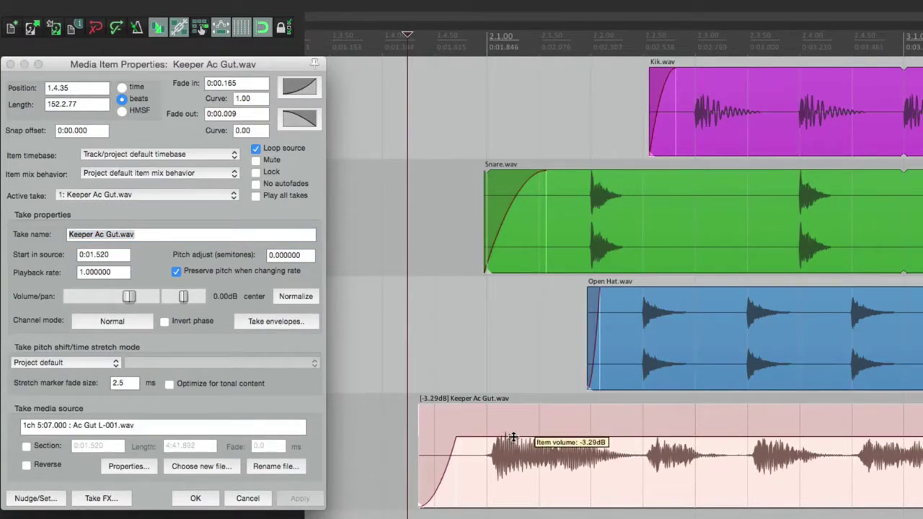
{"action": "left_click_drag", "start_coordinate": [513, 437], "coordinate": [517, 377]}
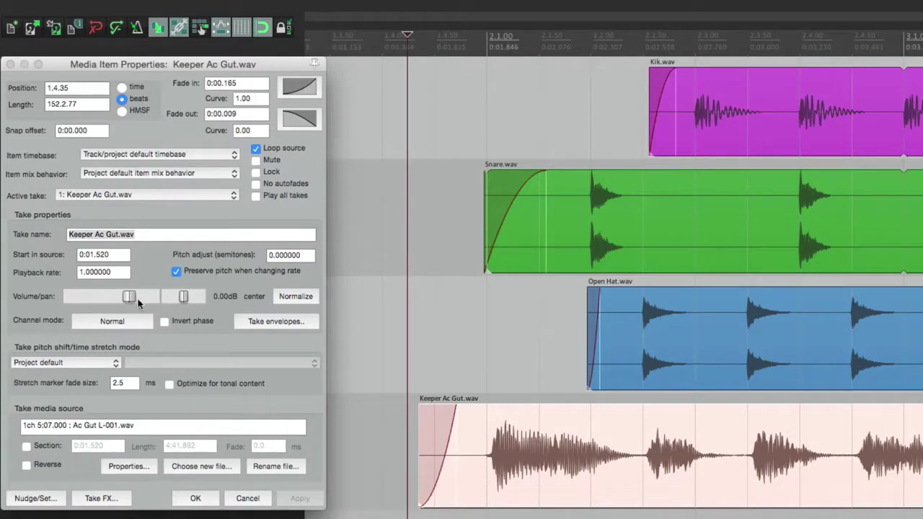
{"action": "left_click_drag", "start_coordinate": [129, 299], "coordinate": [122, 301]}
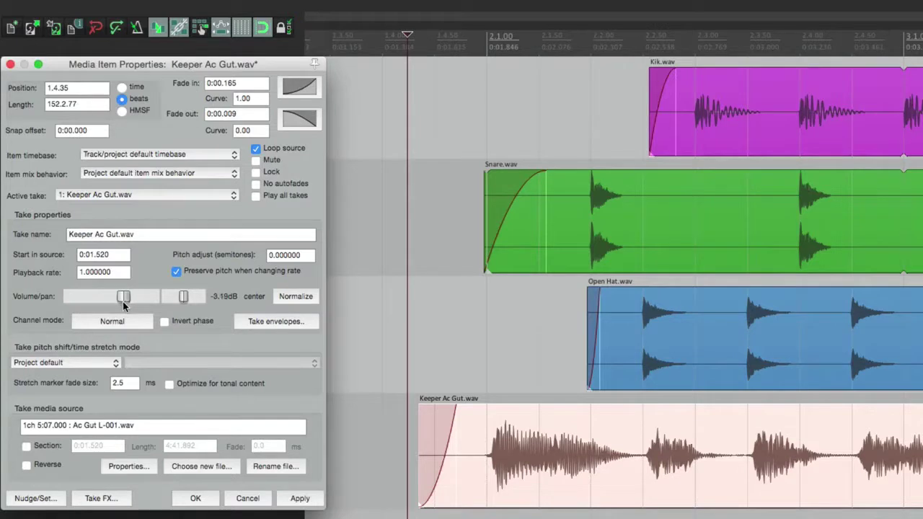
{"action": "left_click", "coordinate": [288, 503]}
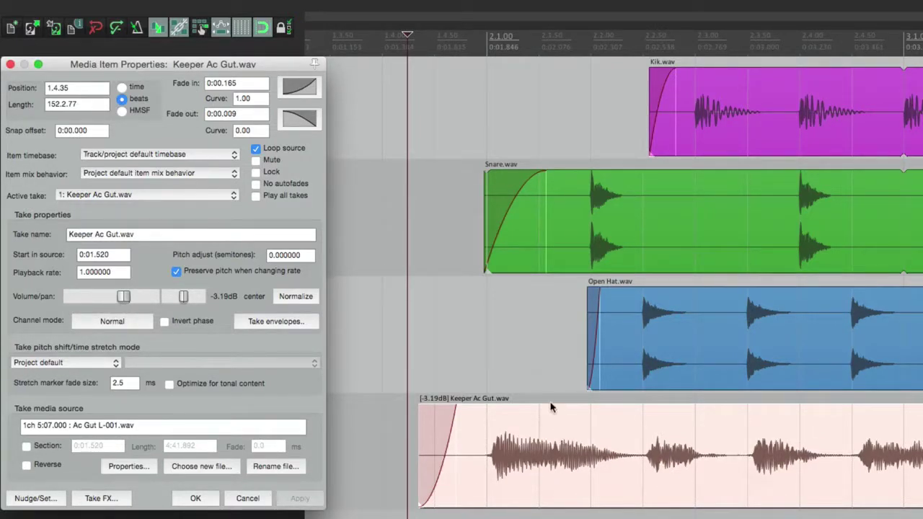
- Reset the Keeper Ac Gut.wav take volume to 0.00 dB, pan the take 100%R, and apply both settings
{"action": "mouse_move", "coordinate": [549, 405]}
{"action": "left_mouse_down"}
{"action": "mouse_move", "coordinate": [547, 440]}
{"action": "mouse_move", "coordinate": [549, 395]}
{"action": "left_mouse_up"}
{"action": "double_click", "coordinate": [125, 297]}
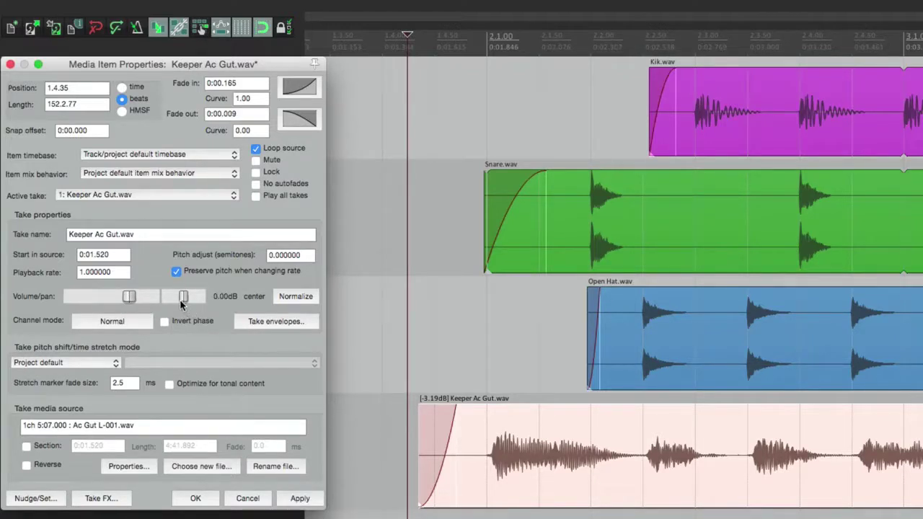
{"action": "left_click_drag", "start_coordinate": [192, 298], "coordinate": [211, 303]}
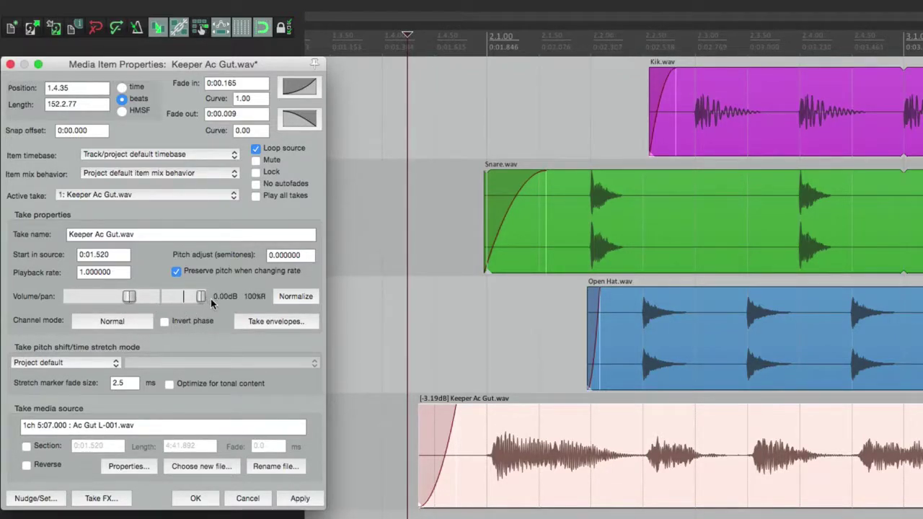
{"action": "left_click", "coordinate": [293, 498]}
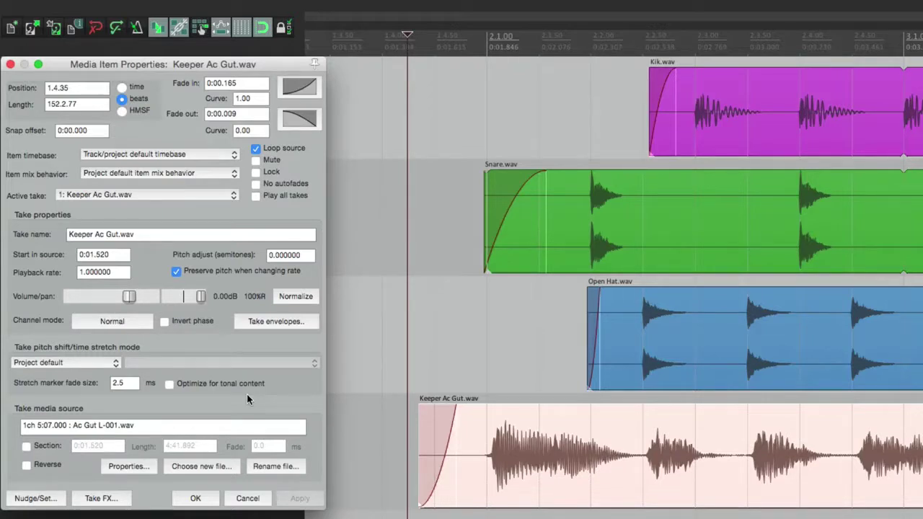
- Reset the Keeper Ac Gut.wav take's pan to center and apply it
{"action": "double_click", "coordinate": [202, 297]}
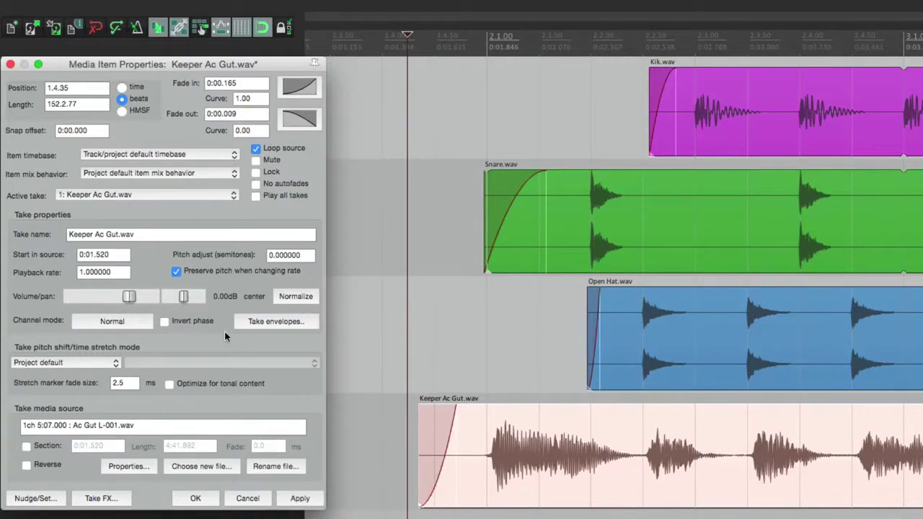
{"action": "left_click", "coordinate": [299, 497]}
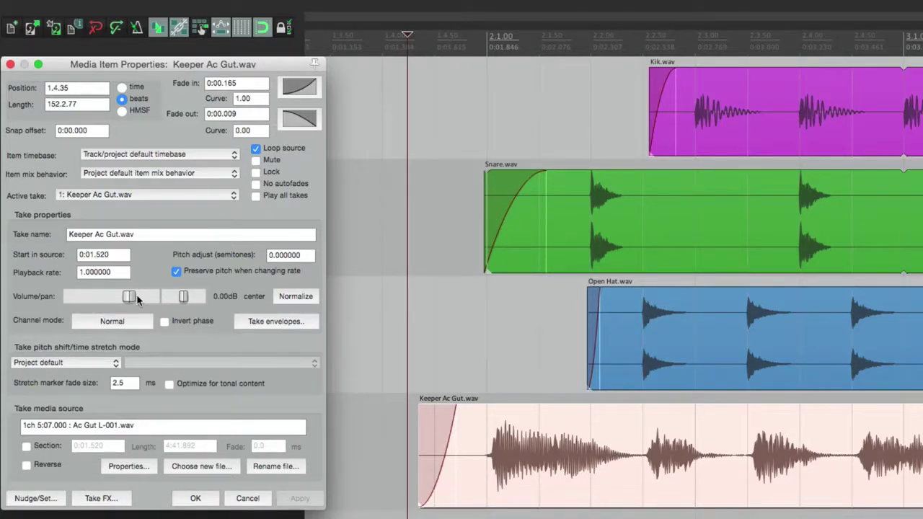
- Normalize the Keeper Ac Gut.wav take and apply it, then reset the take volume to 0.00 dB
{"action": "left_click", "coordinate": [297, 298]}
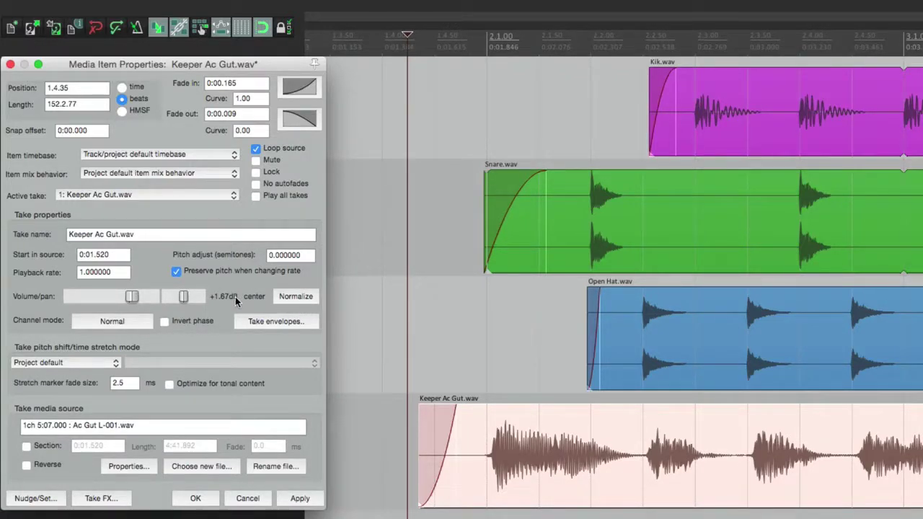
{"action": "left_click", "coordinate": [299, 498]}
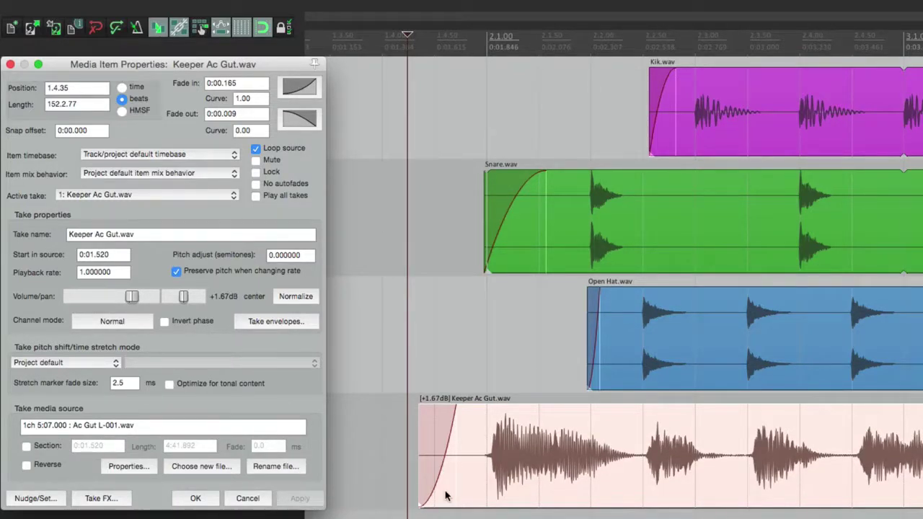
{"action": "double_click", "coordinate": [131, 296]}
{"action": "left_click", "coordinate": [301, 498]}
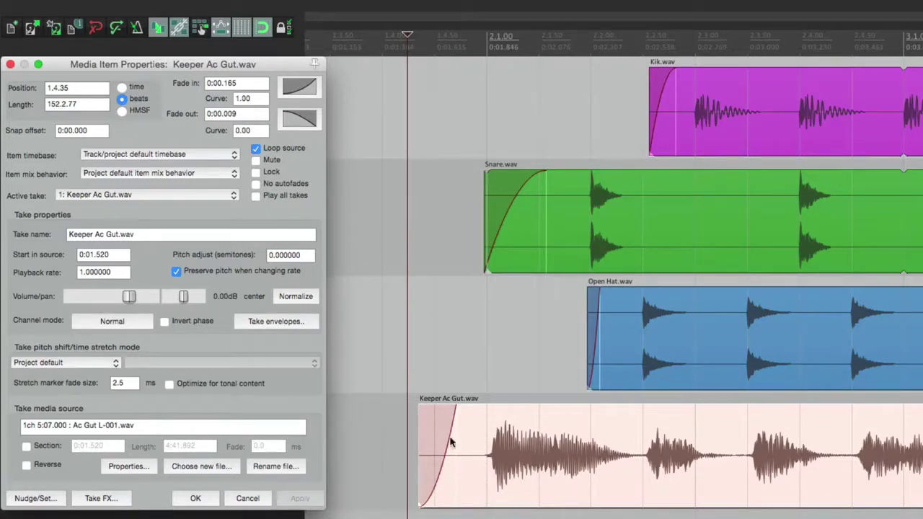
- Repeat the normalization of the Keeper Ac Gut.wav take, then apply a take volume of 0.00 dB again
{"action": "left_click", "coordinate": [297, 296]}
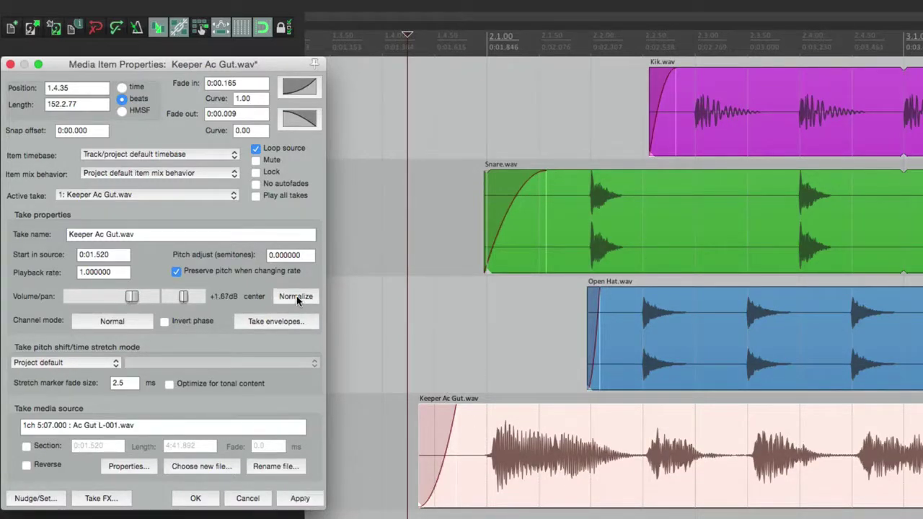
{"action": "left_click", "coordinate": [303, 503]}
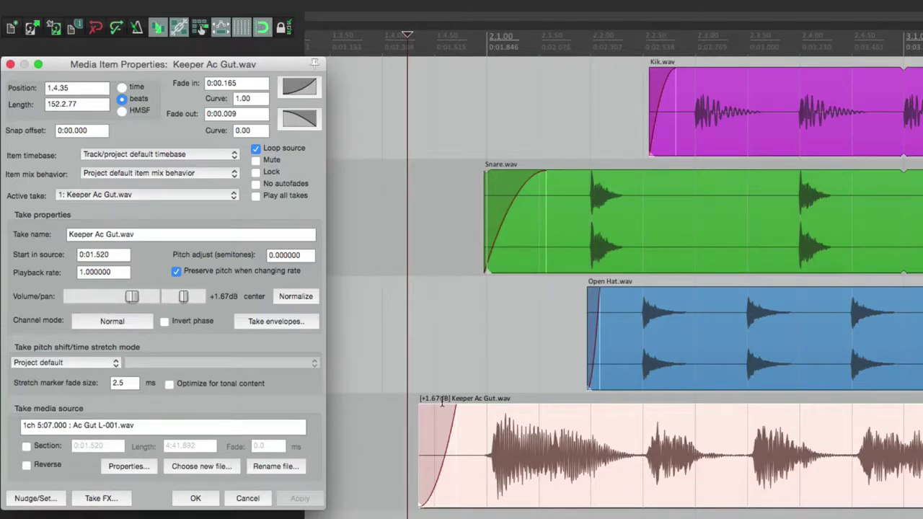
{"action": "double_click", "coordinate": [127, 294]}
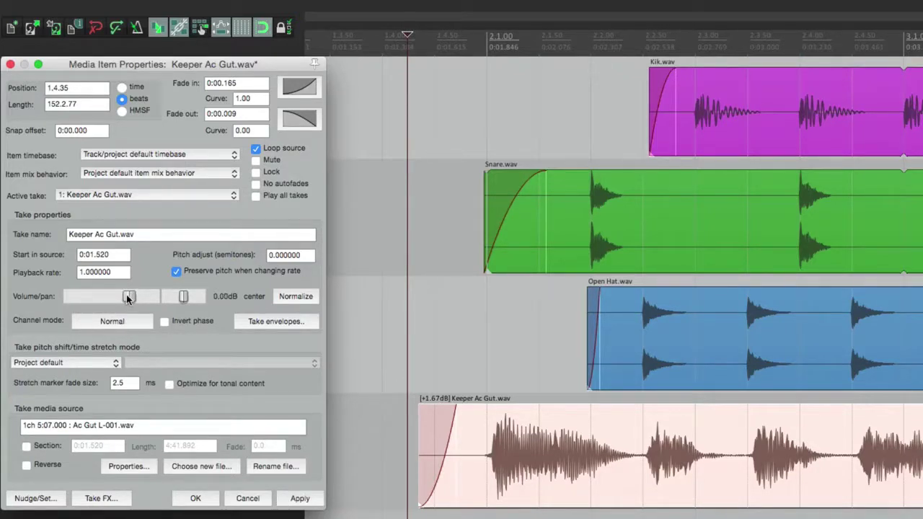
{"action": "left_click", "coordinate": [300, 496]}
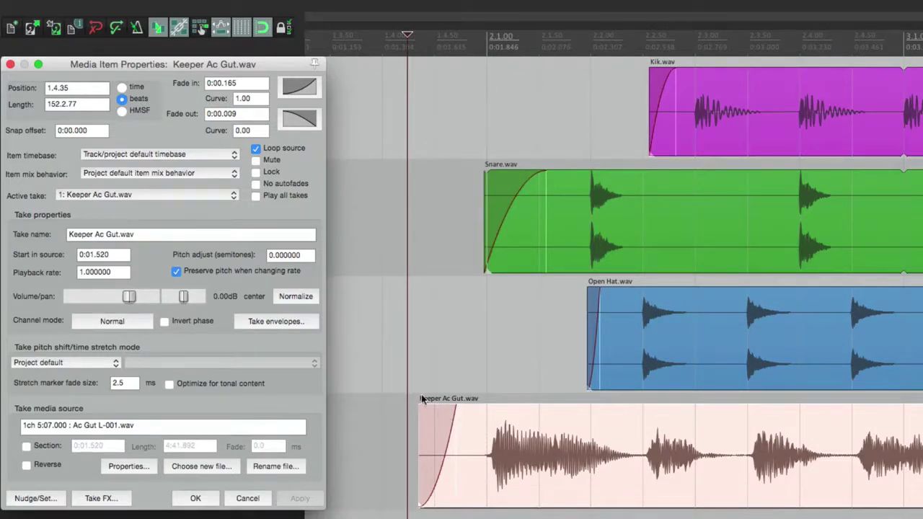
- Look through the Channel mode options for the Keeper Ac Gut.wav take without choosing a different one
{"action": "left_click", "coordinate": [133, 325]}
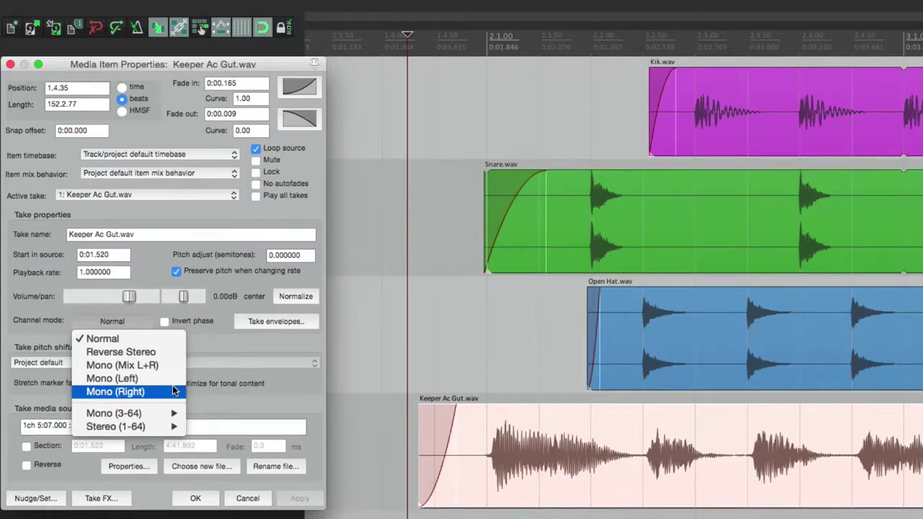
{"action": "key", "text": "Escape"}
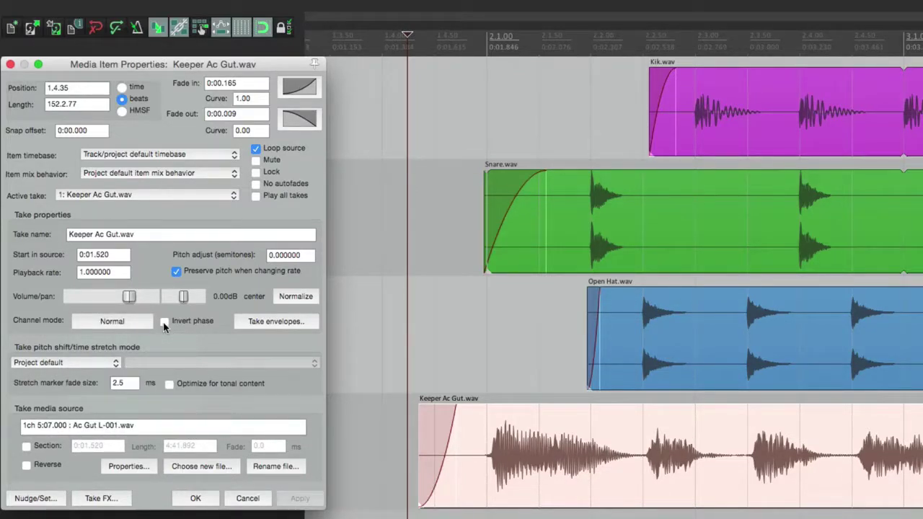
- Close the item's properties and toggle phase inversion on and back off for the Ac Gut track
{"action": "left_click", "coordinate": [191, 501]}
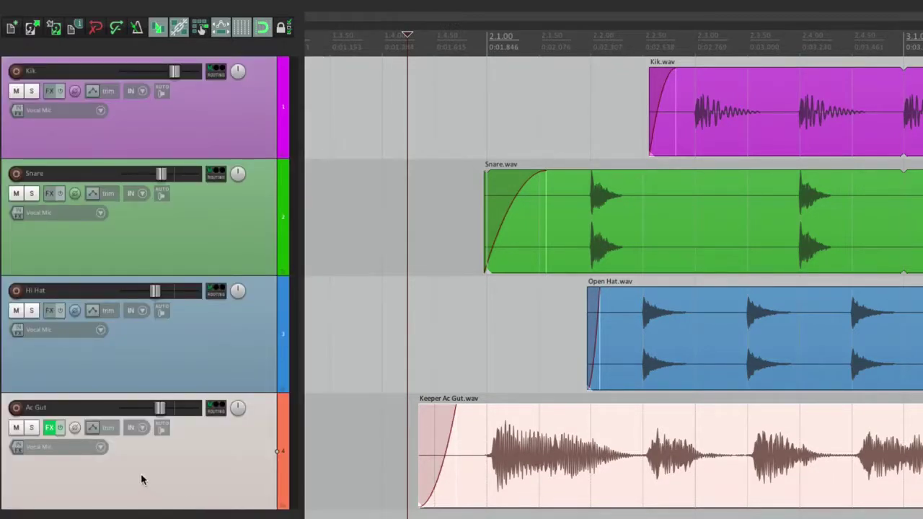
{"action": "left_click", "coordinate": [74, 428]}
{"action": "left_click", "coordinate": [74, 428]}
- Reopen the properties of the Keeper Ac Gut.wav item, invert the take's phase and apply it, then undo that change
{"action": "double_click", "coordinate": [502, 441]}
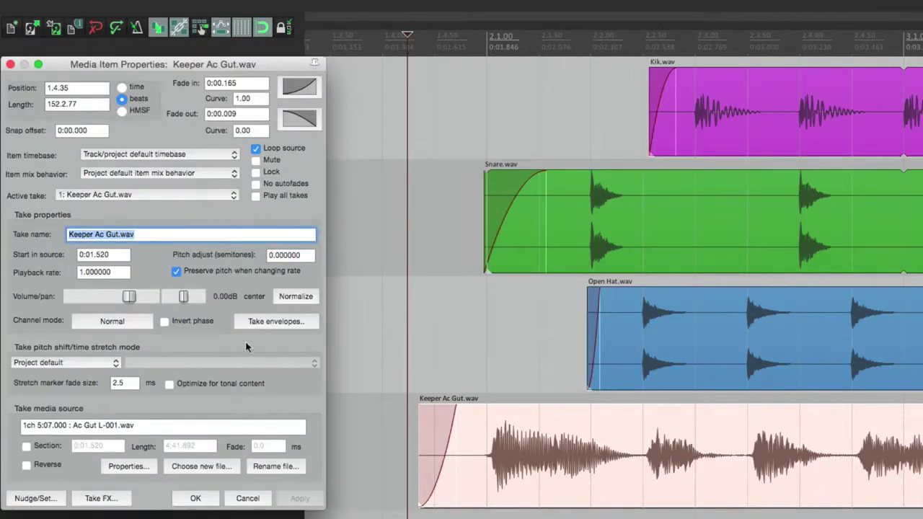
{"action": "left_click", "coordinate": [166, 323]}
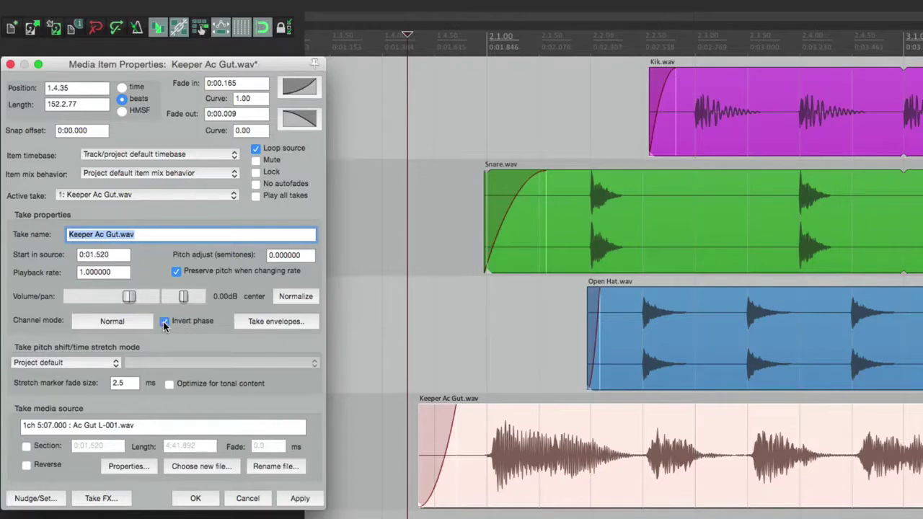
{"action": "left_click", "coordinate": [299, 498]}
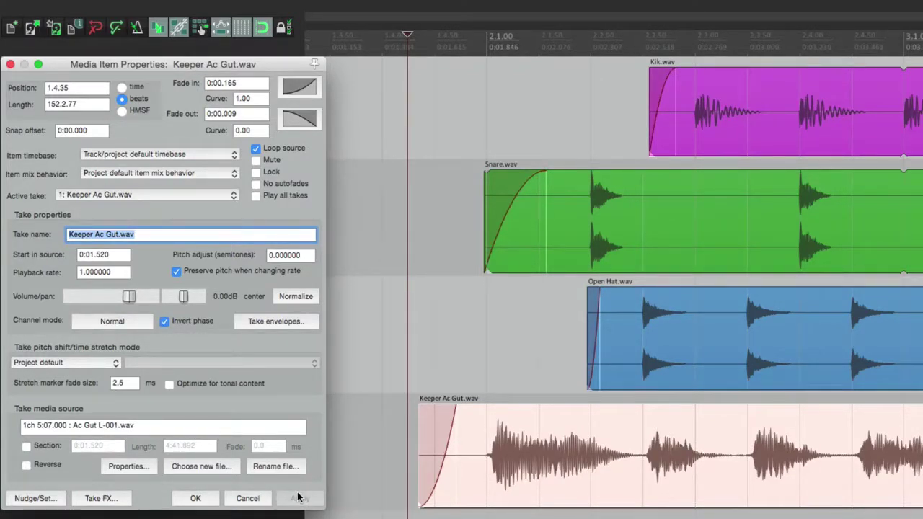
{"action": "key", "text": "super+z"}
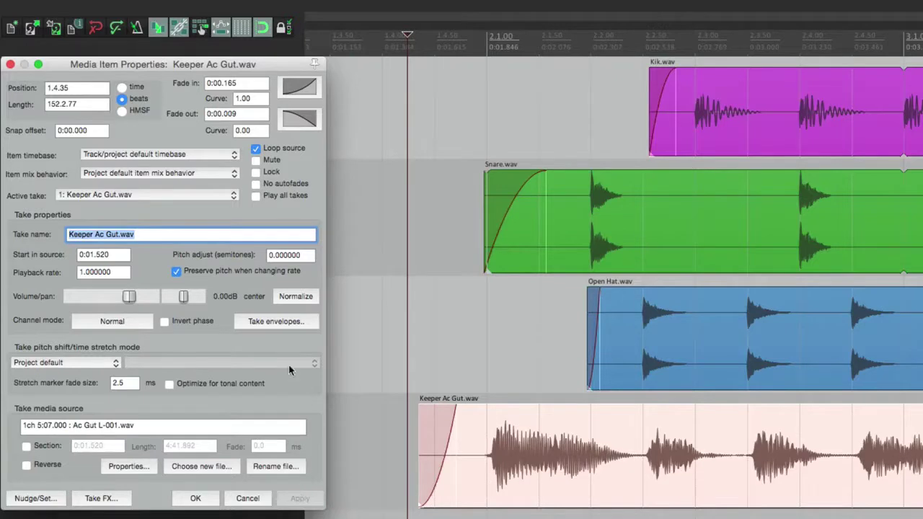
- View the envelopes available for the Keeper Ac Gut.wav take without enabling any
{"action": "left_click", "coordinate": [273, 322]}
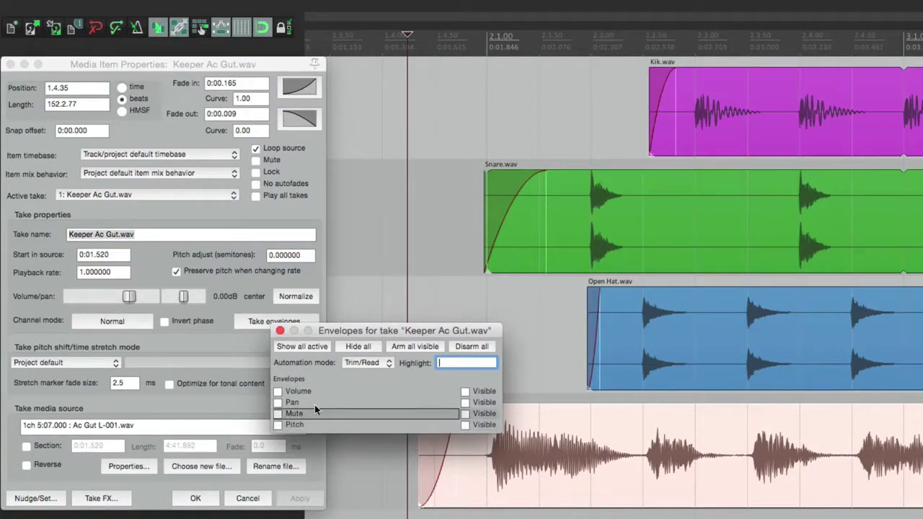
{"action": "left_click", "coordinate": [280, 331]}
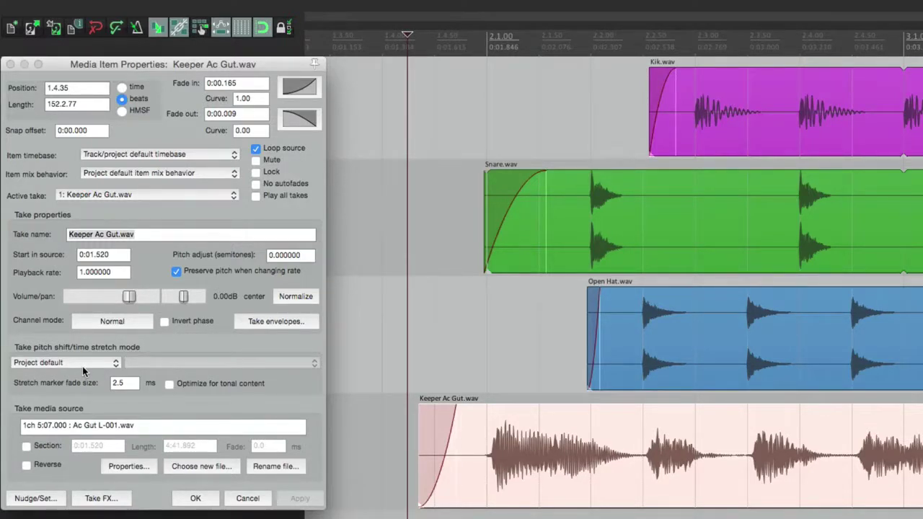
- Look through the default pitch shift modes in the general project settings without choosing a different one
{"action": "key", "text": "alt+Return"}
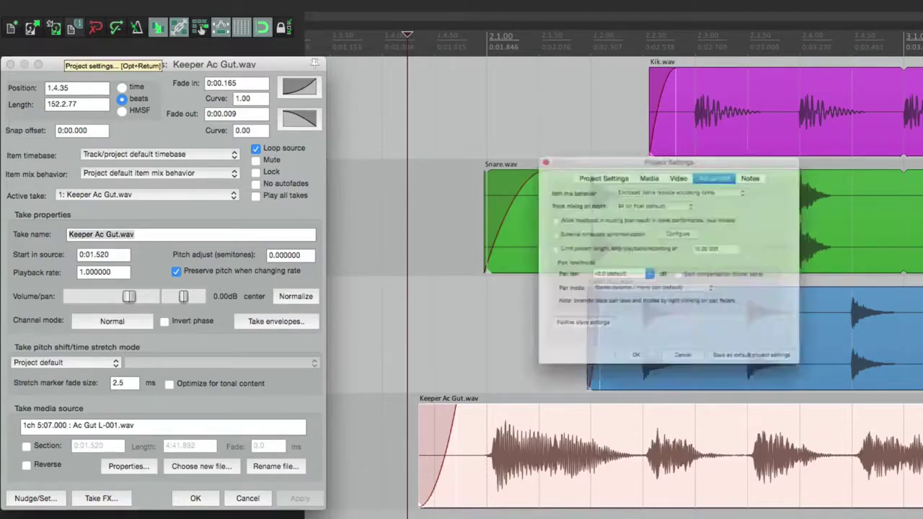
{"action": "left_click", "coordinate": [580, 147]}
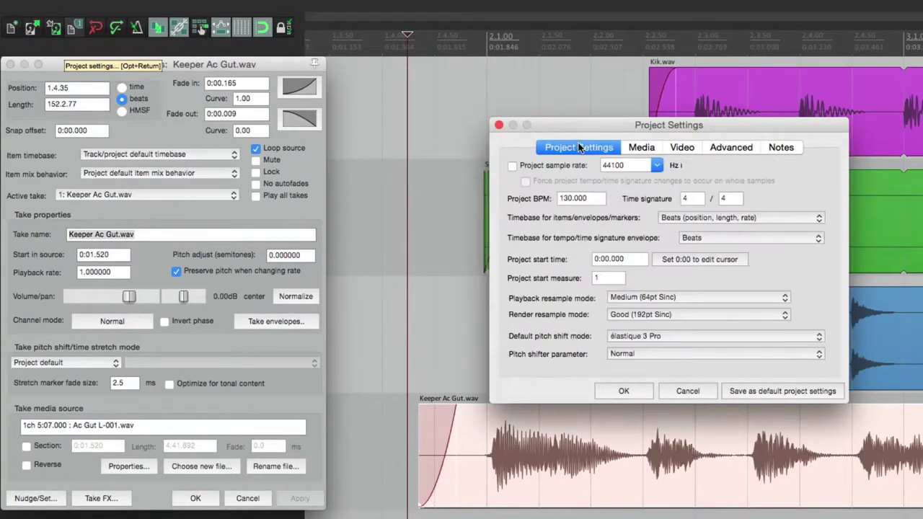
{"action": "left_click", "coordinate": [673, 336]}
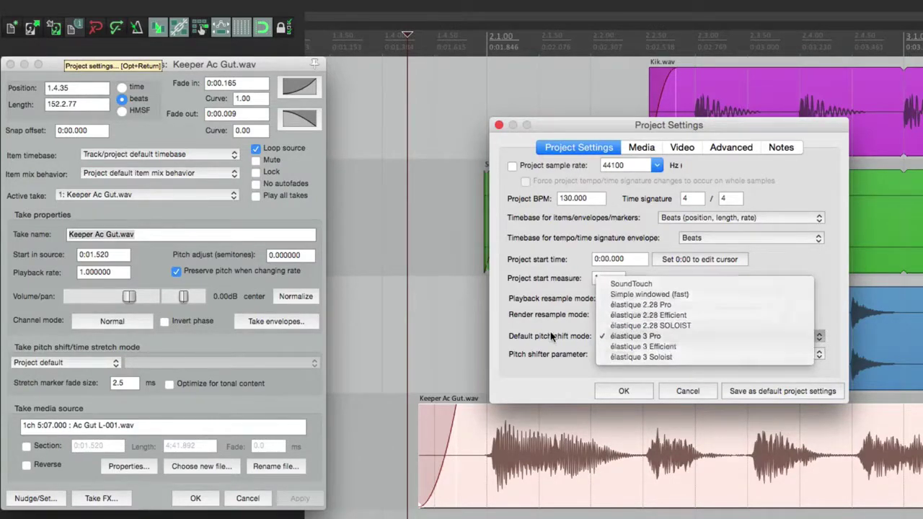
{"action": "left_click", "coordinate": [620, 374]}
{"action": "left_click", "coordinate": [624, 391]}
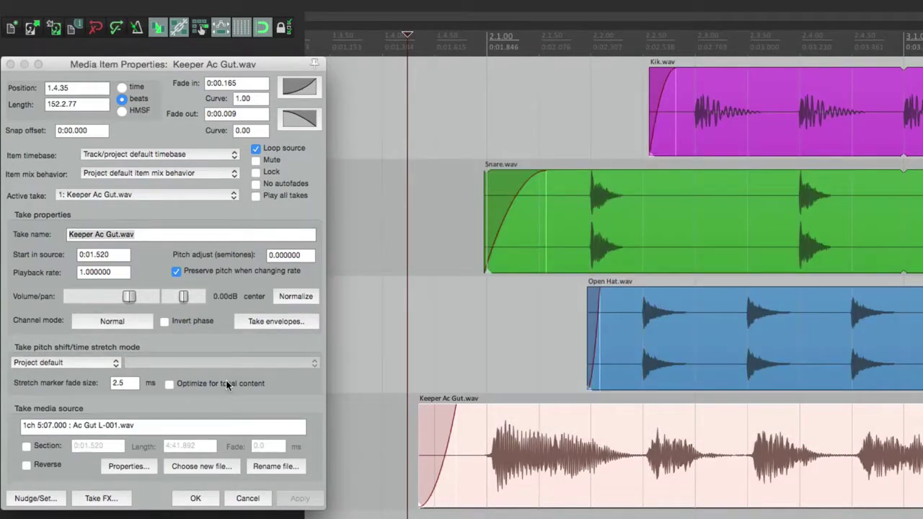
- Set the take's pitch shift mode to élastique 2.28 SOLOIST and look through its parameter options, leaving Monophonic selected
{"action": "left_click", "coordinate": [91, 362]}
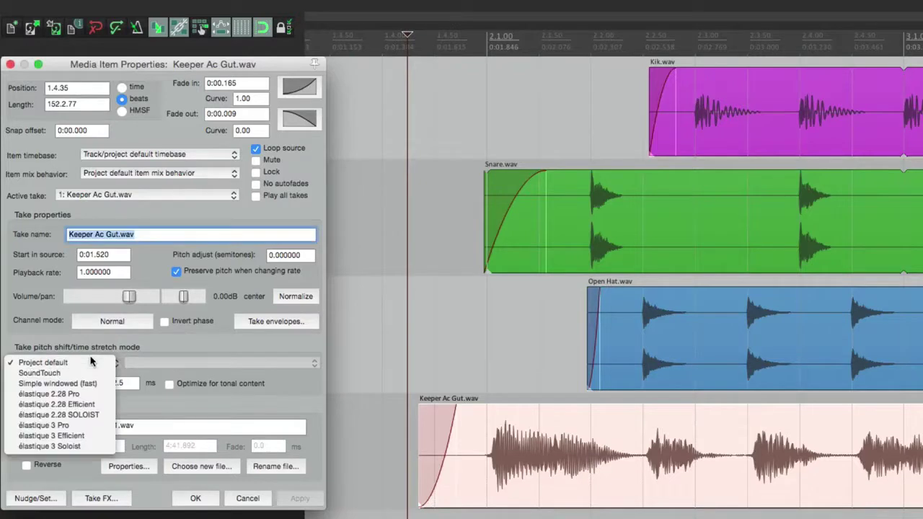
{"action": "left_click", "coordinate": [91, 413]}
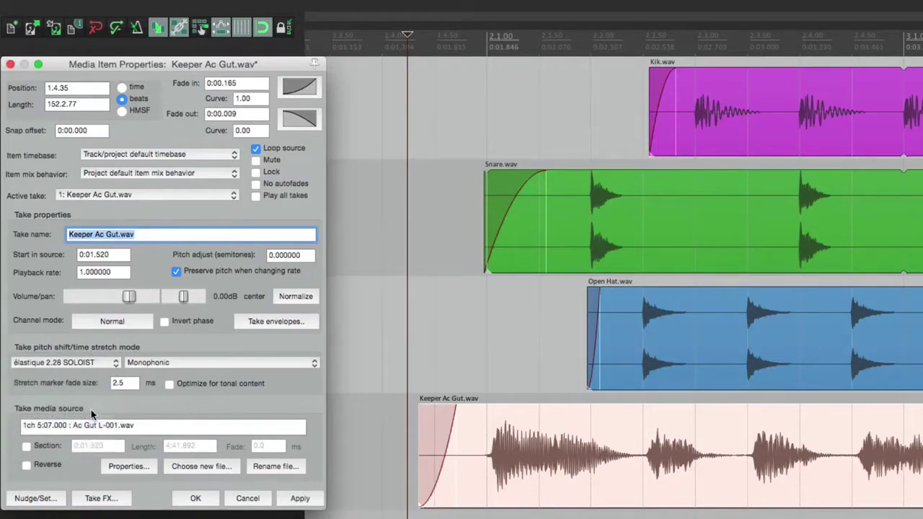
{"action": "left_click", "coordinate": [180, 364]}
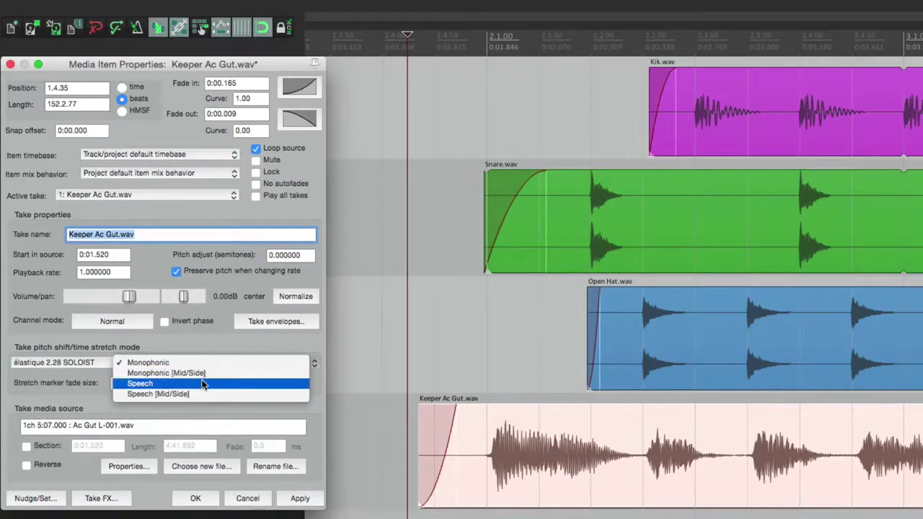
{"action": "left_click", "coordinate": [201, 341]}
- Try élastique 3 Pro as the take's pitch shift mode, look through its formant options, and return the mode to Project default
{"action": "left_click", "coordinate": [87, 365]}
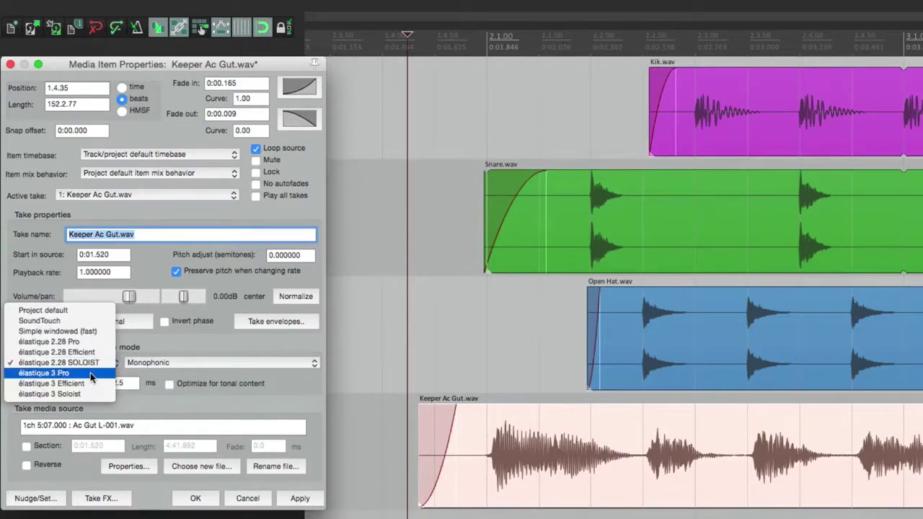
{"action": "left_click", "coordinate": [90, 375]}
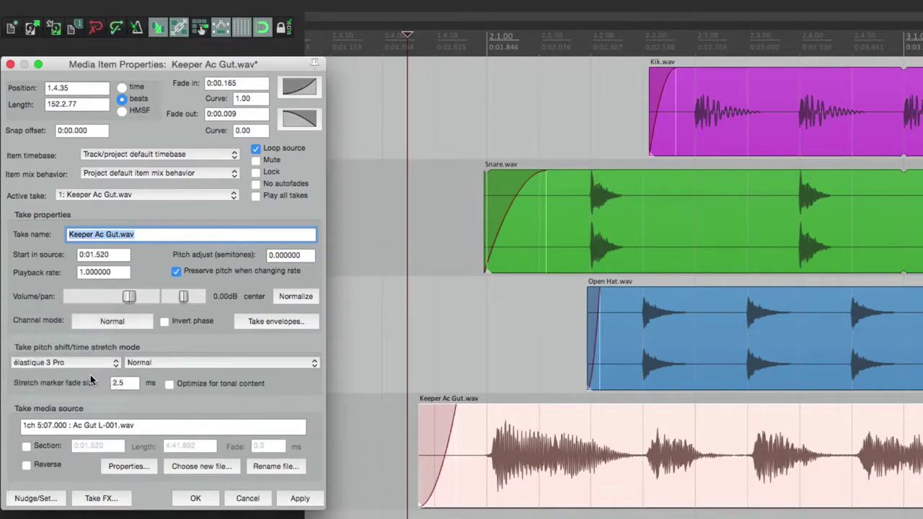
{"action": "left_click", "coordinate": [158, 364]}
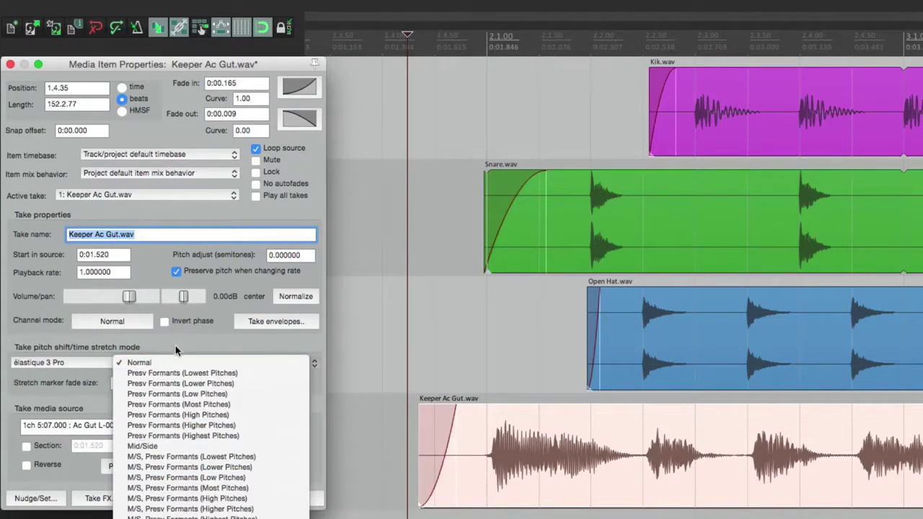
{"action": "left_click", "coordinate": [176, 346]}
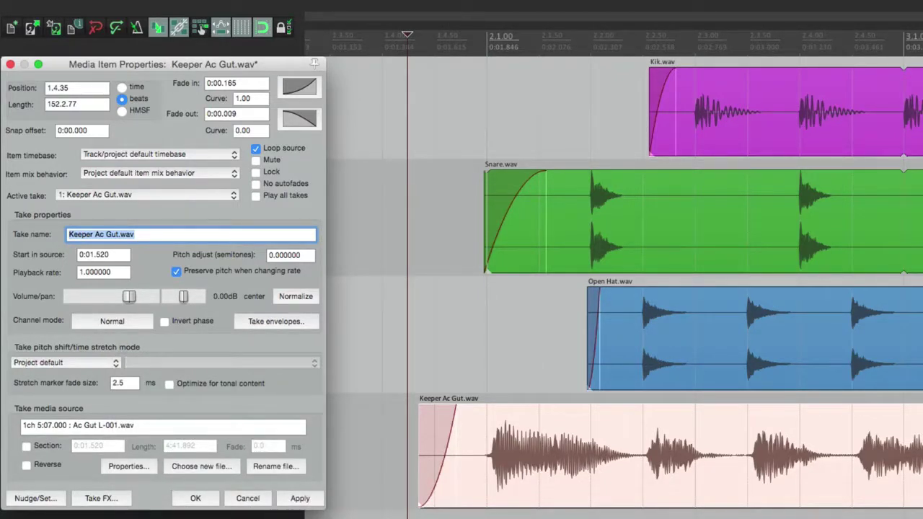
- Try the Optimize for tonal content option on the take and apply the settings
{"action": "left_click", "coordinate": [169, 383]}
{"action": "left_click", "coordinate": [299, 498]}
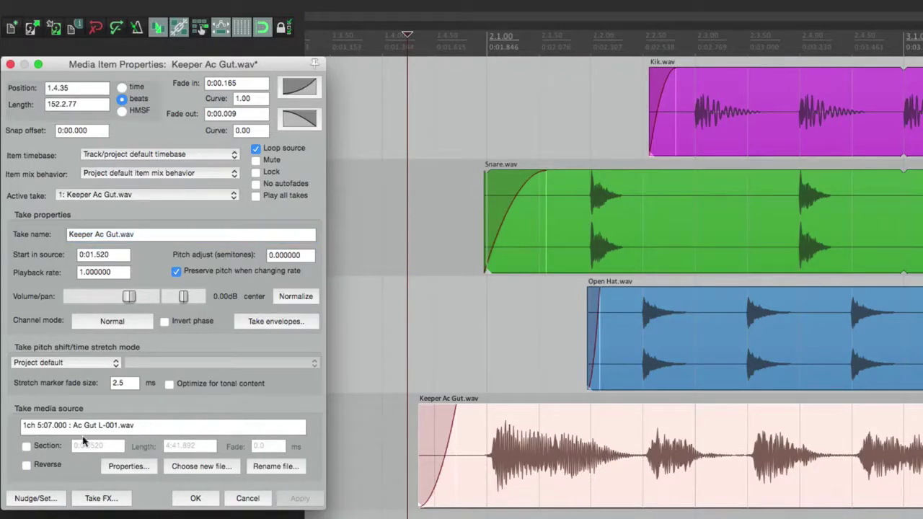
- Limit the take's media source to a section with a length of 0:01.000 and apply it
{"action": "left_click", "coordinate": [26, 447]}
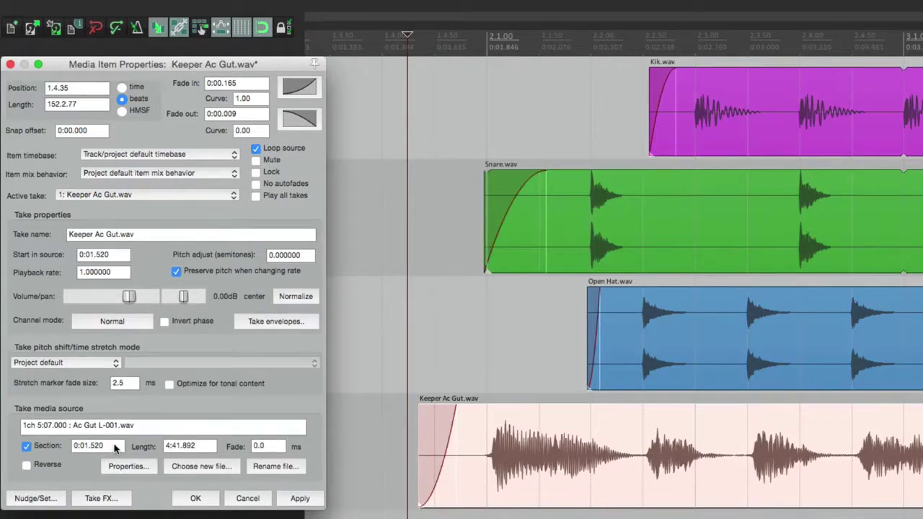
{"action": "double_click", "coordinate": [213, 448]}
{"action": "left_click", "coordinate": [213, 448]}
{"action": "triple_click", "coordinate": [207, 447]}
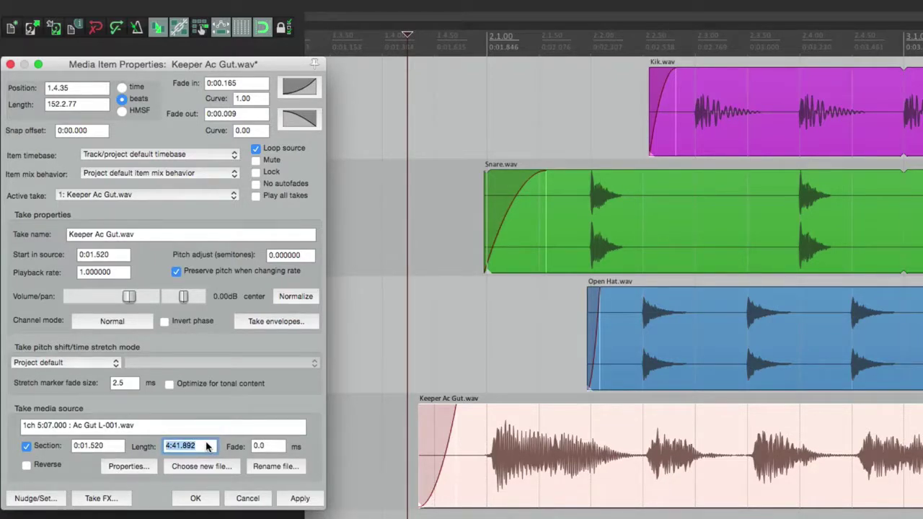
{"action": "type", "text": "1"}
{"action": "left_click", "coordinate": [299, 498]}
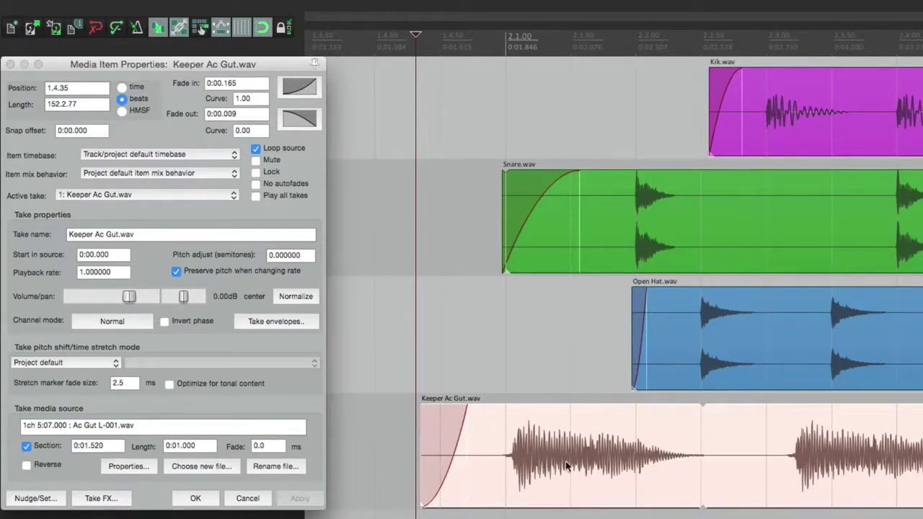
- Turn off Loop source for the Keeper Ac Gut.wav item and apply it, then disable the source section and apply again
{"action": "left_click", "coordinate": [254, 149]}
{"action": "left_click", "coordinate": [300, 501]}
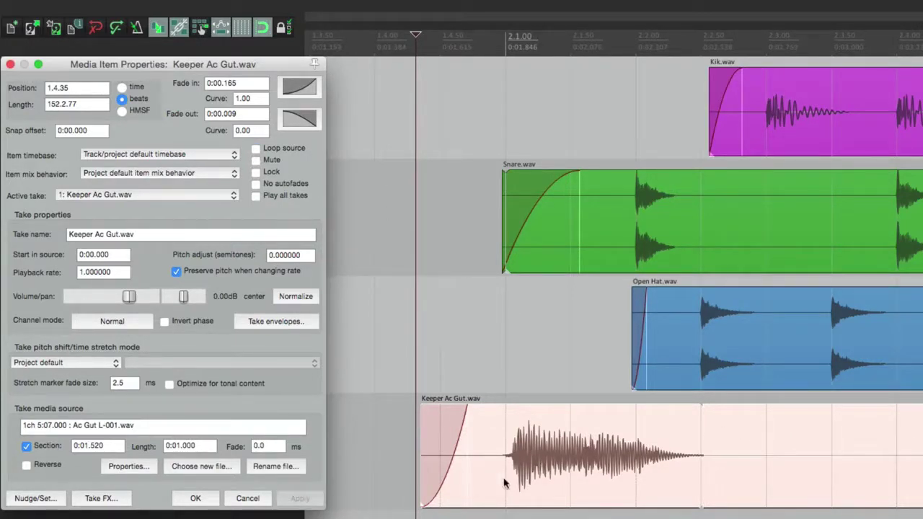
{"action": "left_click", "coordinate": [26, 445]}
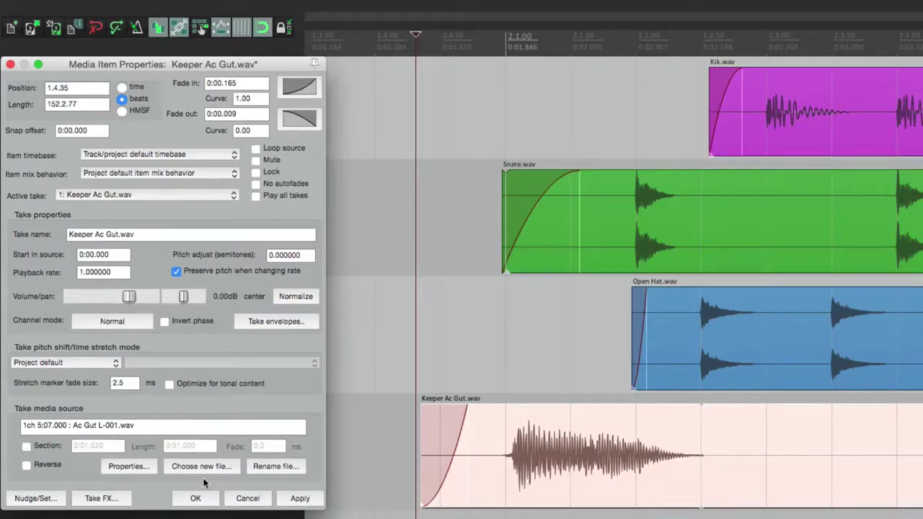
{"action": "left_click", "coordinate": [300, 498]}
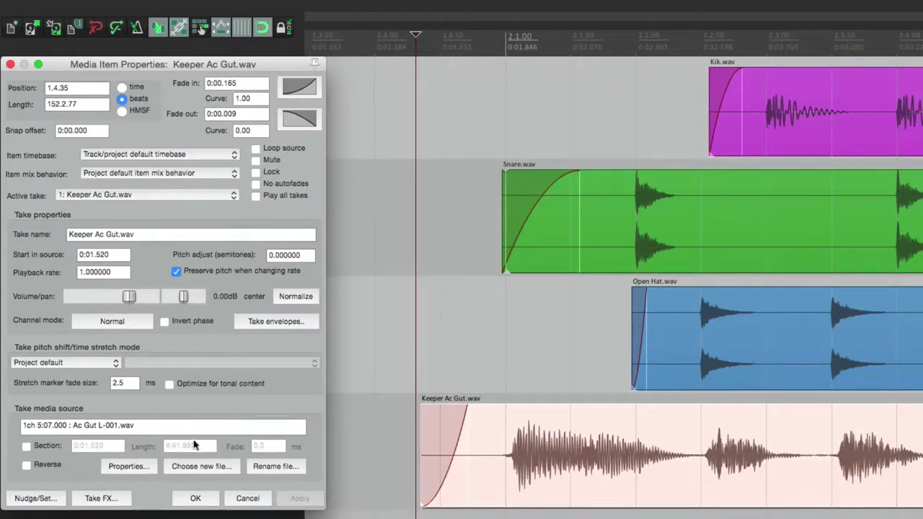
- Apply the 0:01.000 source section to the non-looped take once more, then disable the section and apply
{"action": "left_click", "coordinate": [26, 446]}
{"action": "double_click", "coordinate": [200, 445]}
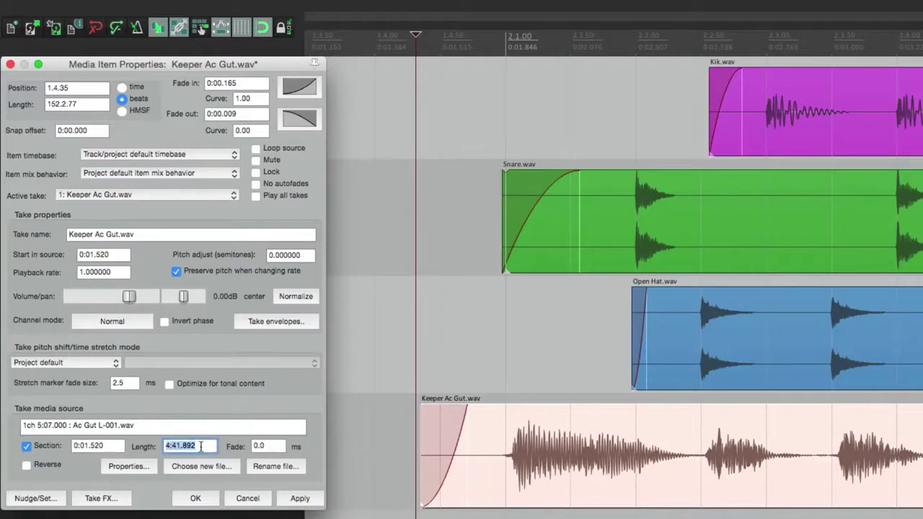
{"action": "type", "text": "1"}
{"action": "left_click", "coordinate": [300, 499]}
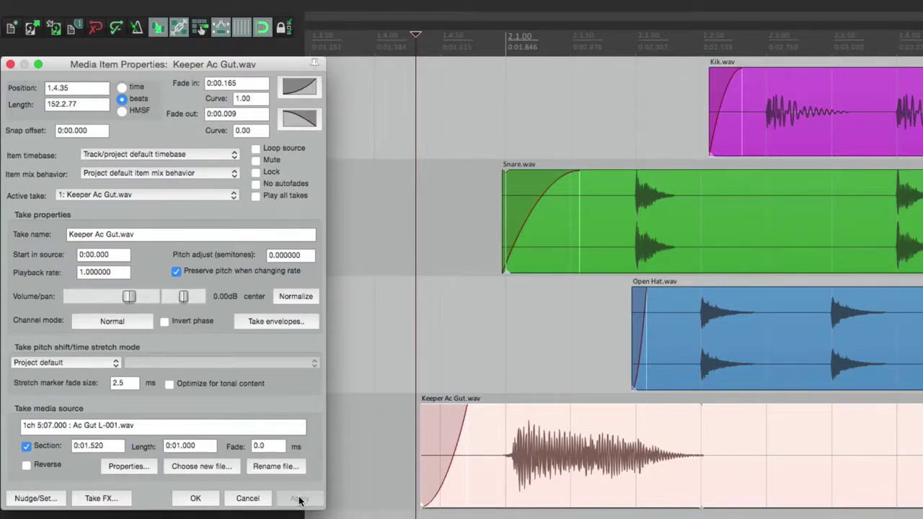
{"action": "left_click", "coordinate": [27, 446]}
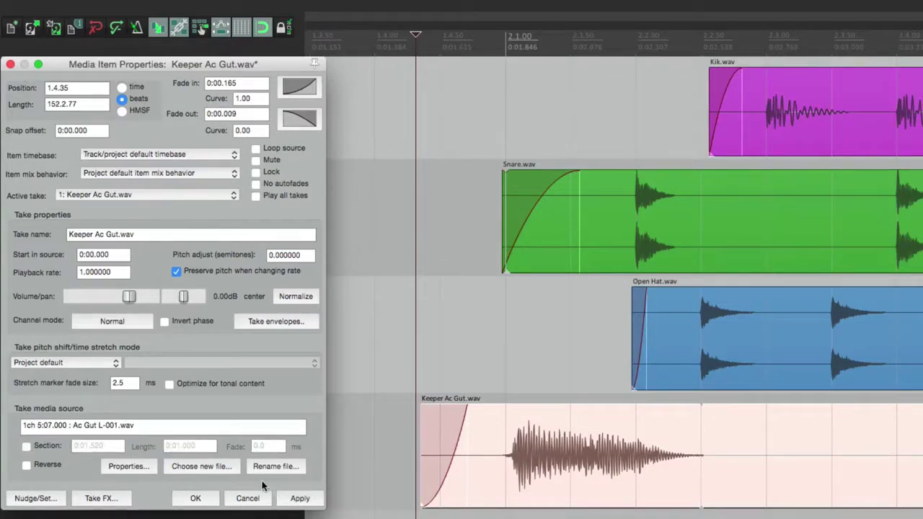
{"action": "left_click", "coordinate": [295, 498]}
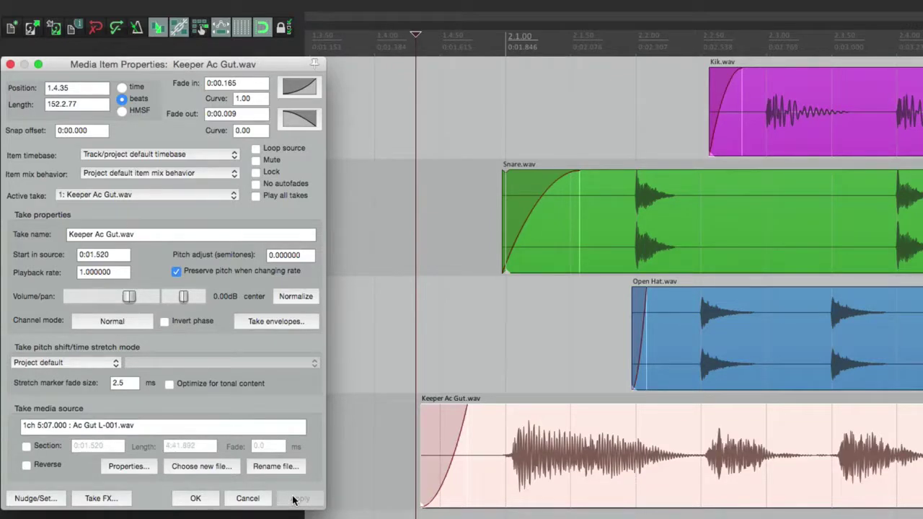
- Reverse the media source of the Keeper Ac Gut.wav take and apply it
{"action": "left_click", "coordinate": [27, 467]}
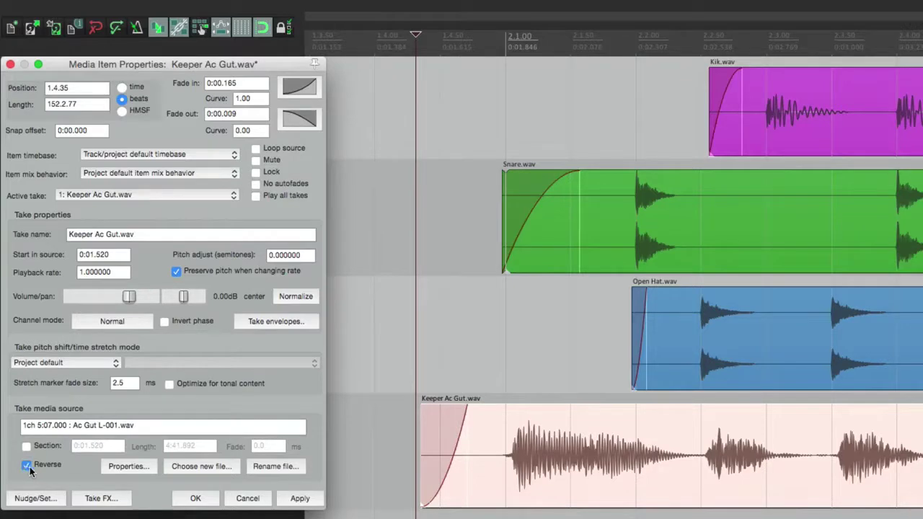
{"action": "left_click", "coordinate": [300, 498]}
- Play the reversed Keeper Ac Gut.wav item on its own from just before 7.1.50, then select the item again
{"action": "left_click", "coordinate": [401, 456]}
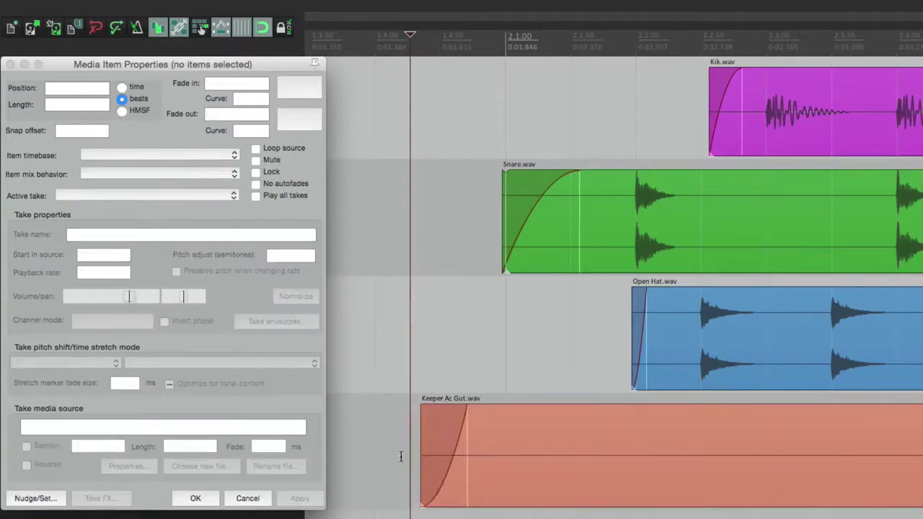
{"action": "scroll", "coordinate": [401, 456], "scroll_direction": "down", "scroll_amount": 10}
{"action": "scroll", "coordinate": [436, 454], "scroll_direction": "up", "scroll_amount": 10}
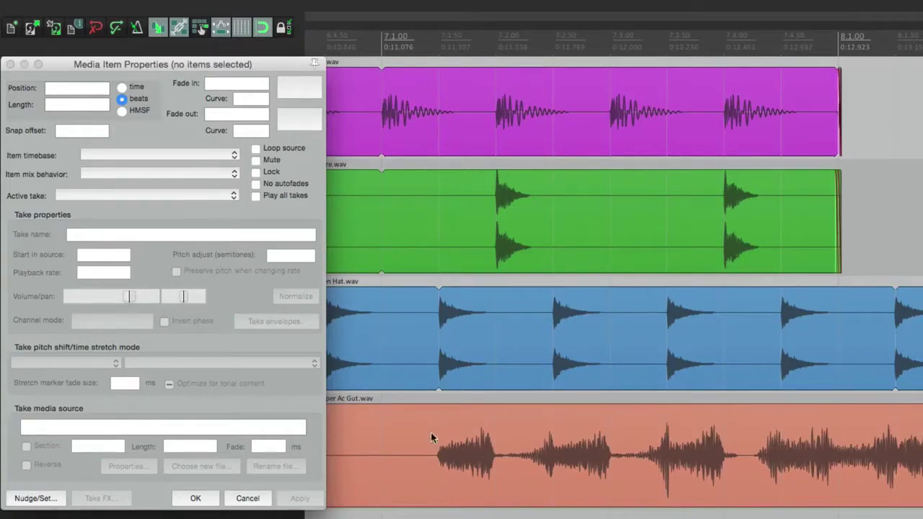
{"action": "left_click", "coordinate": [430, 399]}
{"action": "key", "text": "space"}
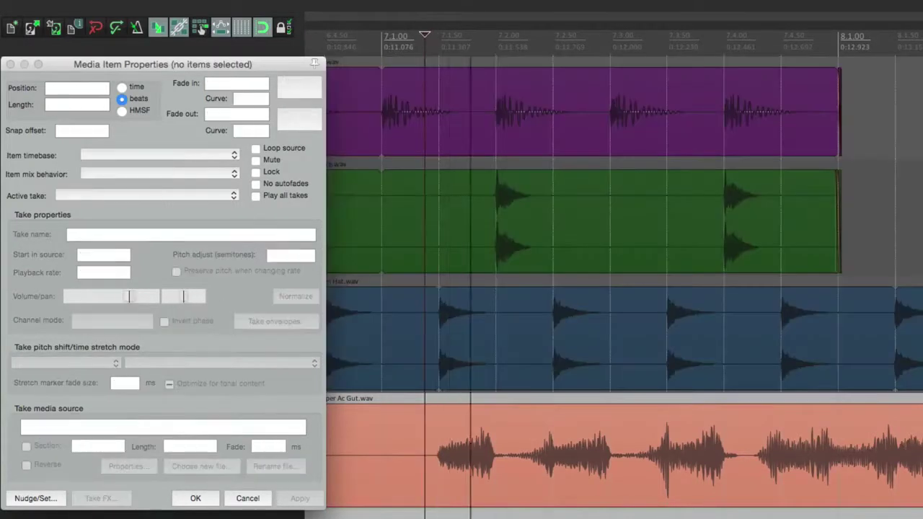
{"action": "scroll", "coordinate": [462, 502], "scroll_direction": "down", "scroll_amount": 1}
{"action": "scroll", "coordinate": [528, 442], "scroll_direction": "down", "scroll_amount": 3}
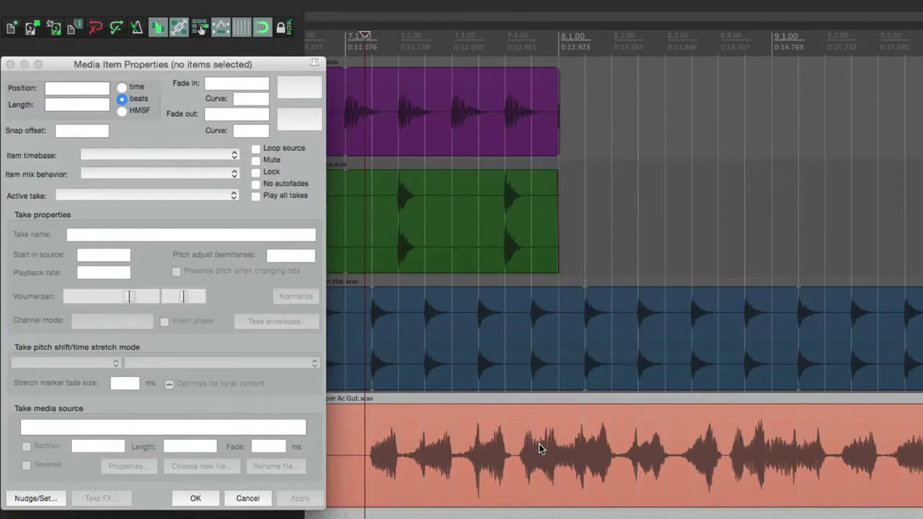
{"action": "left_click", "coordinate": [539, 448]}
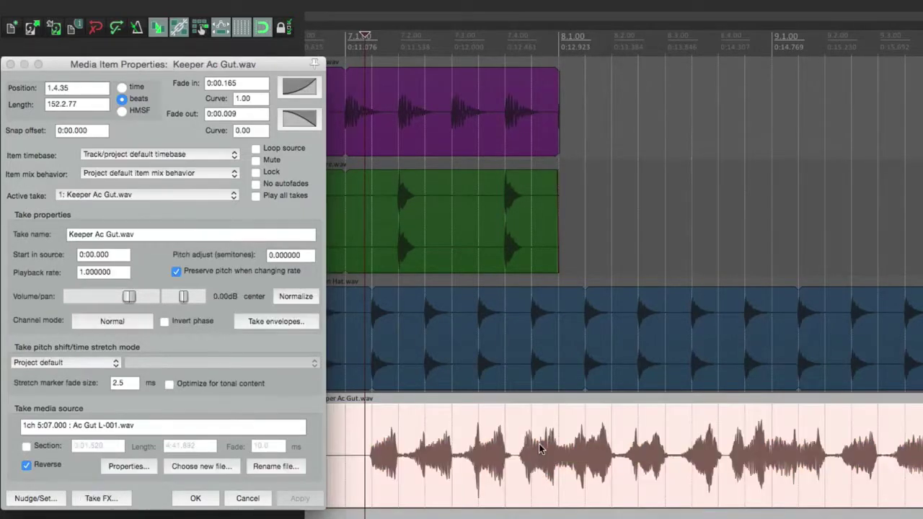
- Turn off Reverse for the Keeper Ac Gut.wav take's media source and apply the change
{"action": "left_click", "coordinate": [29, 466]}
{"action": "left_click", "coordinate": [29, 466]}
{"action": "left_click", "coordinate": [299, 499]}
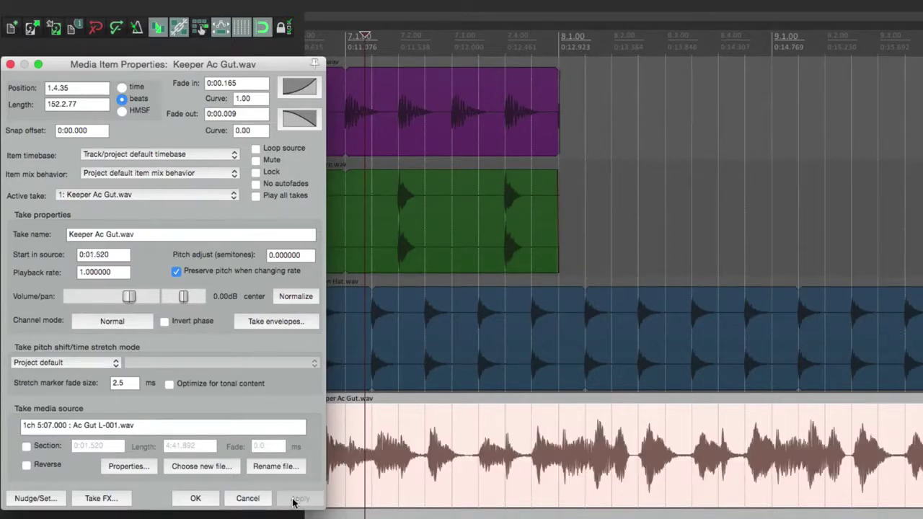
{"action": "scroll", "coordinate": [454, 462], "scroll_direction": "up", "scroll_amount": 3}
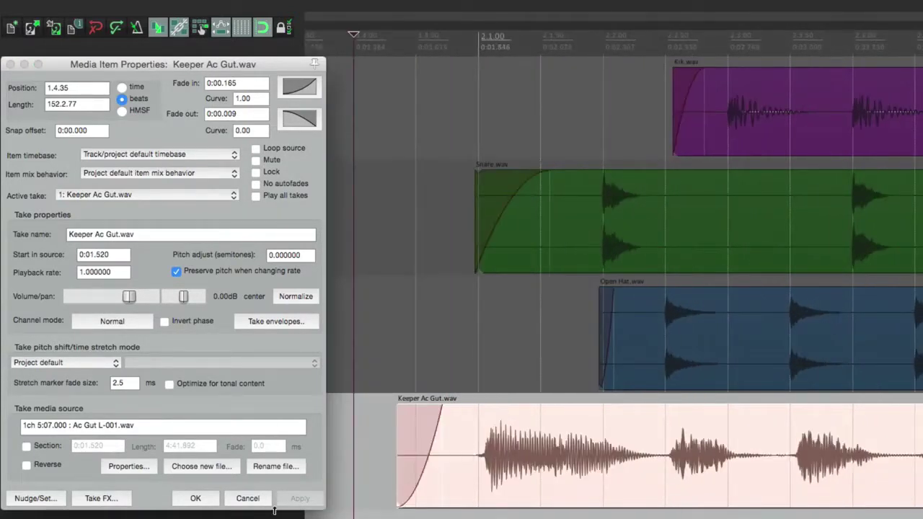
- View the WAV file info of the take's media source, then briefly enable the source section and disable it again
{"action": "left_click", "coordinate": [126, 466]}
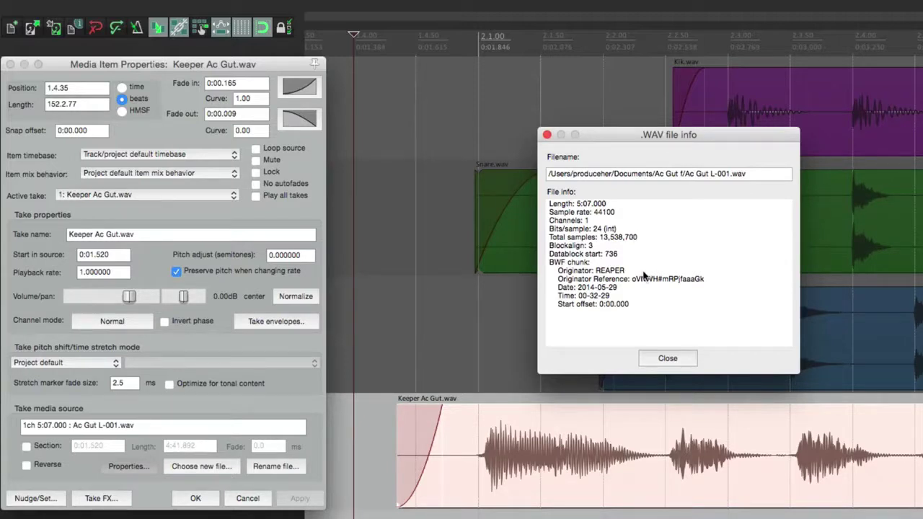
{"action": "left_click", "coordinate": [667, 358]}
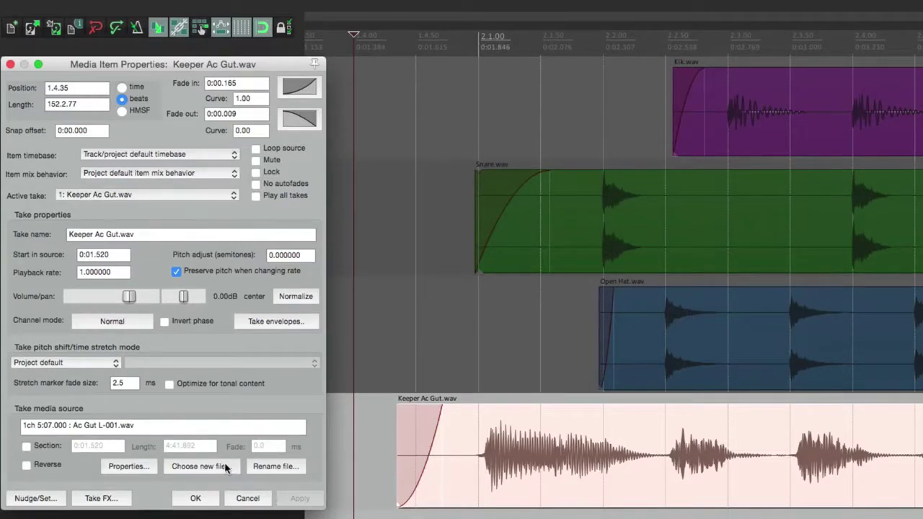
{"action": "left_click", "coordinate": [27, 447]}
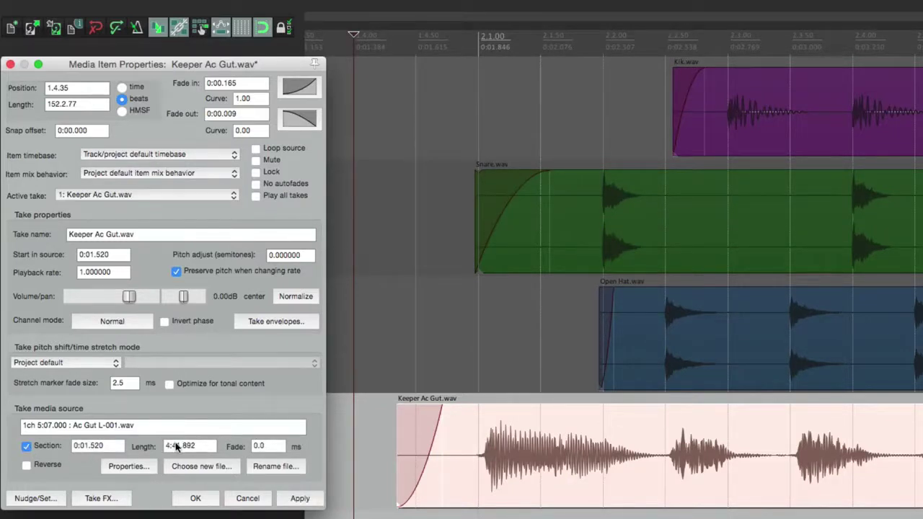
{"action": "left_click", "coordinate": [27, 446]}
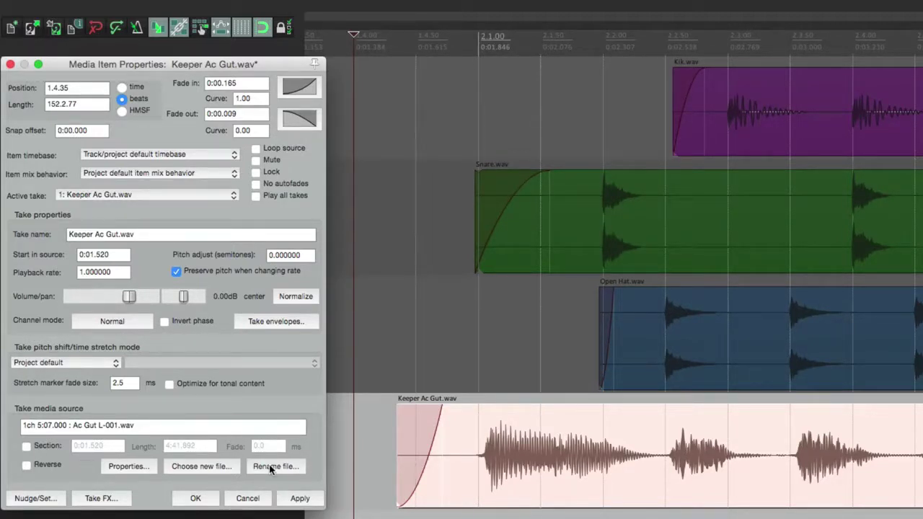
- Set the nudge target to position and nudge the Keeper Ac Gut.wav item right by 0.5 seconds, then back left
{"action": "left_click", "coordinate": [55, 504]}
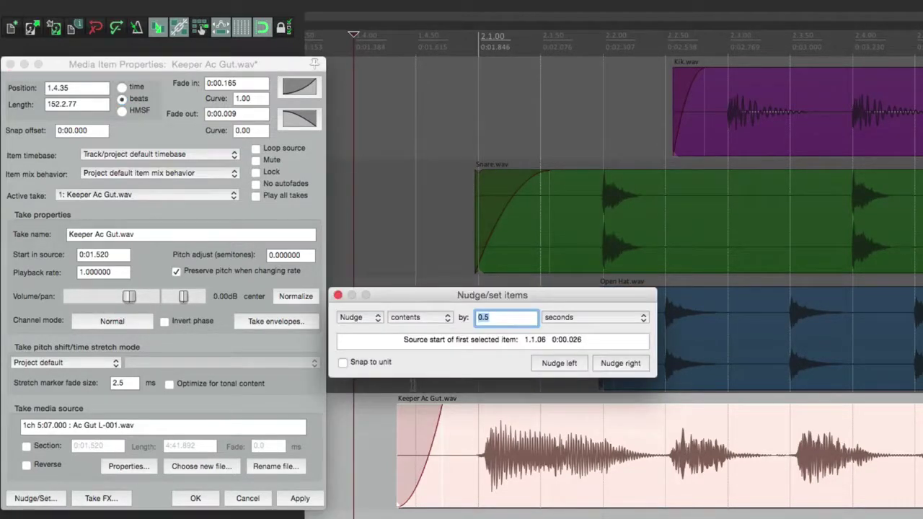
{"action": "left_click", "coordinate": [431, 318]}
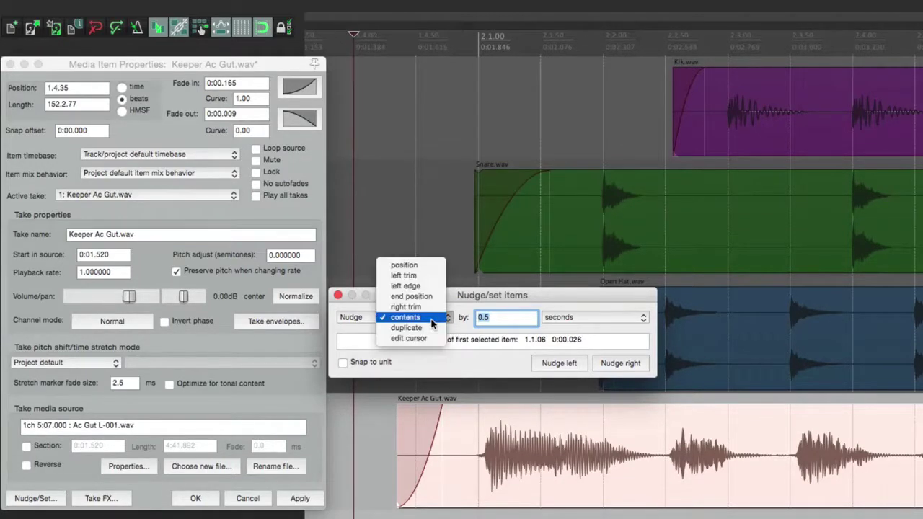
{"action": "left_click", "coordinate": [432, 269]}
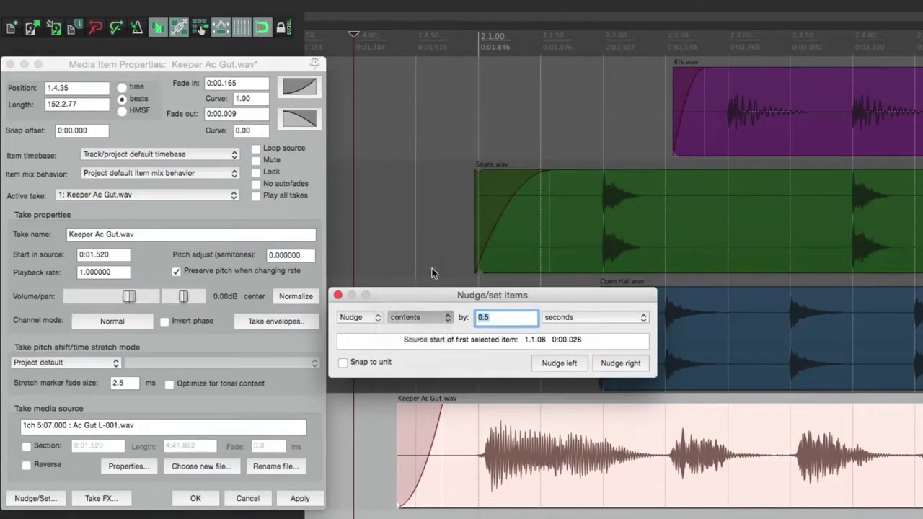
{"action": "left_click", "coordinate": [509, 324]}
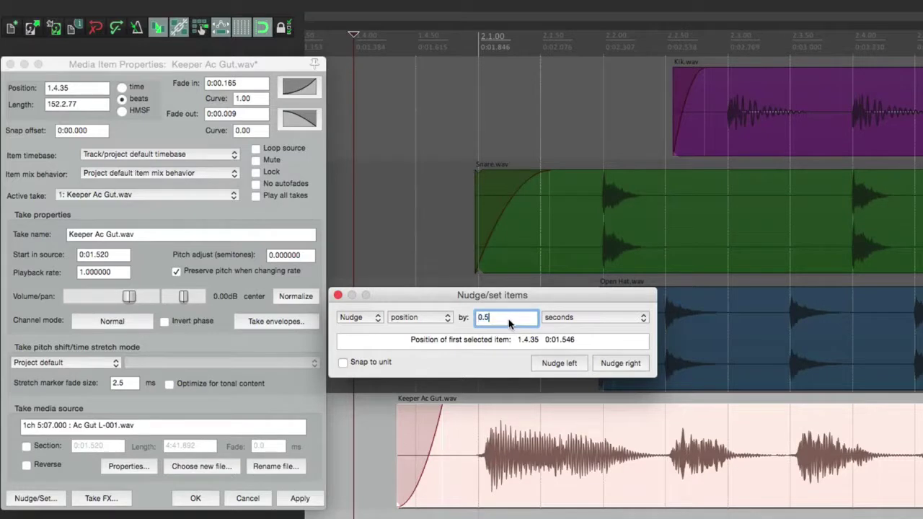
{"action": "left_click", "coordinate": [615, 364]}
{"action": "left_click", "coordinate": [584, 364]}
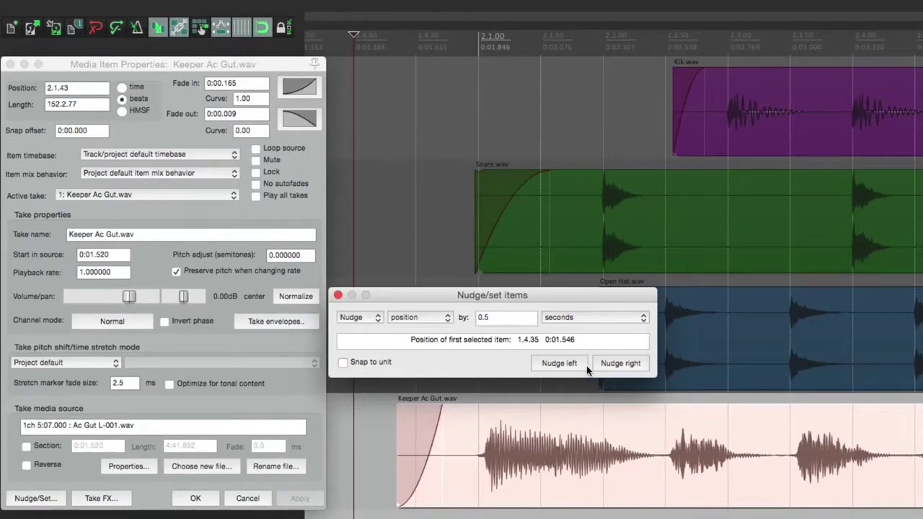
- Nudge the item's left trim right in 0.5-second steps, then nudge it left to its original edge
{"action": "left_click", "coordinate": [431, 323]}
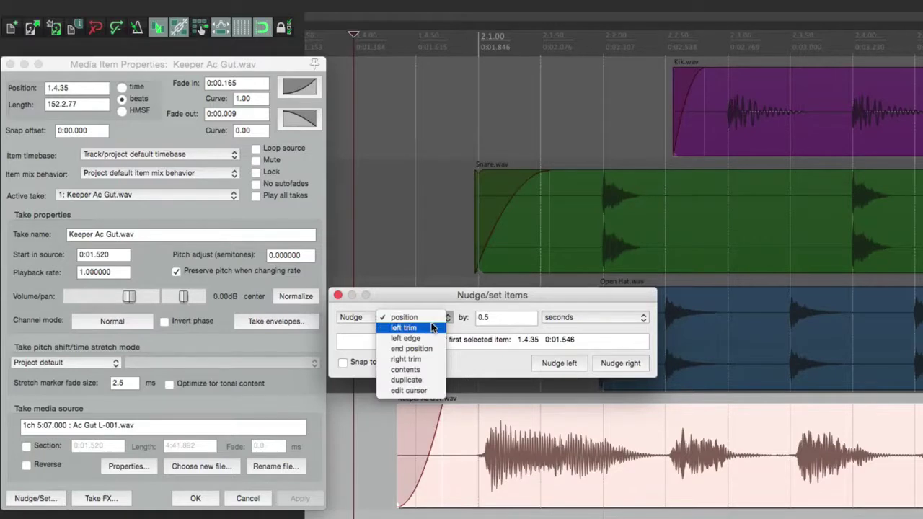
{"action": "left_click", "coordinate": [432, 328]}
{"action": "left_click", "coordinate": [612, 365]}
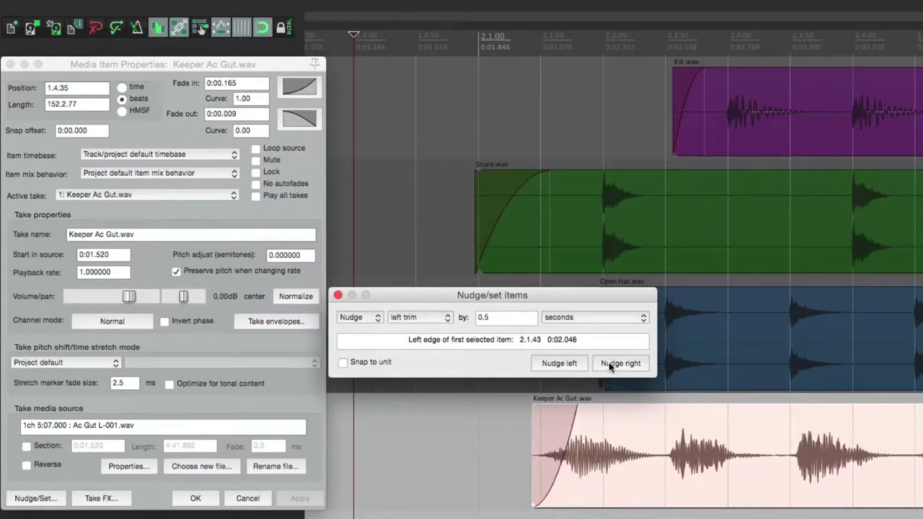
{"action": "left_click", "coordinate": [612, 364]}
{"action": "left_click", "coordinate": [578, 364]}
{"action": "left_click", "coordinate": [578, 365]}
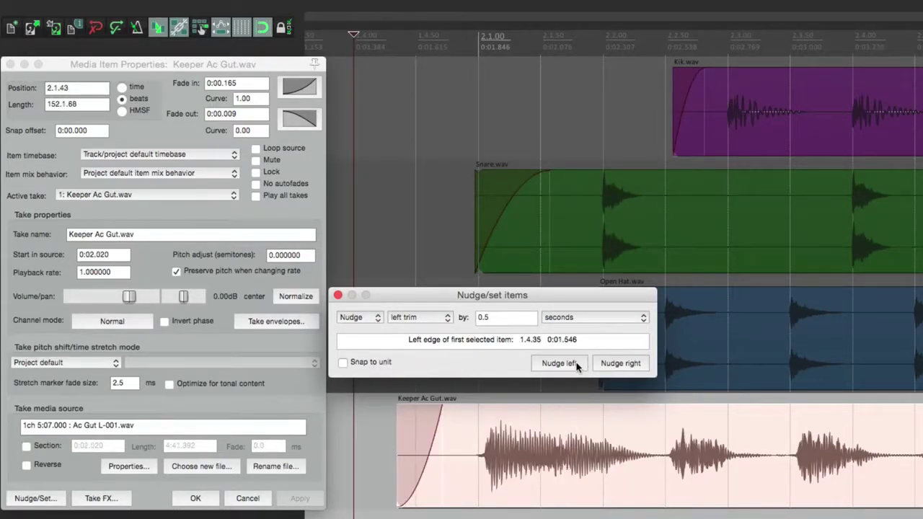
- Nudge the item's contents right in 0.5-second steps, then nudge them left to their original place
{"action": "left_click", "coordinate": [425, 318]}
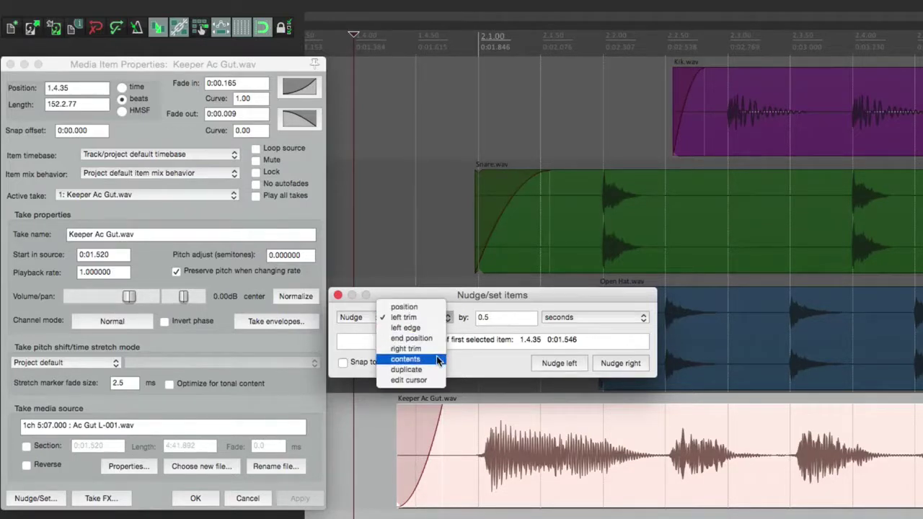
{"action": "left_click", "coordinate": [437, 355]}
{"action": "left_click", "coordinate": [611, 363]}
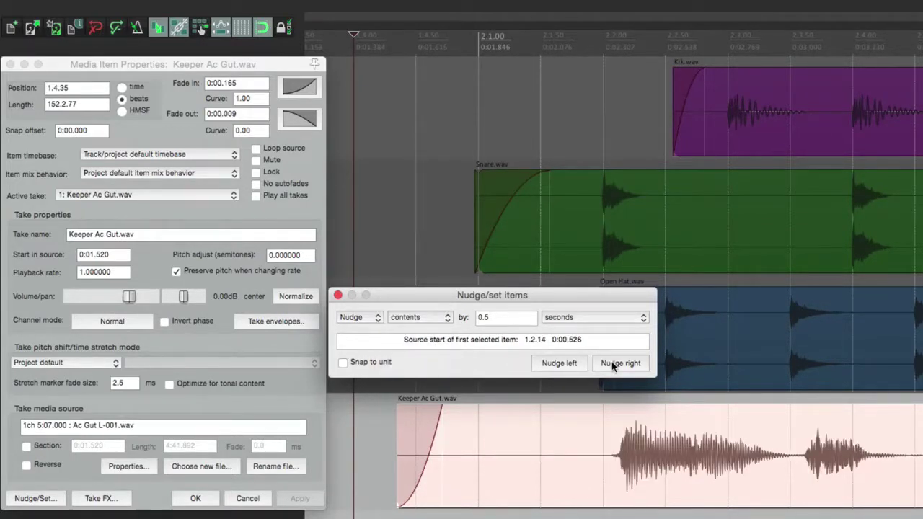
{"action": "left_click", "coordinate": [611, 363]}
{"action": "left_click", "coordinate": [575, 364]}
{"action": "left_click", "coordinate": [575, 364]}
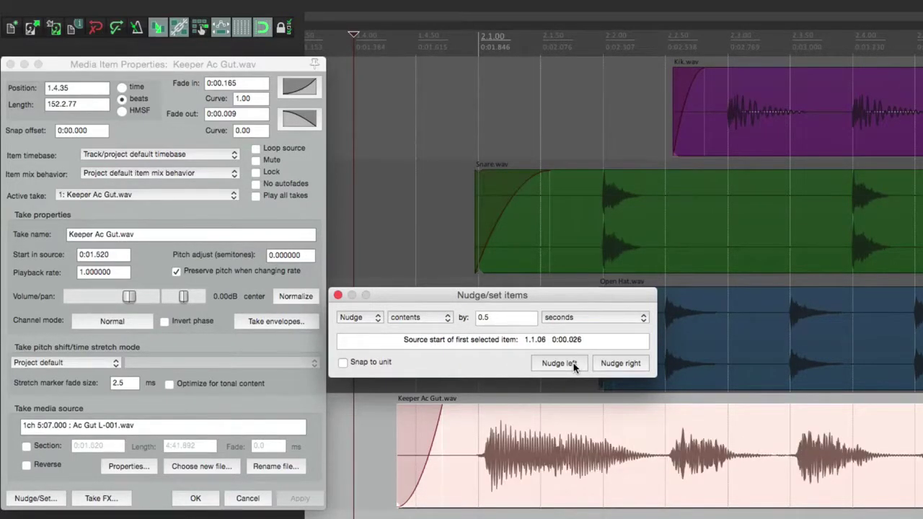
- Review the available nudge targets and units without changing them, then close the nudge settings
{"action": "left_click", "coordinate": [435, 319]}
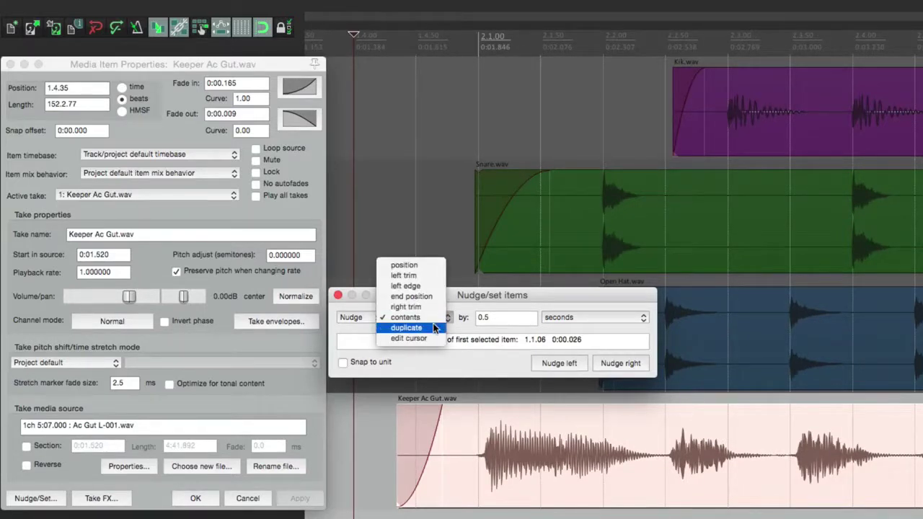
{"action": "left_click", "coordinate": [487, 304]}
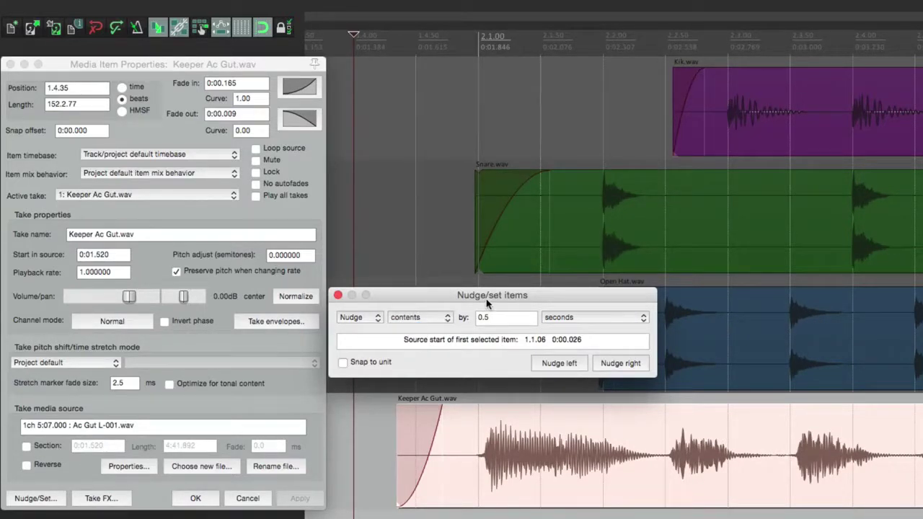
{"action": "left_click", "coordinate": [580, 321]}
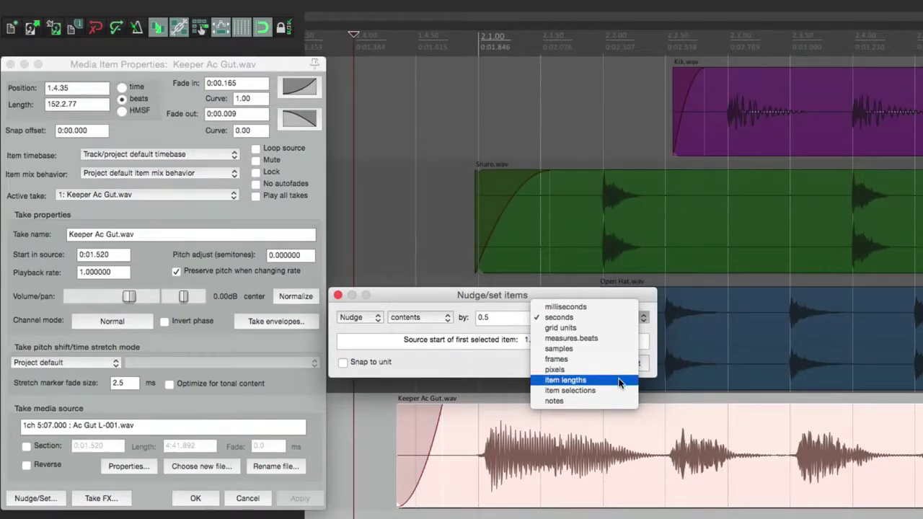
{"action": "left_click", "coordinate": [504, 302]}
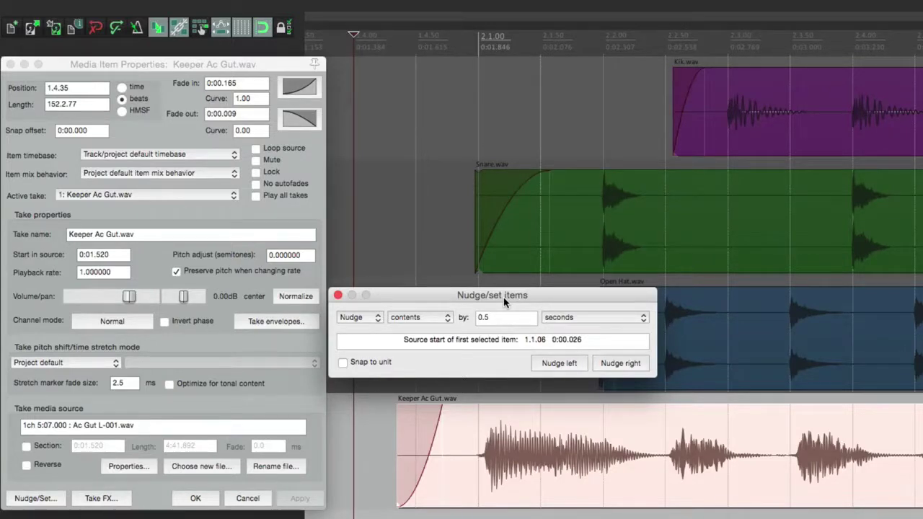
{"action": "left_click", "coordinate": [336, 295]}
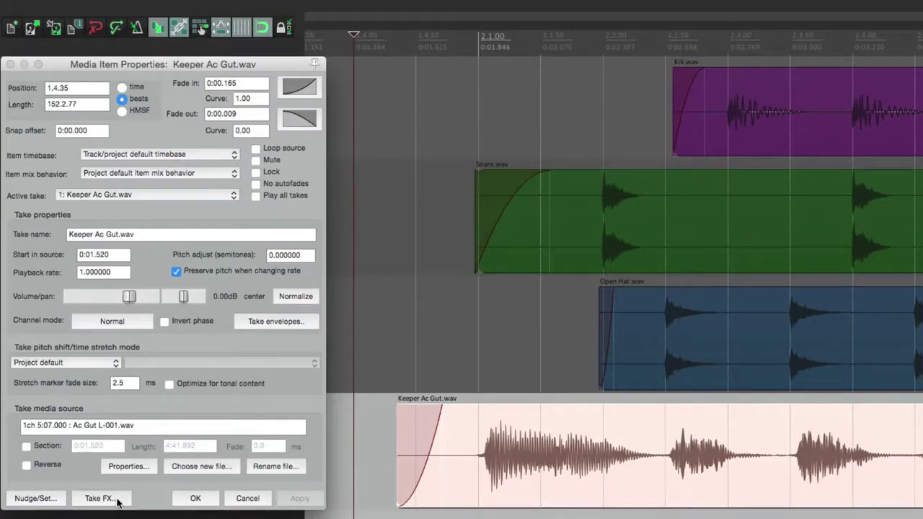
- Reselect the Keeper Ac Gut.wav item and add ReaEQ (Cockos) from Favorites as a take effect, then remove it
{"action": "left_click", "coordinate": [379, 445]}
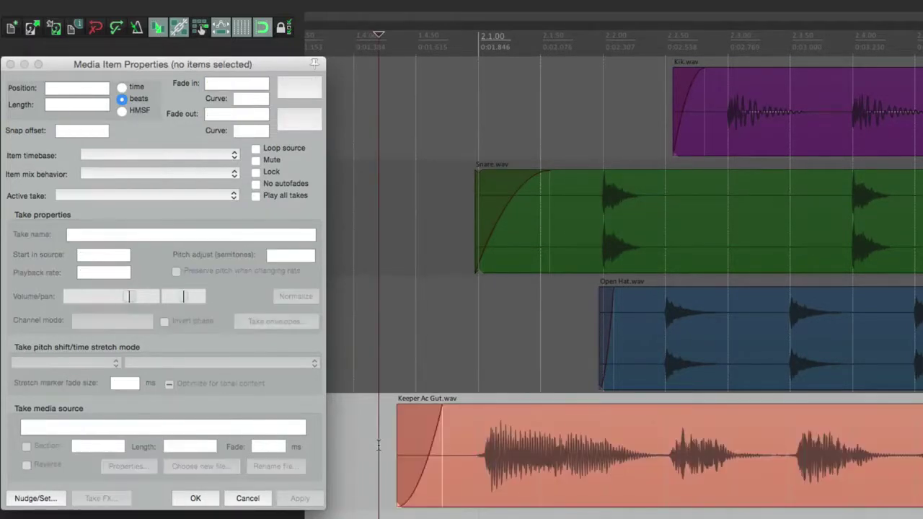
{"action": "left_click", "coordinate": [502, 442]}
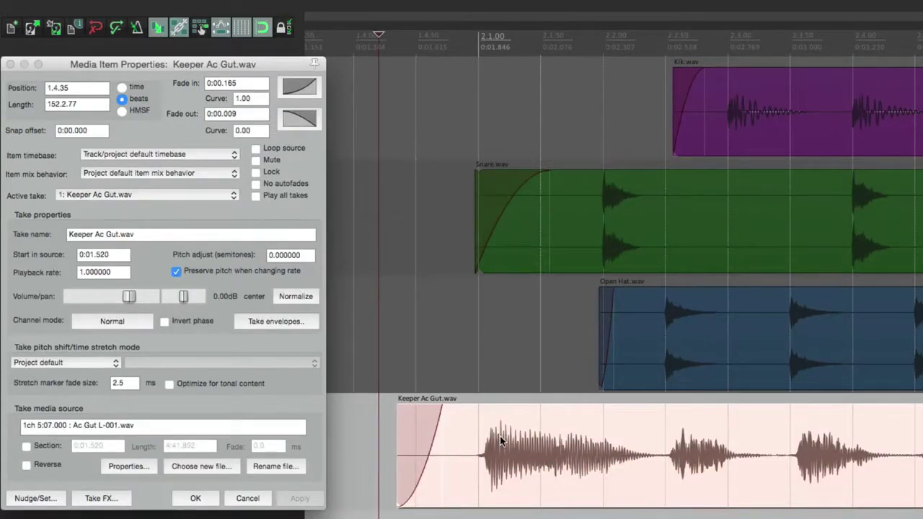
{"action": "key", "text": "shift+e"}
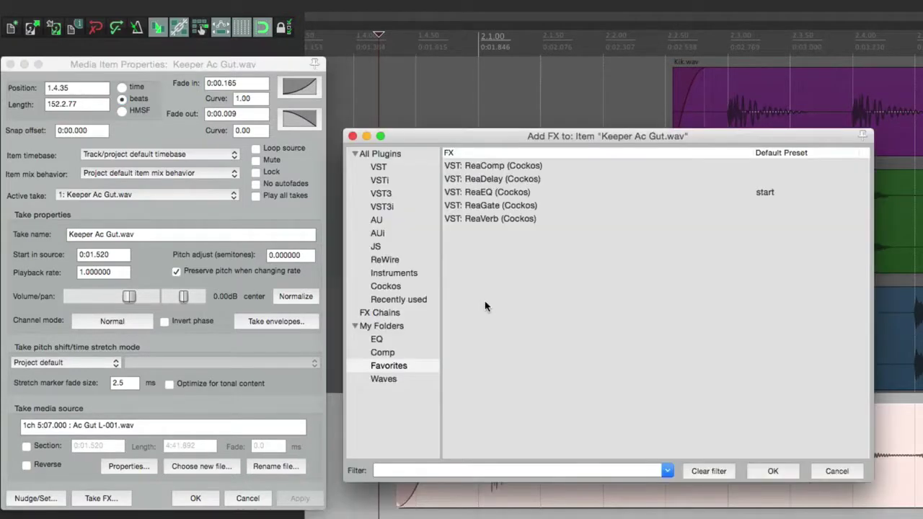
{"action": "left_click", "coordinate": [502, 192]}
{"action": "double_click", "coordinate": [503, 192]}
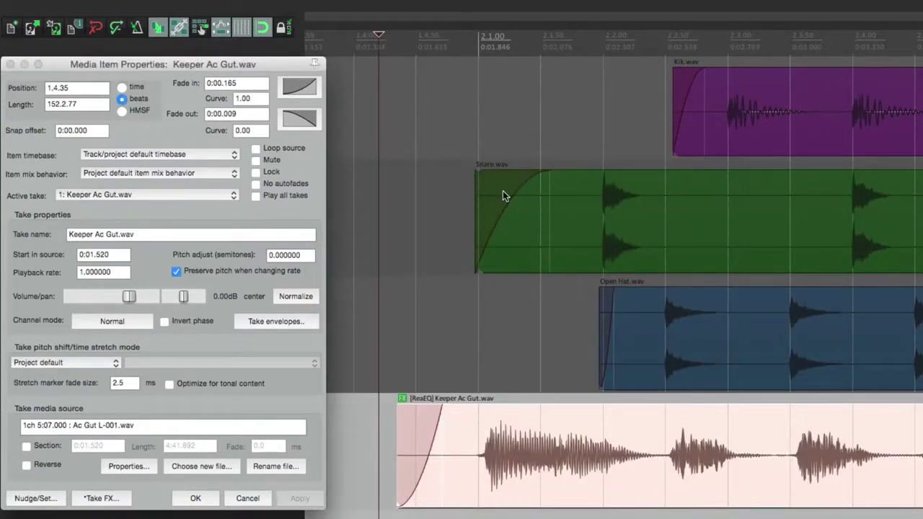
{"action": "left_click", "coordinate": [403, 399], "text": "alt"}
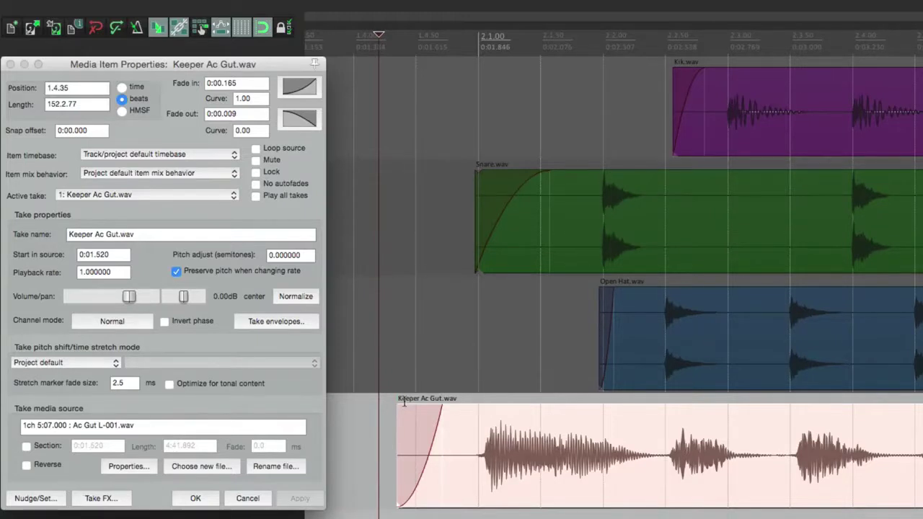
- Add ReaEQ to the take again through its properties and view the EQ settings, then remove the effect
{"action": "left_click", "coordinate": [111, 499]}
{"action": "double_click", "coordinate": [502, 192]}
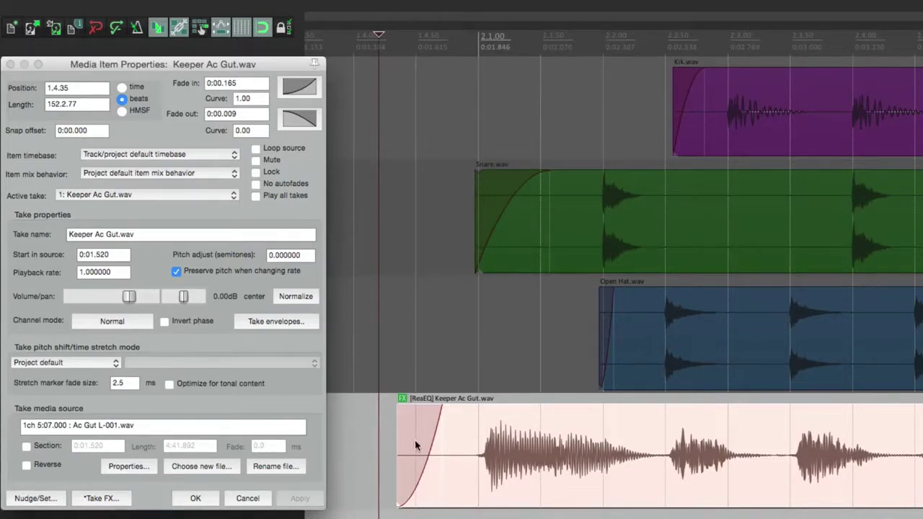
{"action": "left_click", "coordinate": [403, 400]}
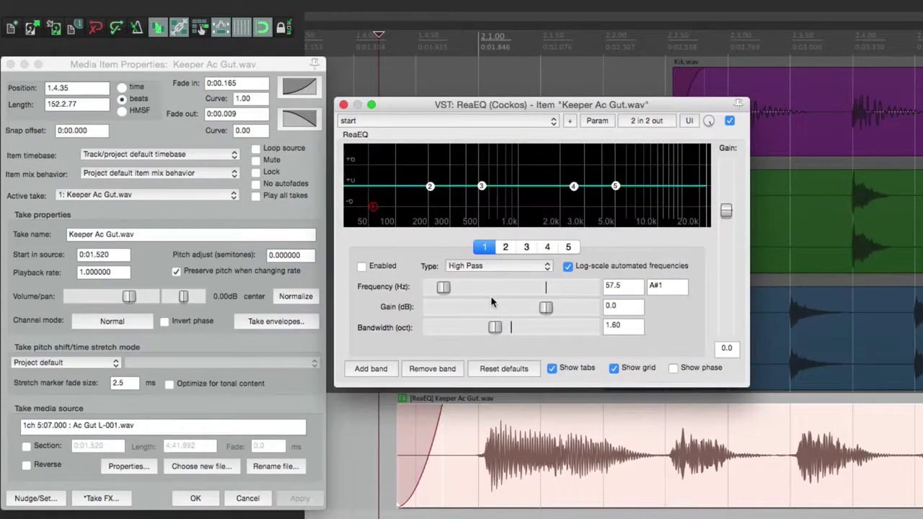
{"action": "left_click", "coordinate": [342, 104]}
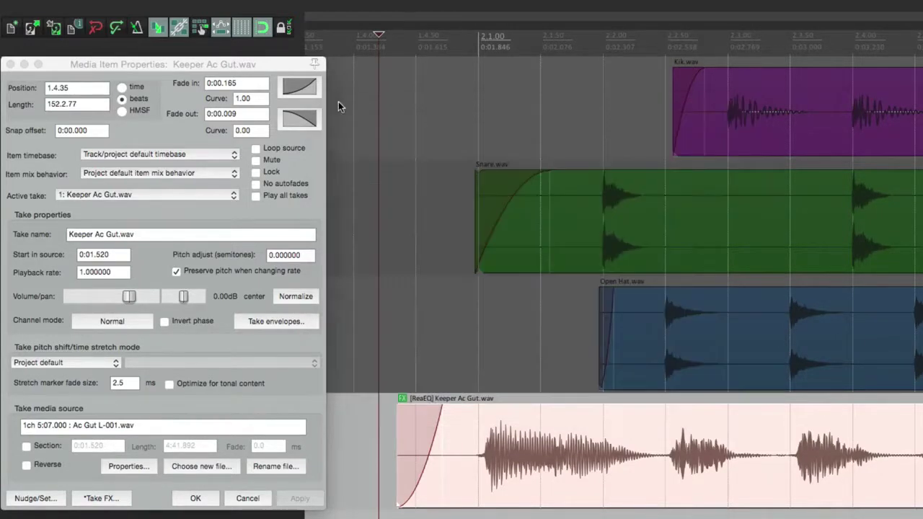
{"action": "left_click", "coordinate": [402, 400], "text": "alt"}
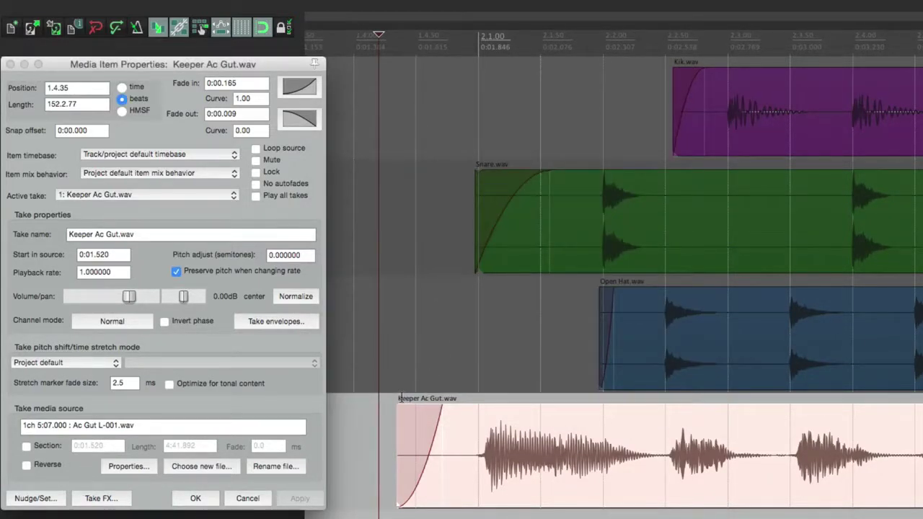